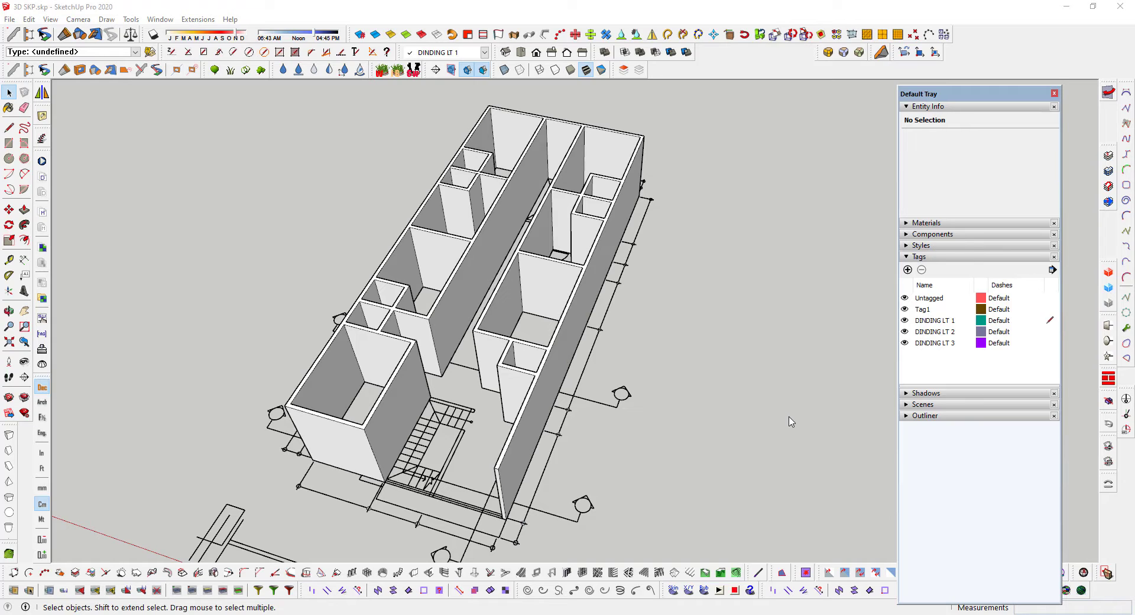
Examine the wall models of the first and second floors, comparing the room layouts and existing openings.
scroll(414, 360, "down", 2)
mouse_move(416, 370)
middle_mouse_down()
mouse_move(593, 337)
mouse_move(621, 314)
mouse_move(608, 337)
middle_mouse_up()
scroll(436, 376, "up", 3)
middle_click_drag(550, 371, 284, 398)
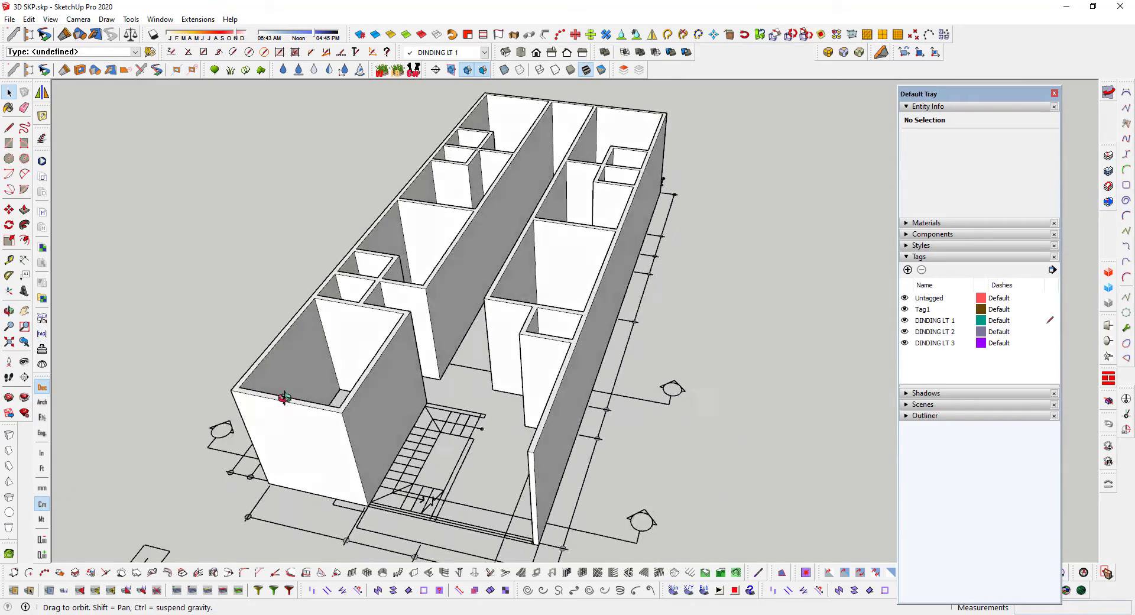
scroll(480, 437, "up", 4)
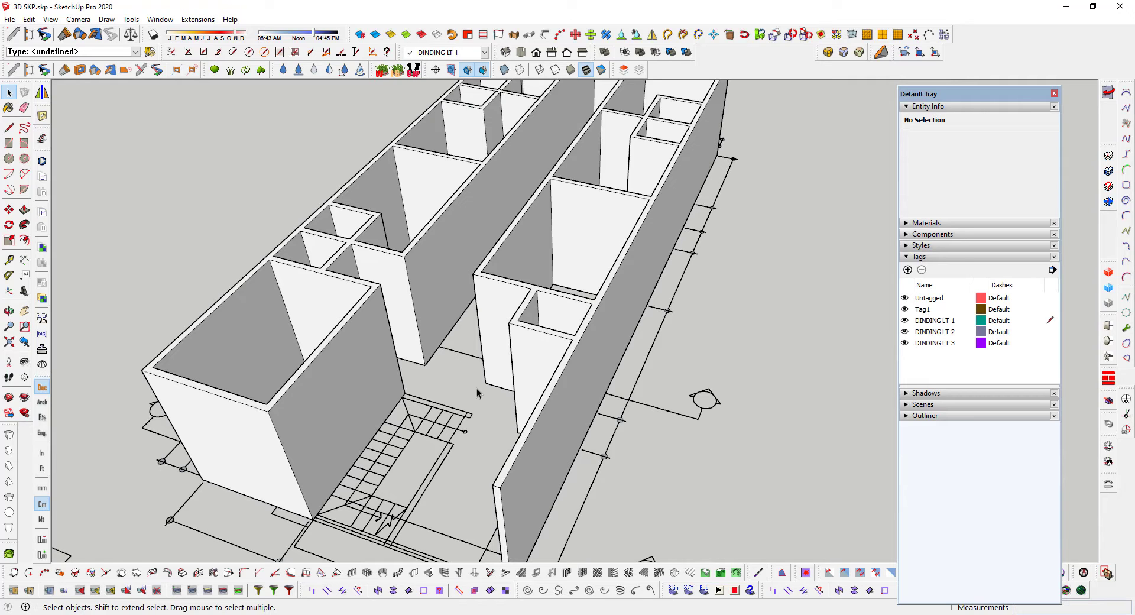
scroll(476, 388, "down", 6)
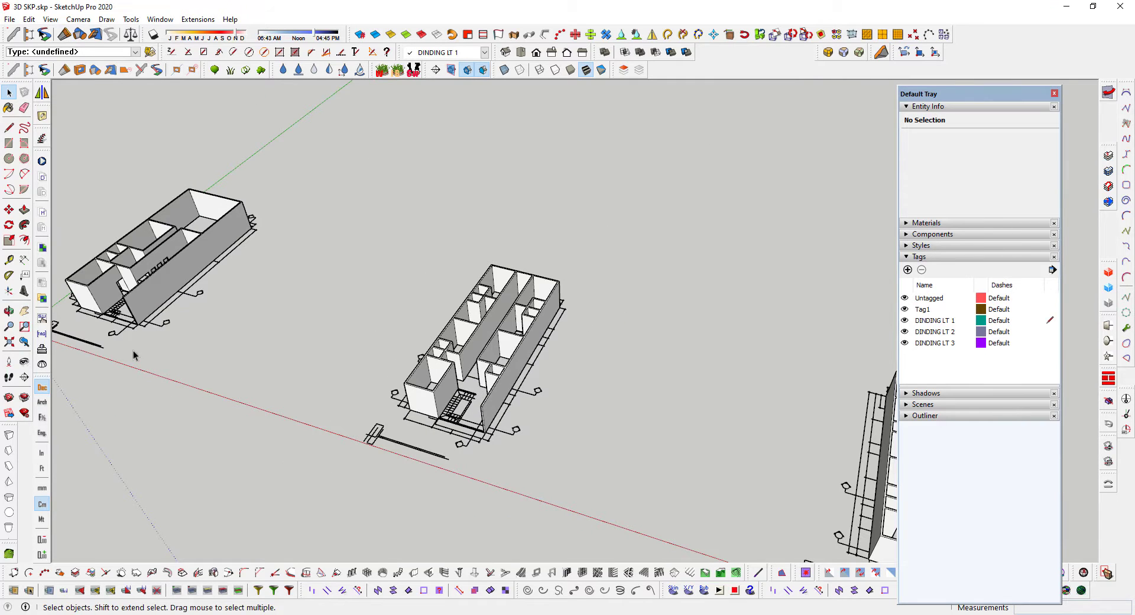
middle_click_drag(134, 354, 243, 404)
scroll(243, 404, "down", 3)
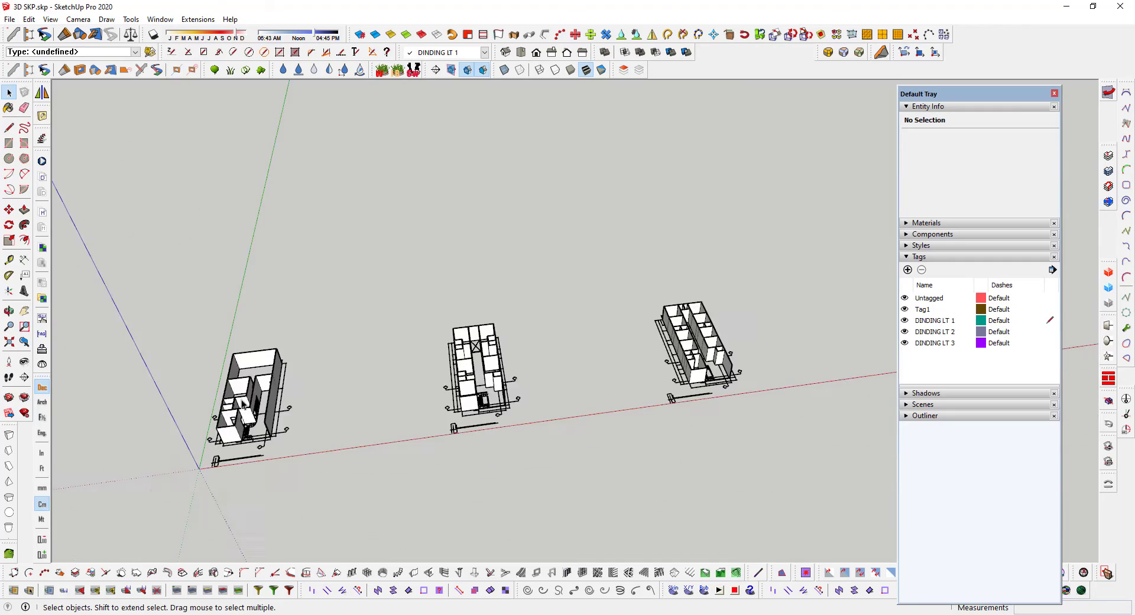
scroll(243, 404, "up", 10)
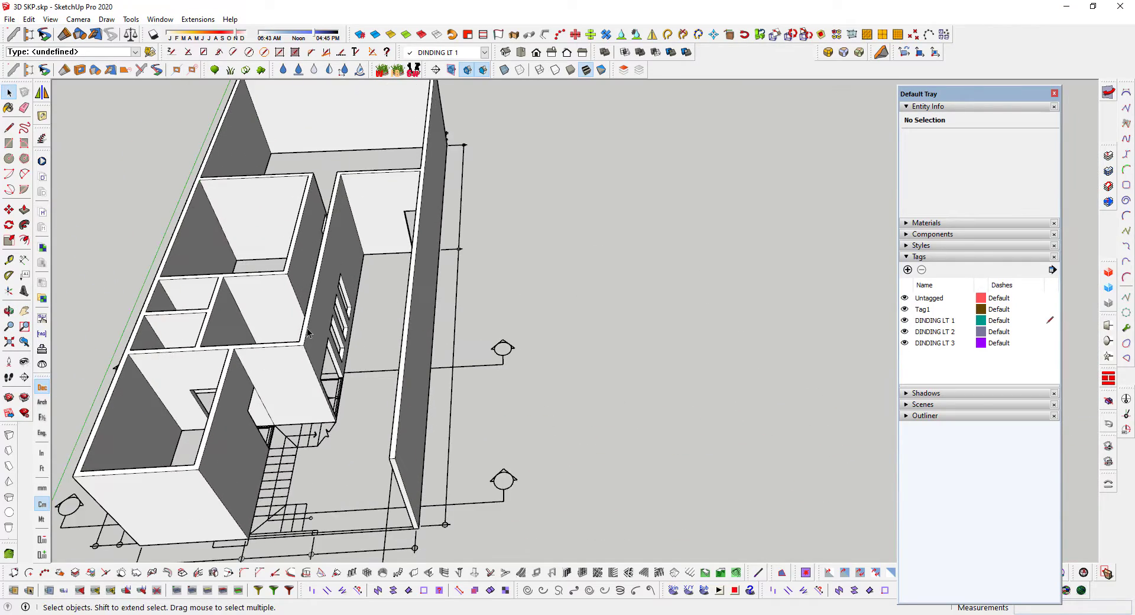
middle_click_drag(307, 334, 333, 319)
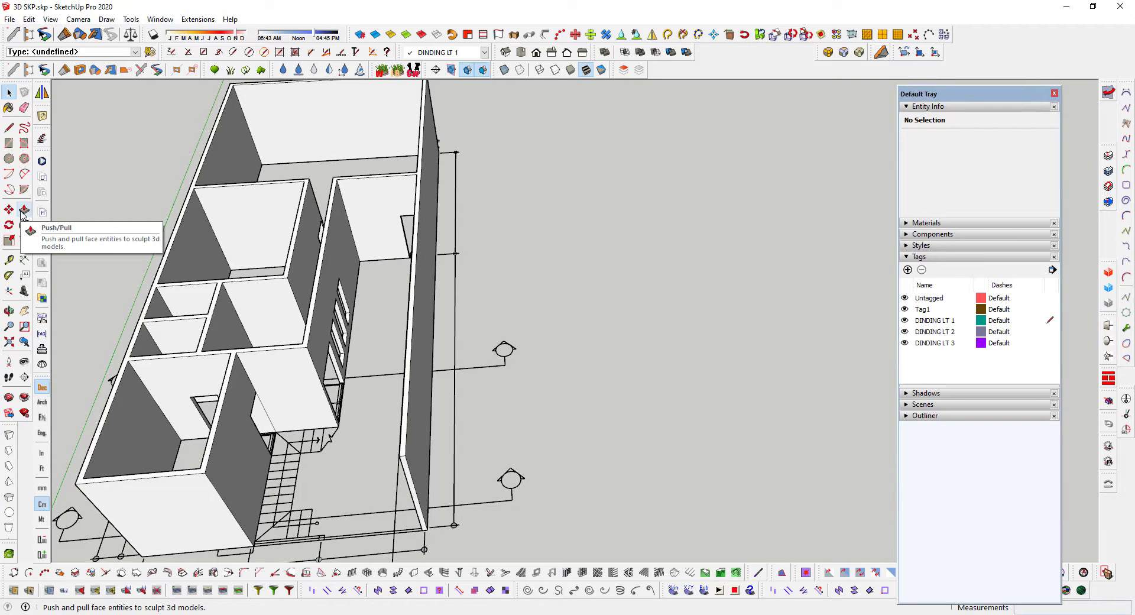
scroll(328, 318, "down", 10)
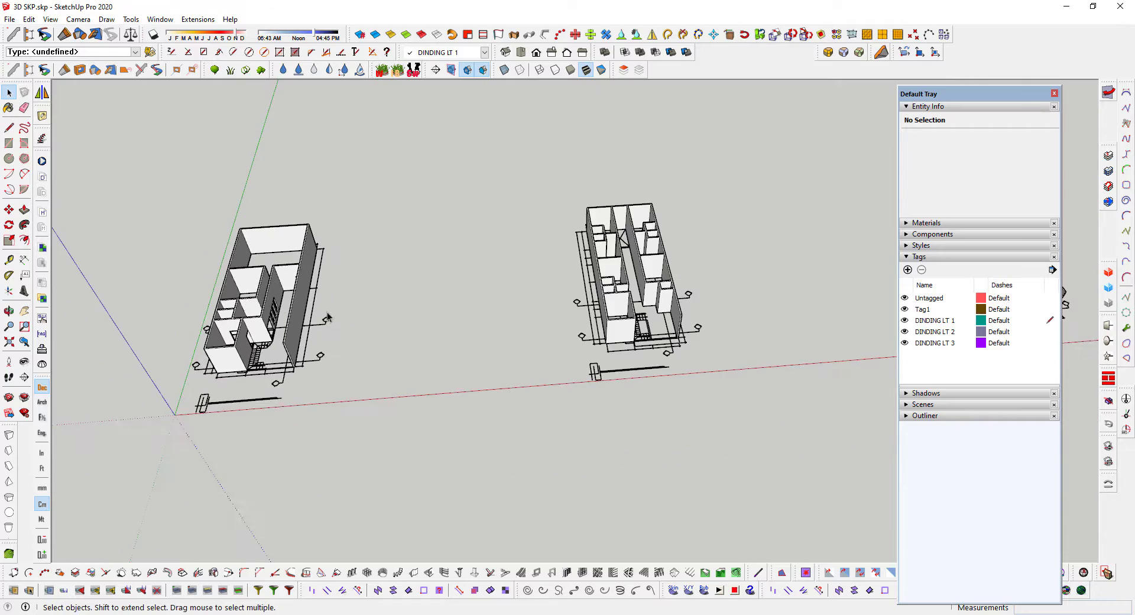
middle_click_drag(328, 317, 355, 322)
scroll(427, 348, "up", 10)
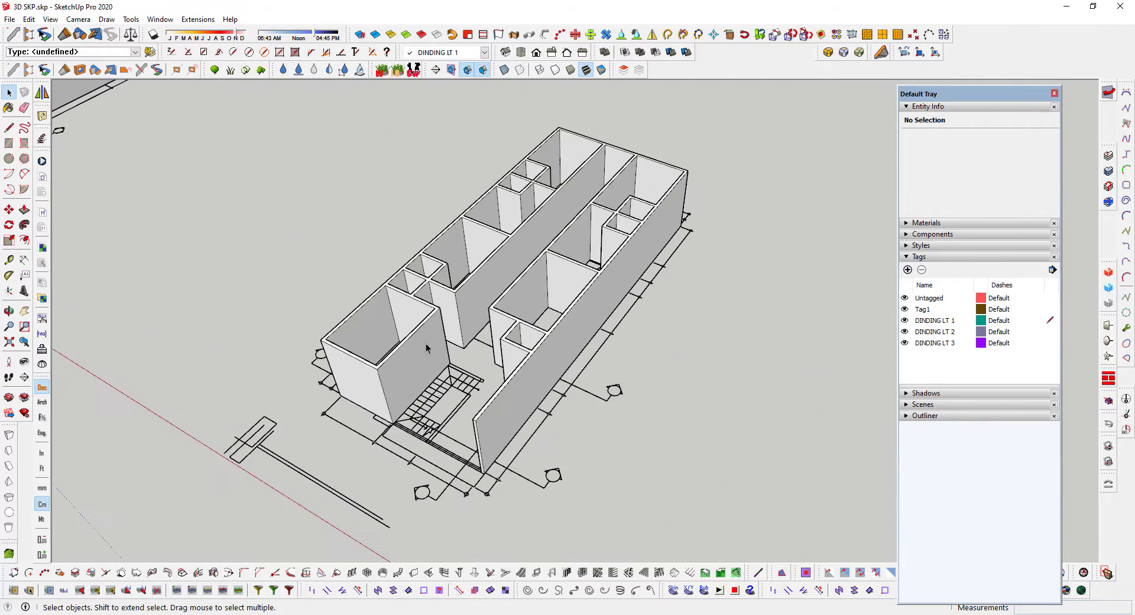
mouse_move(427, 348)
middle_mouse_down()
mouse_move(509, 332)
mouse_move(528, 349)
middle_mouse_up()
scroll(531, 352, "up", 5)
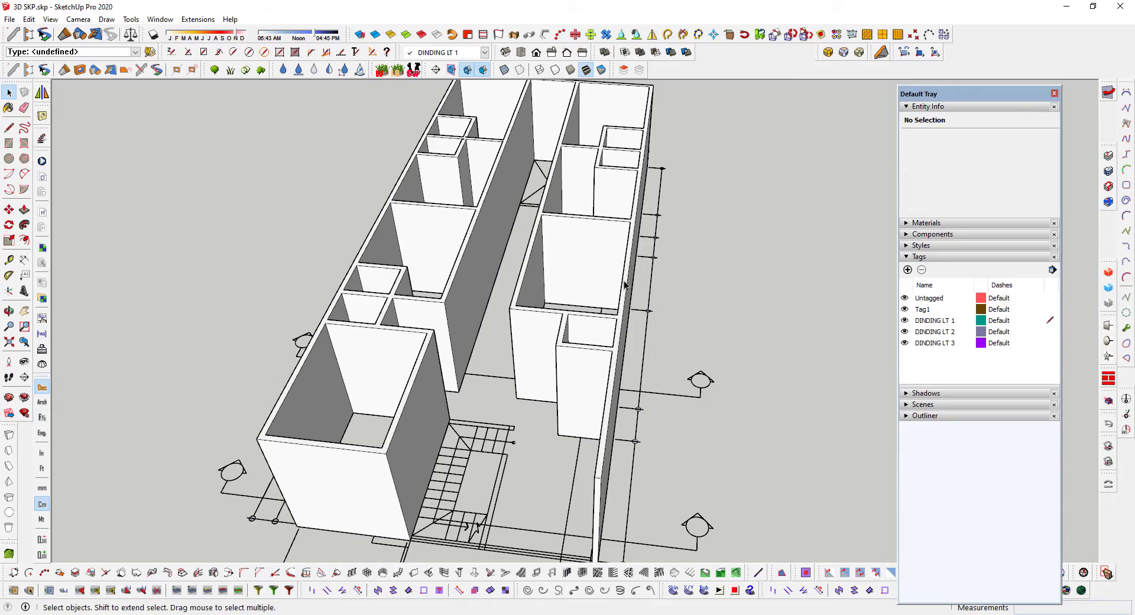
Inspect the door and window openings in the first-floor walls and the solid second-floor walls around the staircase.
scroll(491, 312, "down", 6)
middle_click(121, 209)
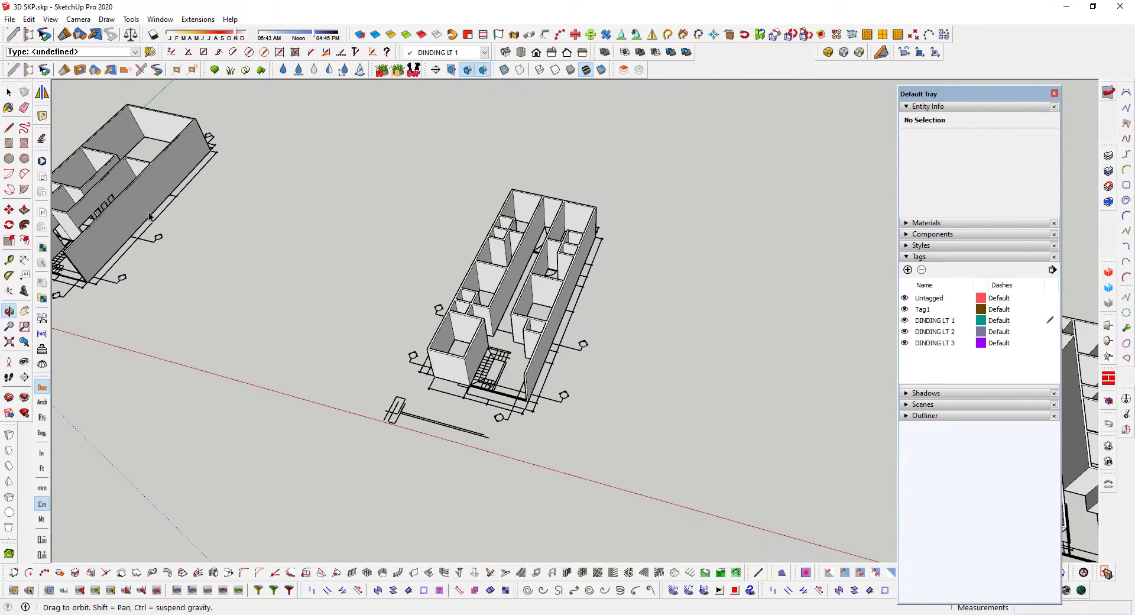
scroll(120, 209, "up", 4)
middle_click_drag(120, 209, 480, 236, "shift")
scroll(479, 235, "up", 5)
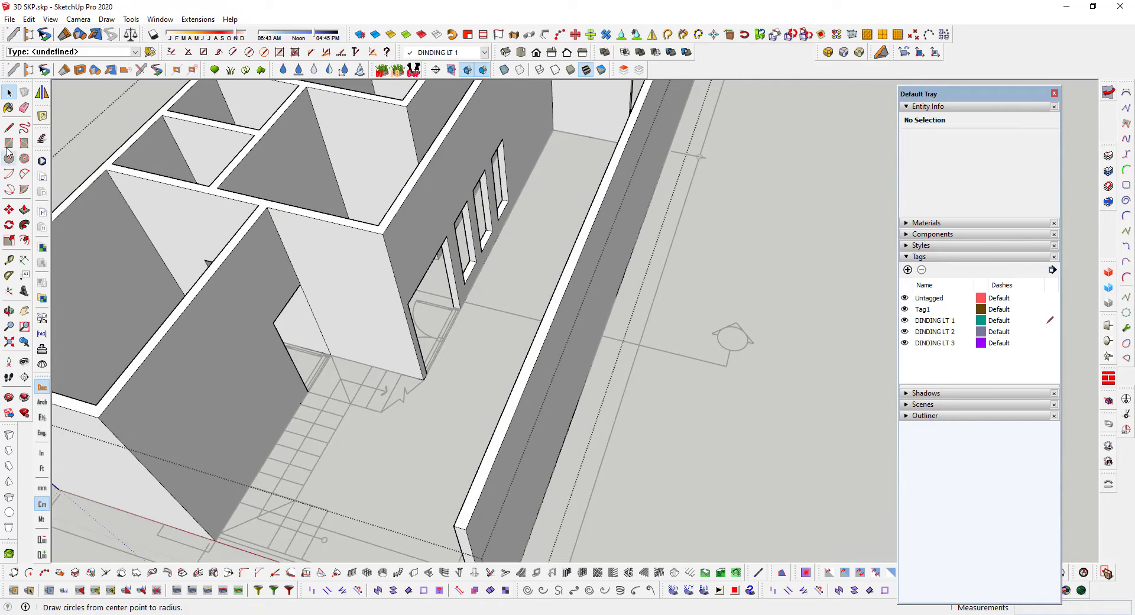
scroll(453, 253, "down", 10)
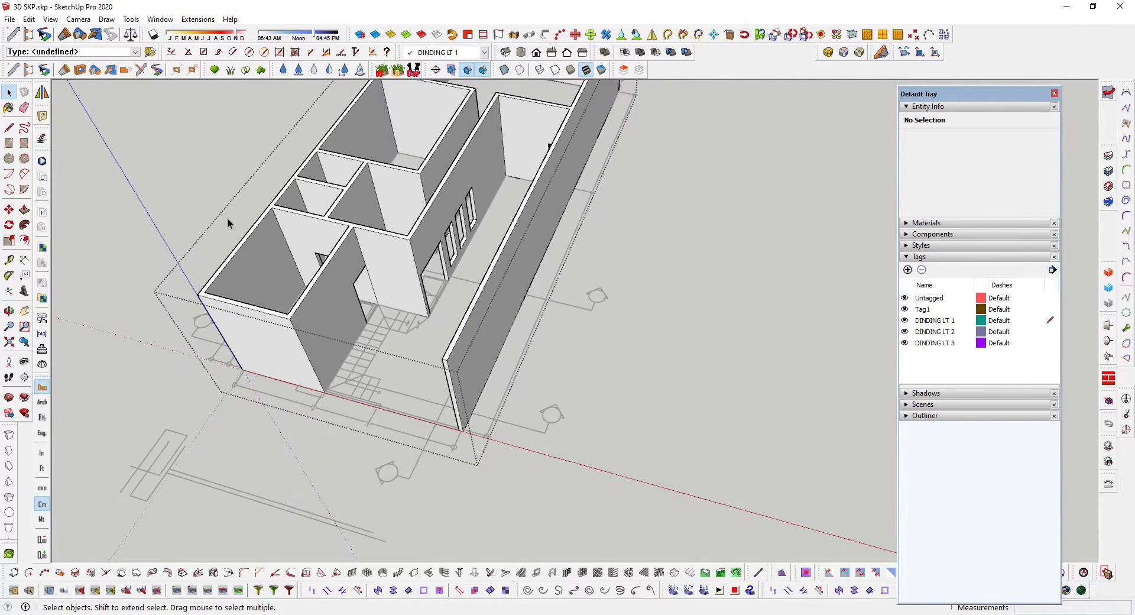
scroll(385, 226, "up", 2)
scroll(385, 227, "down", 4)
scroll(651, 278, "down", 2)
middle_click_drag(840, 337, 719, 322, "shift")
scroll(571, 313, "up", 3)
scroll(572, 314, "up", 6)
scroll(491, 348, "down", 1)
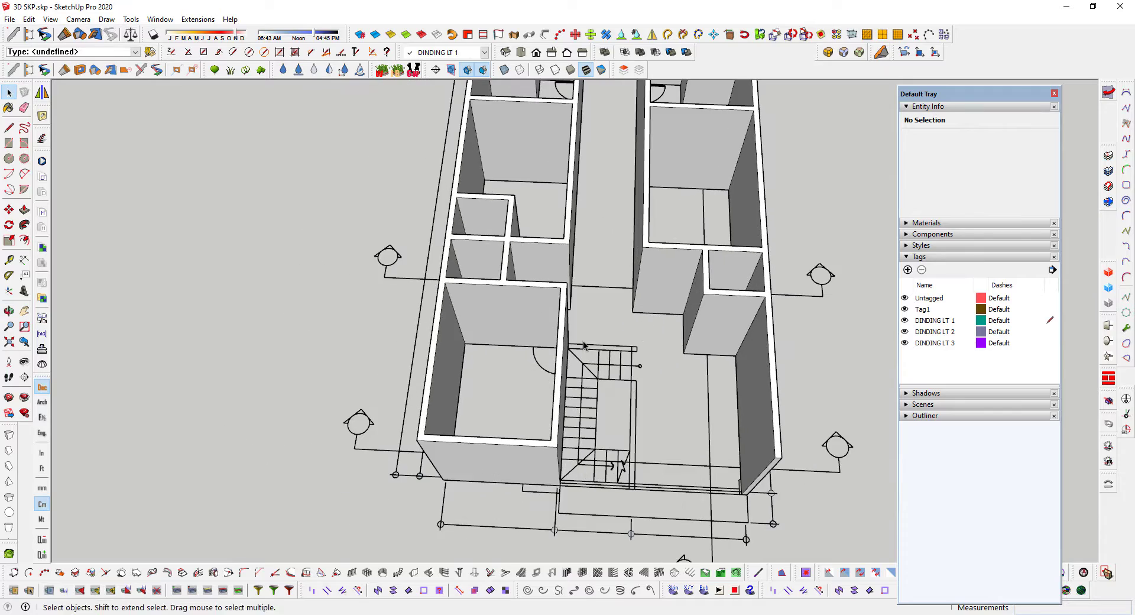
middle_click_drag(612, 334, 717, 314)
scroll(514, 377, "up", 3)
middle_click_drag(513, 377, 354, 361)
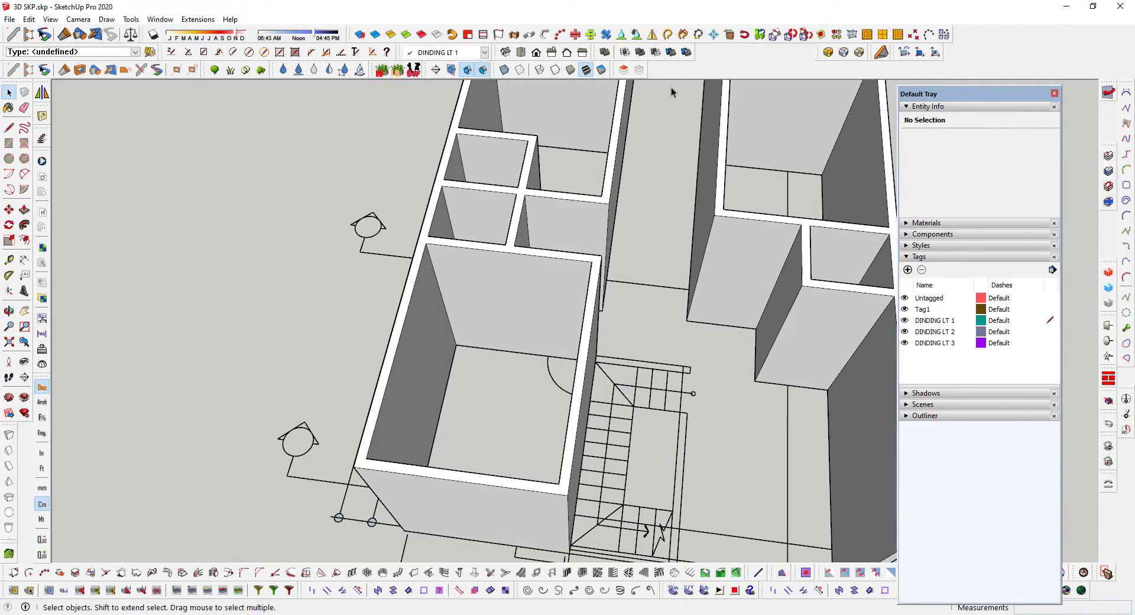
Enable the Solid Tools toolset so that its commands are shown over the model.
left_click(586, 71)
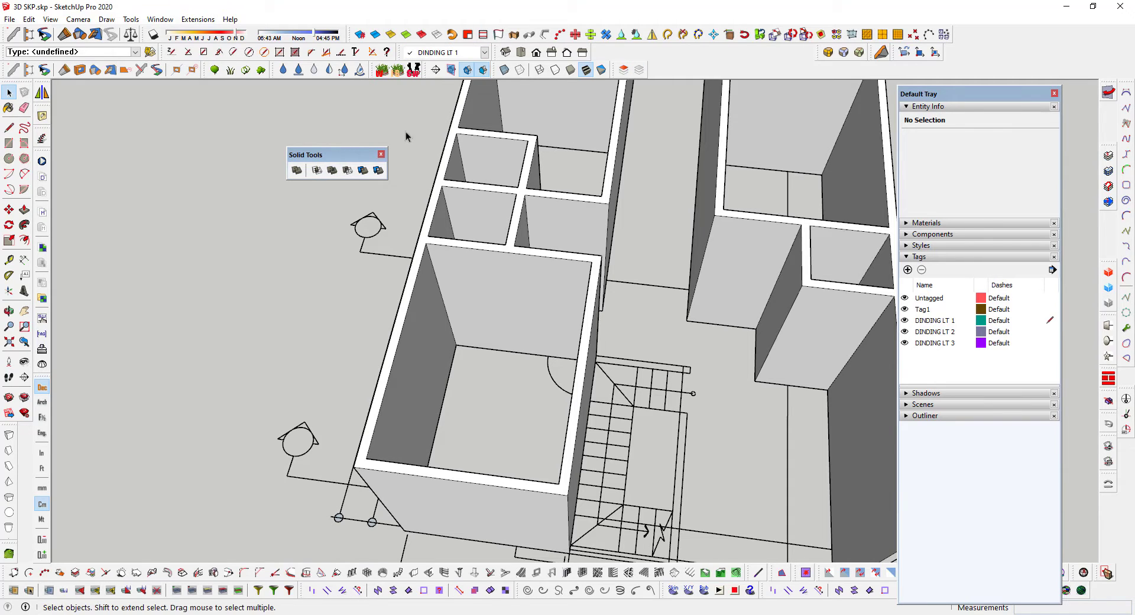
left_click(382, 154)
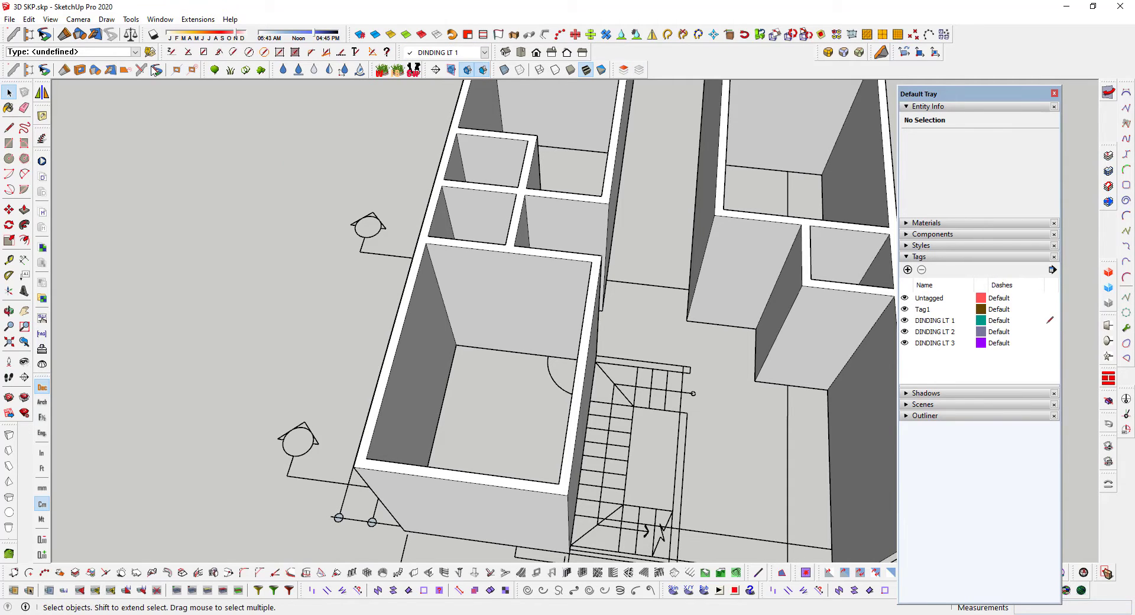
left_click(51, 19)
left_click(59, 33)
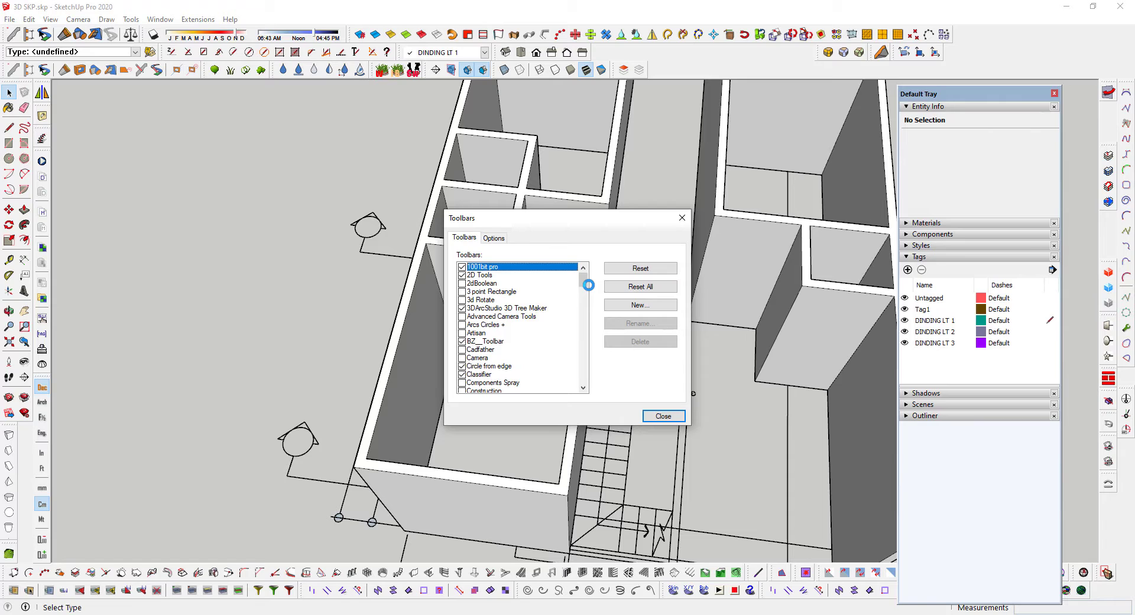
left_click_drag(584, 282, 583, 370)
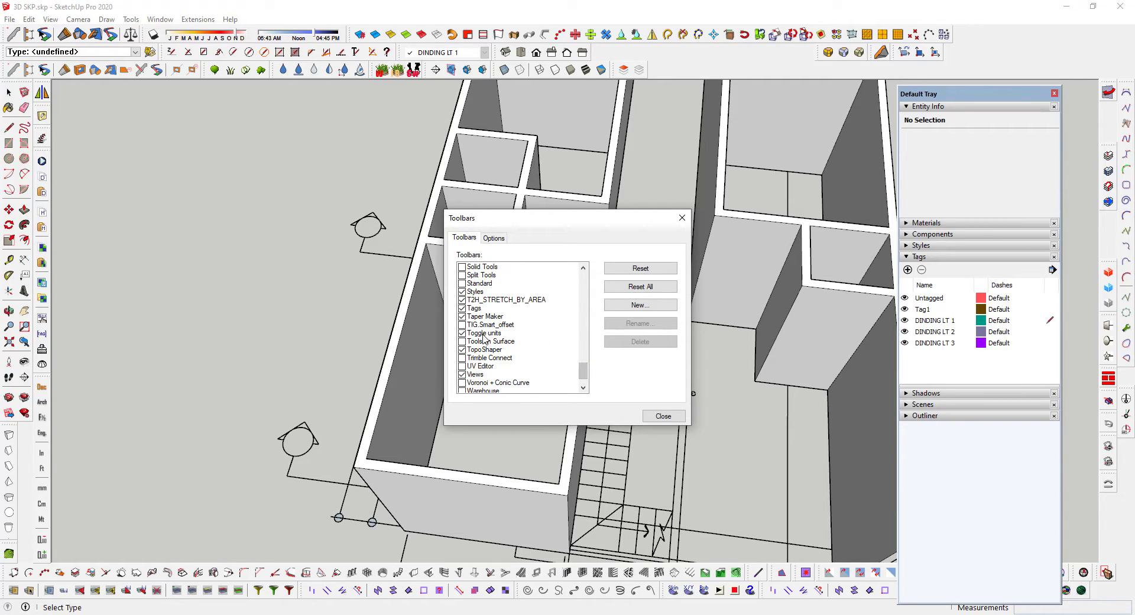
left_click(462, 267)
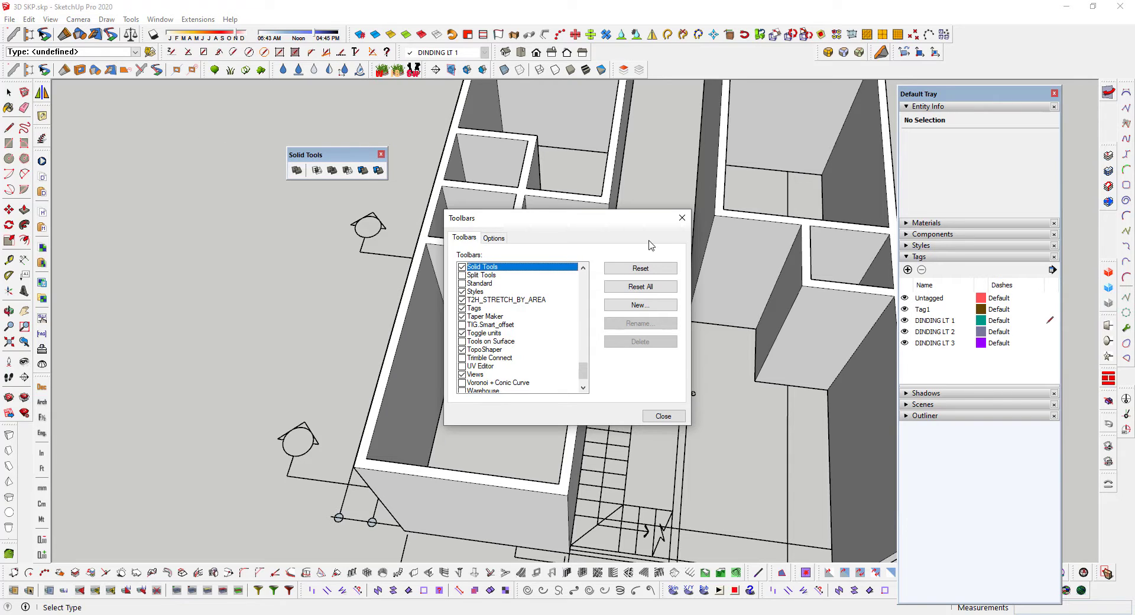
left_click(680, 217)
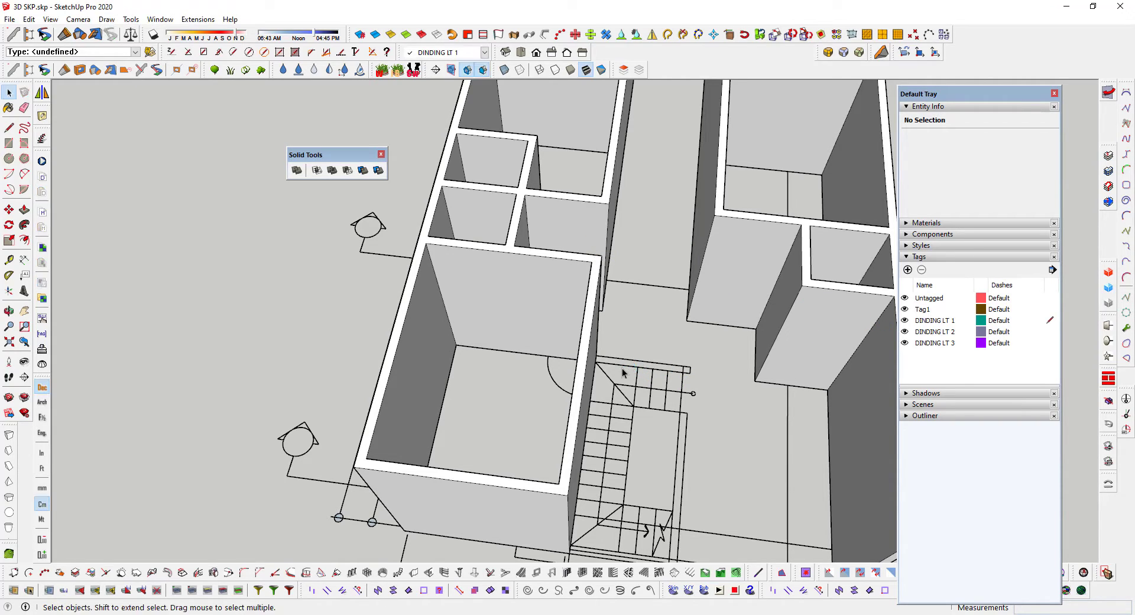
Make DINDING LT 2 the current tag for modelling and accept the layer change.
left_click(1050, 332)
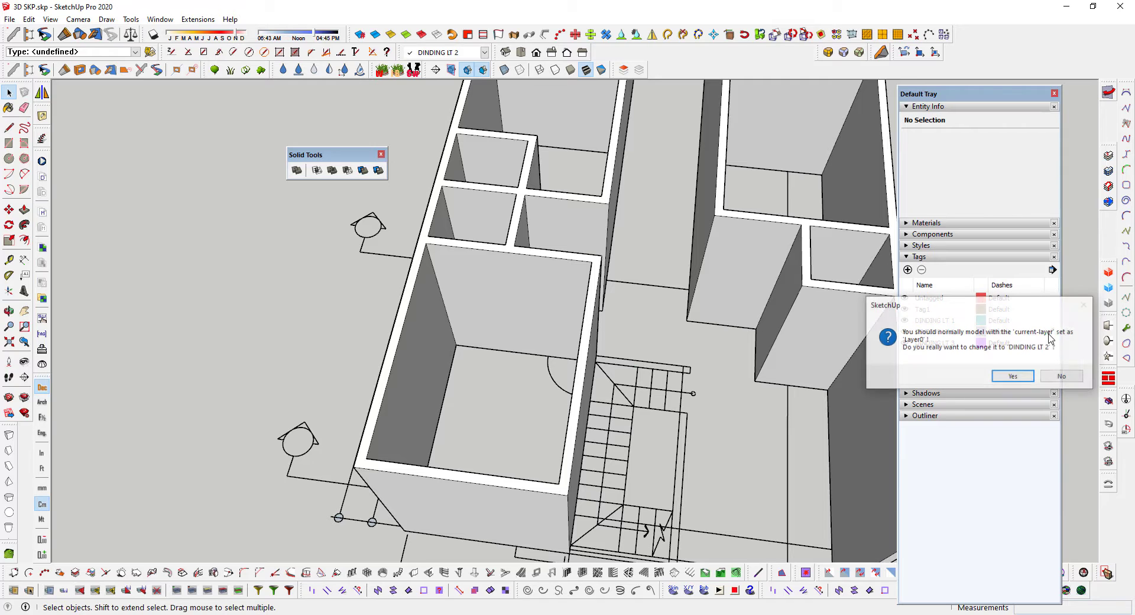
left_click(1005, 376)
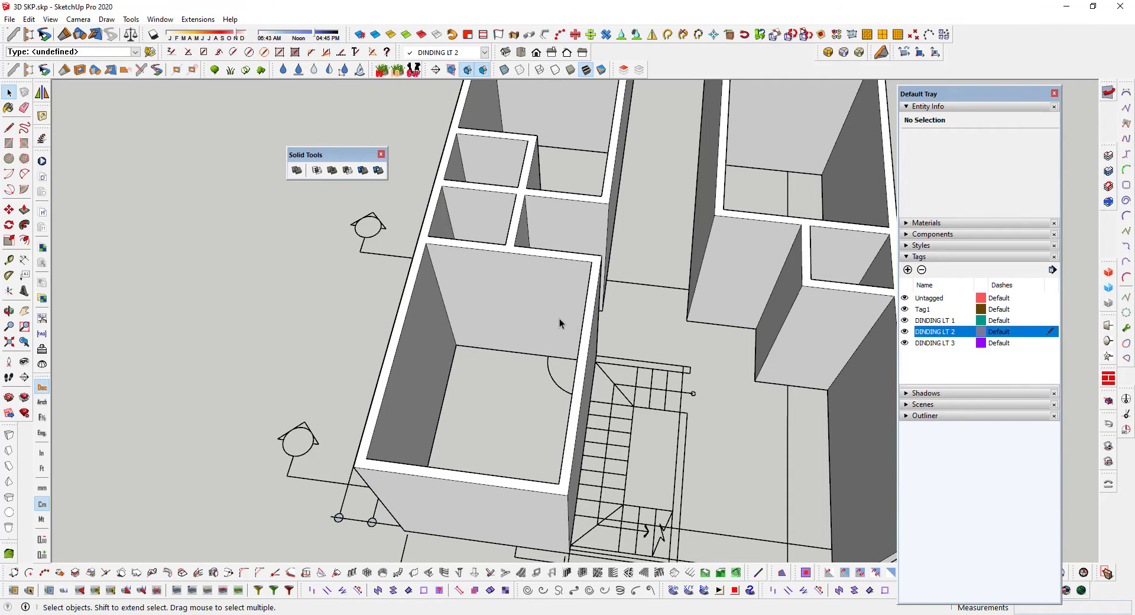
Examine the second-floor walls from above, checking the door swings around the staircase and bedrooms.
middle_click_drag(559, 318, 663, 355)
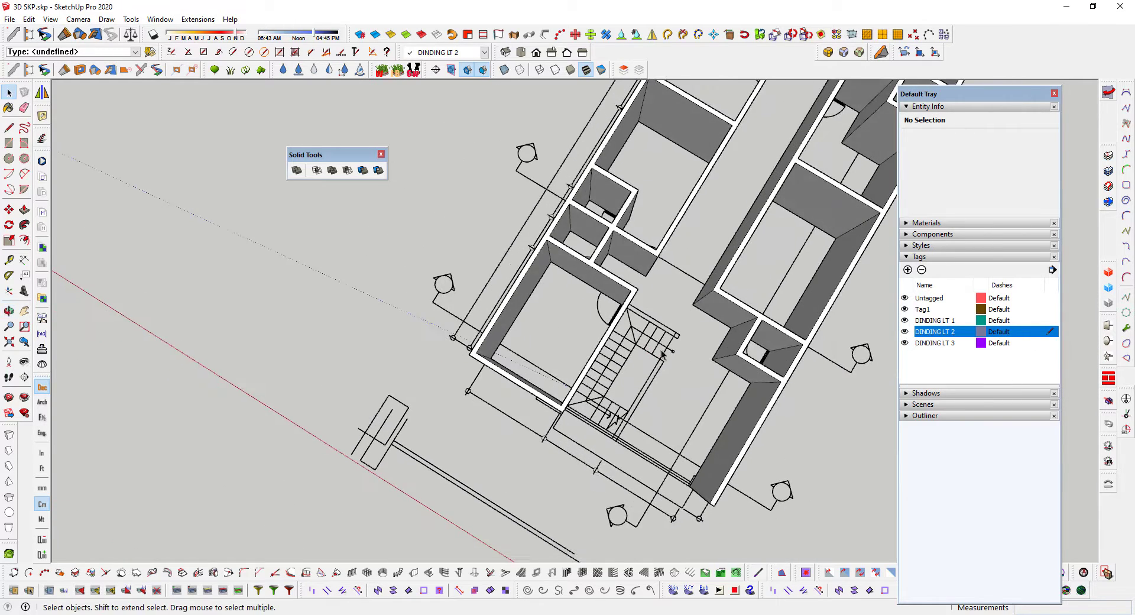
scroll(679, 313, "up", 3)
middle_click_drag(683, 300, 541, 322, "shift")
scroll(487, 314, "down", 1)
scroll(522, 347, "up", 2)
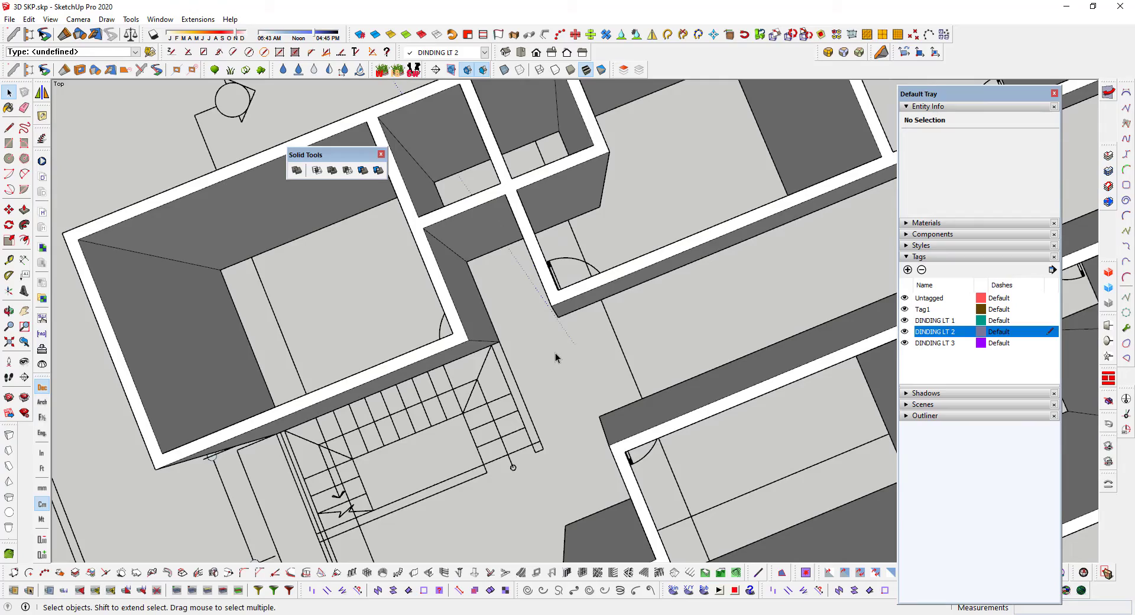
scroll(557, 353, "down", 3)
middle_click_drag(587, 369, 494, 428)
scroll(556, 349, "down", 1)
scroll(568, 295, "down", 6)
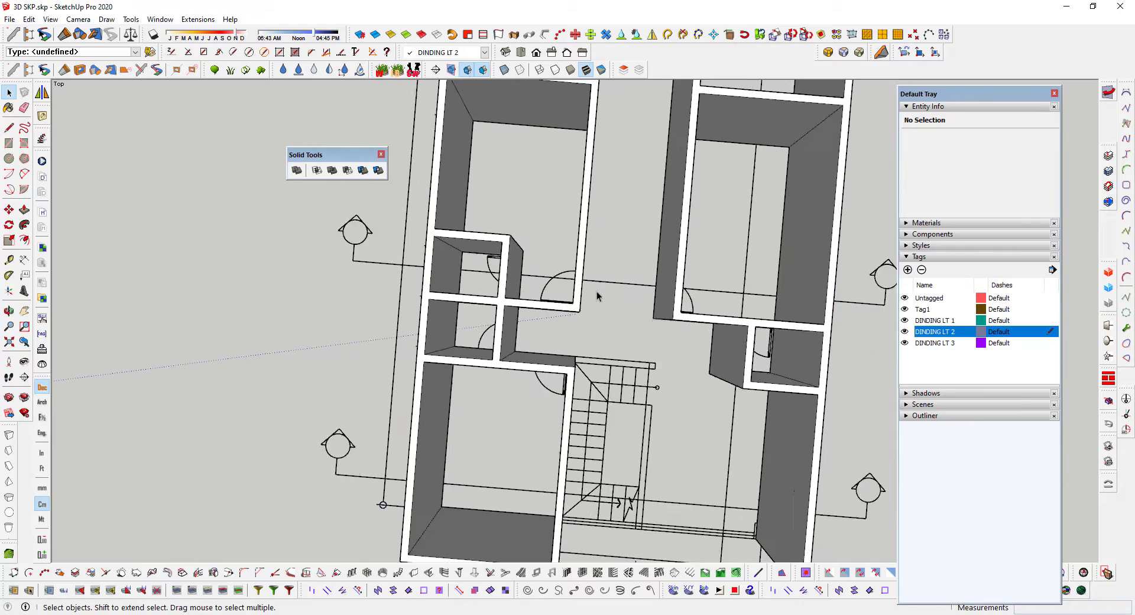
middle_click_drag(665, 310, 629, 463, "shift")
middle_click_drag(578, 260, 444, 250, "shift")
middle_click_drag(577, 307, 579, 294)
scroll(579, 301, "down", 4)
middle_click_drag(585, 333, 570, 266, "shift")
scroll(528, 348, "up", 2)
scroll(530, 346, "up", 1)
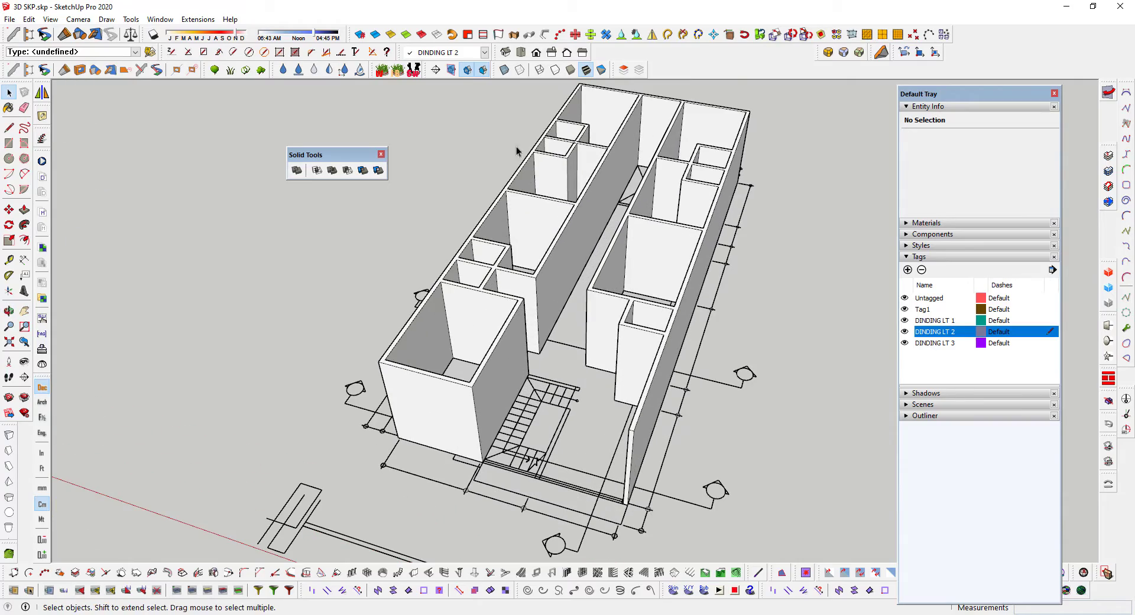
View the second-floor walls in X-ray to inspect the door and window markings in the plan, and restore the opaque display.
left_click(504, 70)
middle_click_drag(497, 362, 549, 278)
scroll(573, 212, "up", 6)
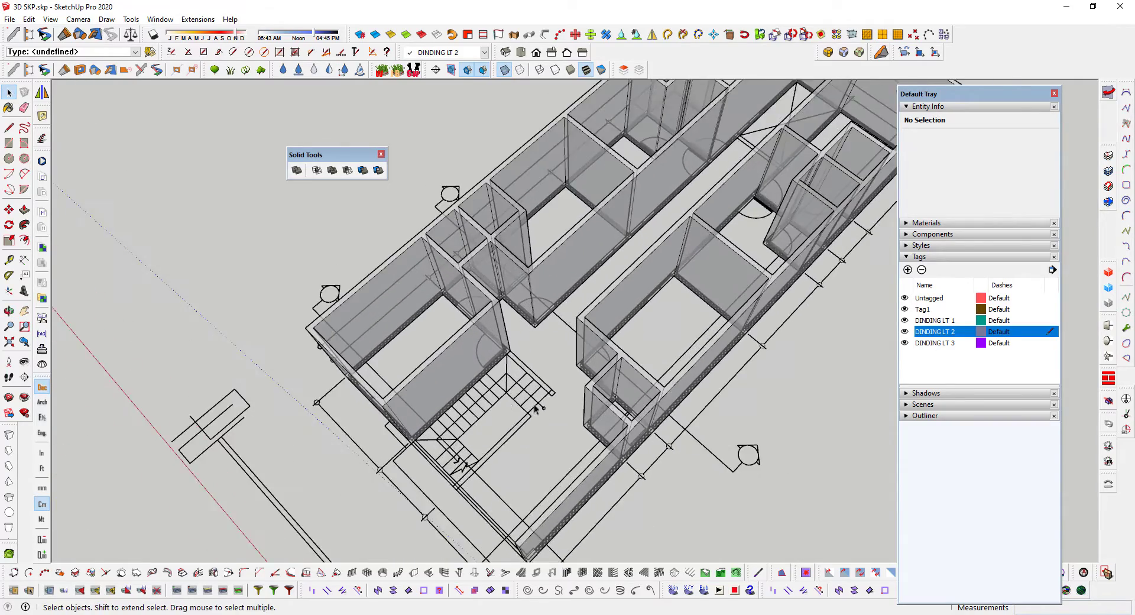
middle_click_drag(576, 211, 519, 318, "shift")
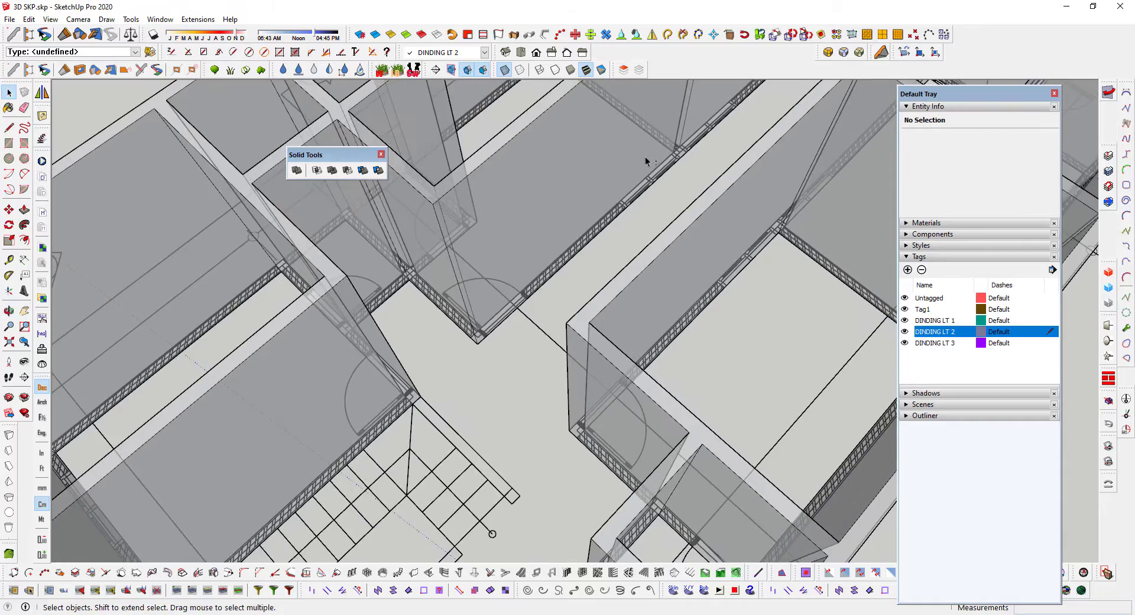
middle_click_drag(645, 156, 545, 306, "shift")
scroll(603, 269, "up", 1)
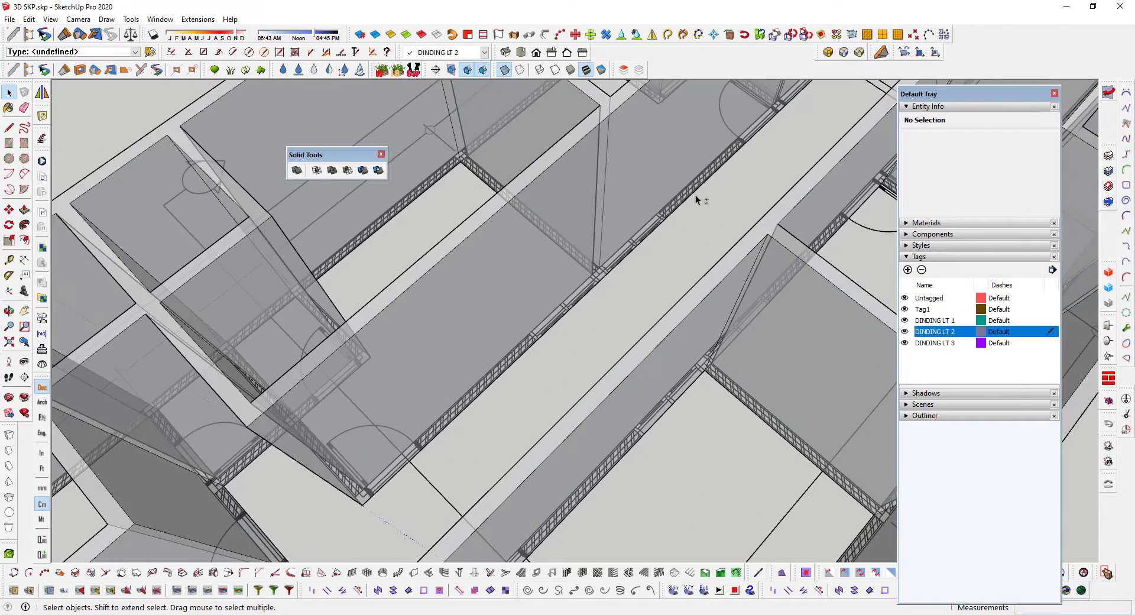
scroll(710, 189, "down", 5)
middle_click_drag(738, 173, 881, 307)
scroll(684, 300, "down", 4)
middle_click_drag(582, 286, 425, 252)
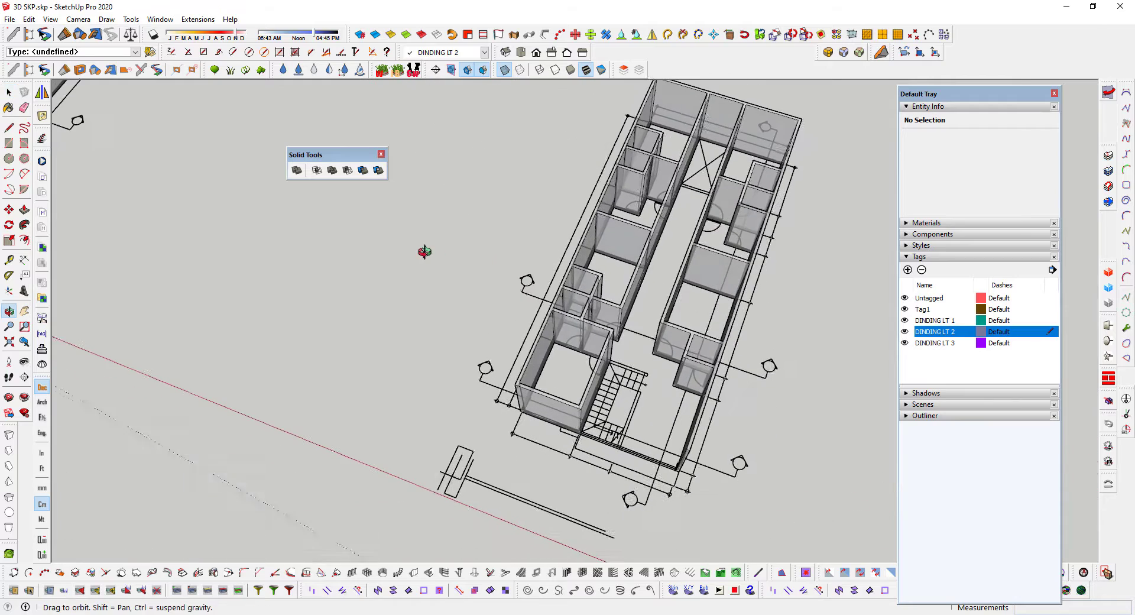
middle_click_drag(654, 304, 563, 214, "shift")
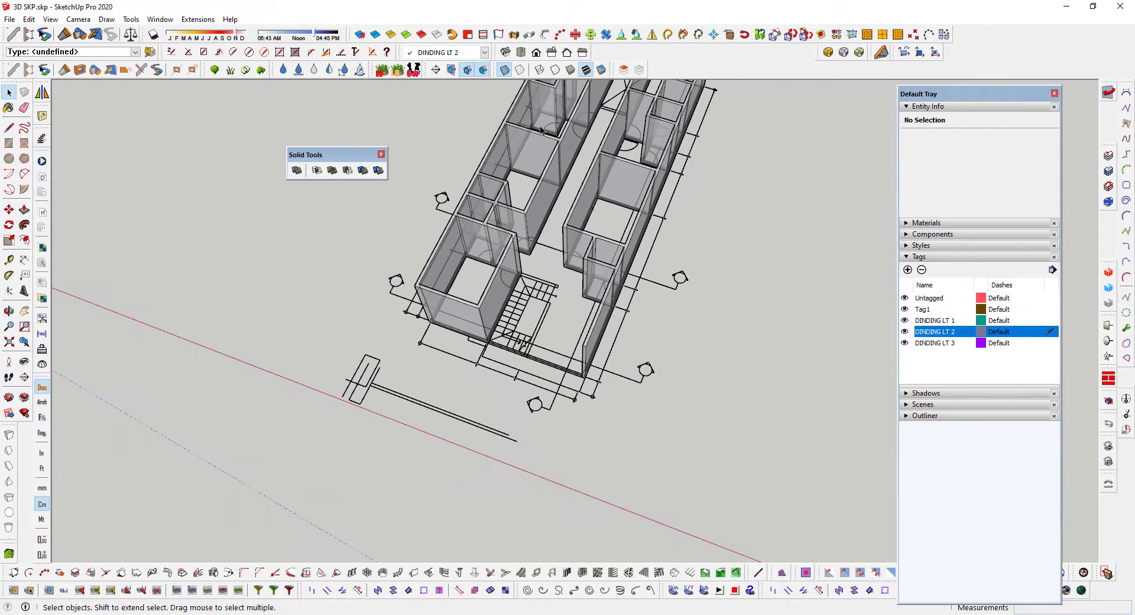
left_click(506, 72)
Hide the second-floor wall group so that the floor plan underneath is exposed.
scroll(594, 254, "up", 3)
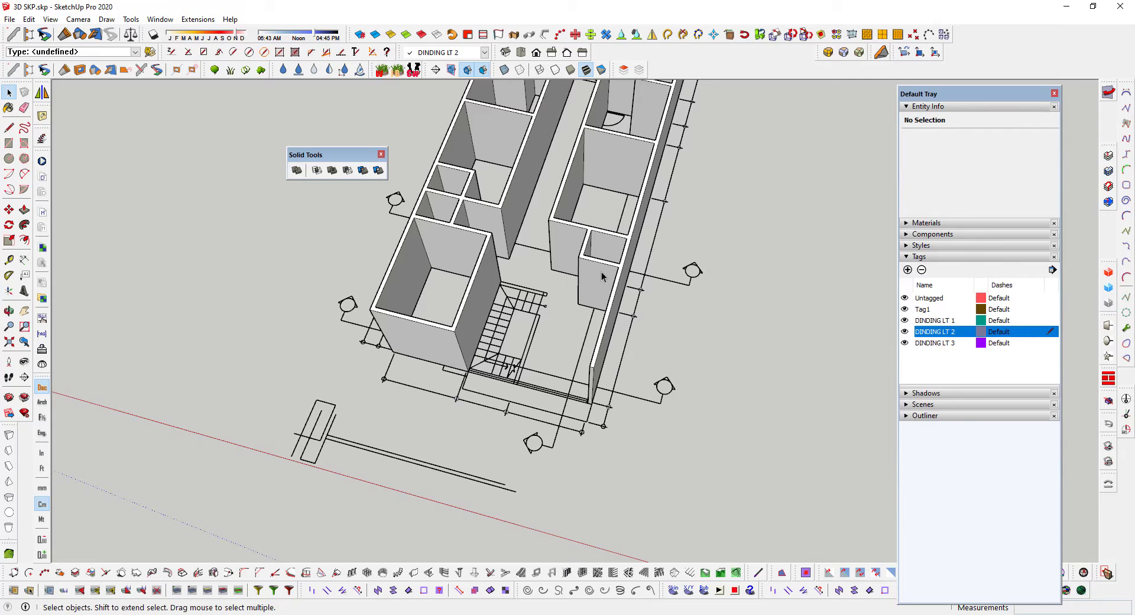
scroll(597, 269, "up", 2)
middle_click_drag(591, 264, 628, 336)
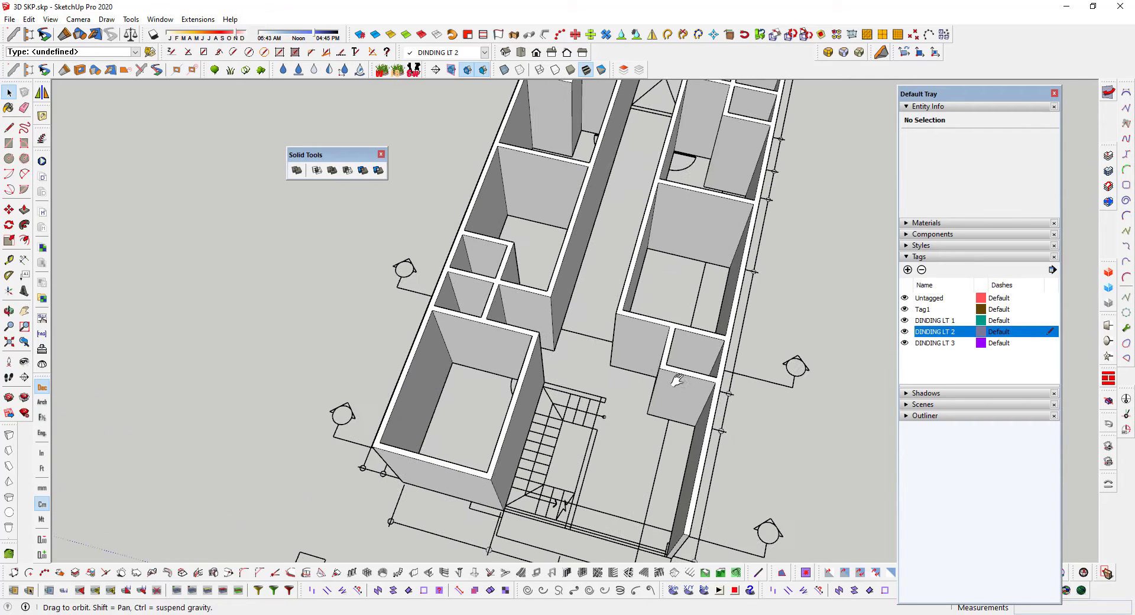
left_click(563, 279)
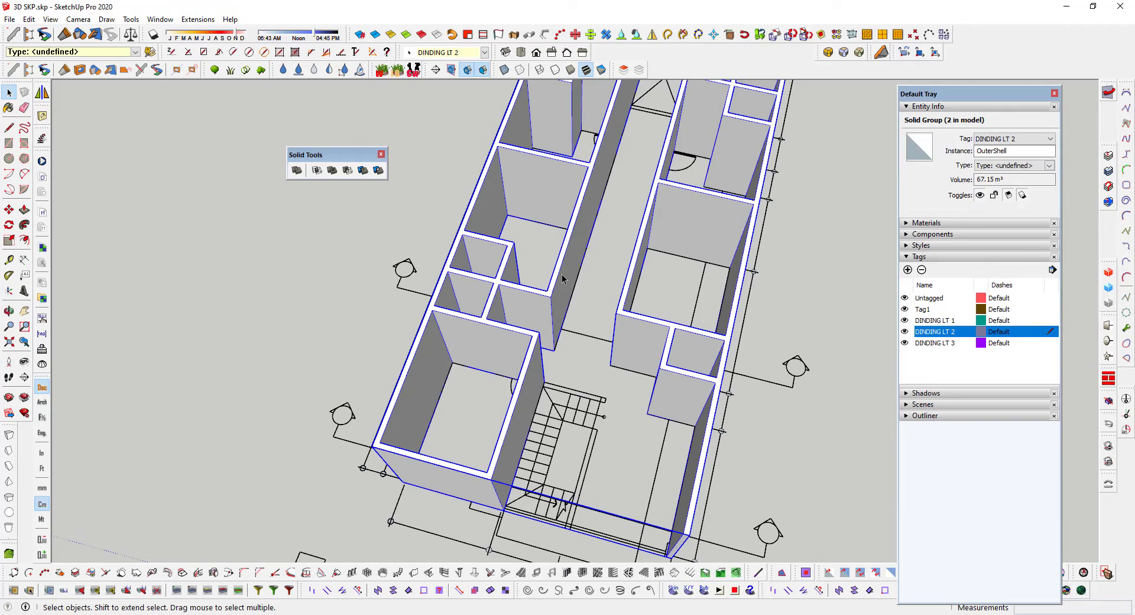
right_click(562, 279)
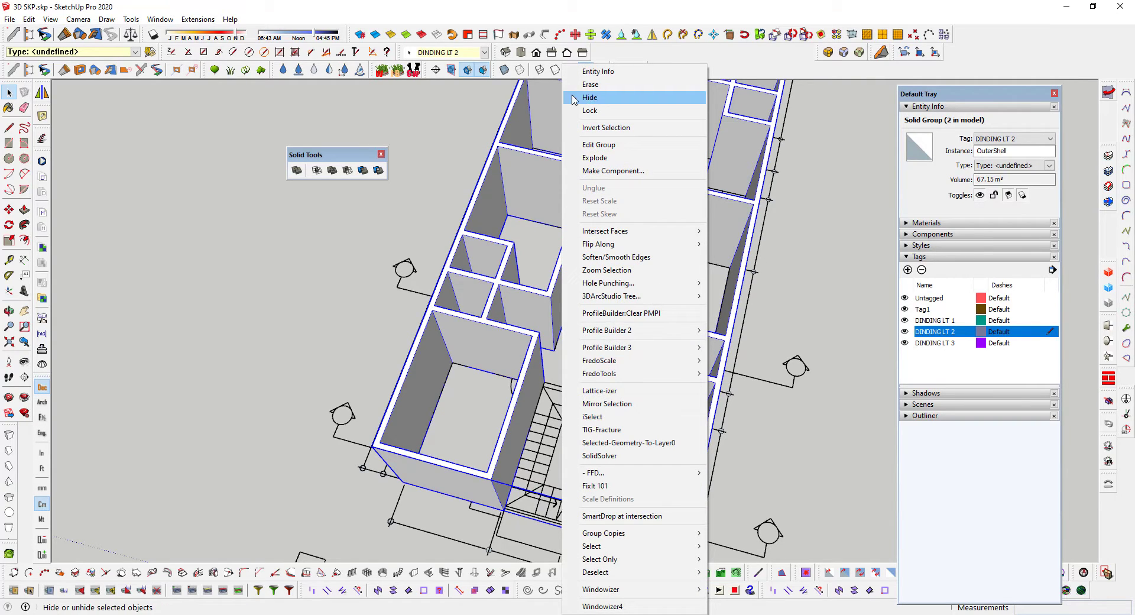
left_click(312, 361)
left_click(498, 330)
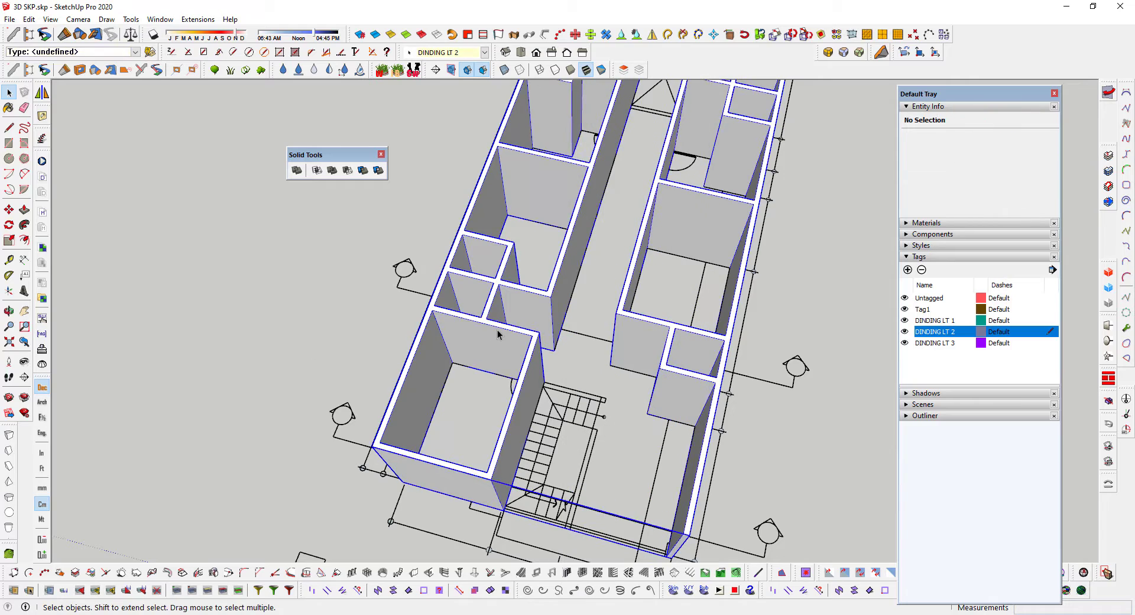
right_click(498, 328)
left_click(554, 97)
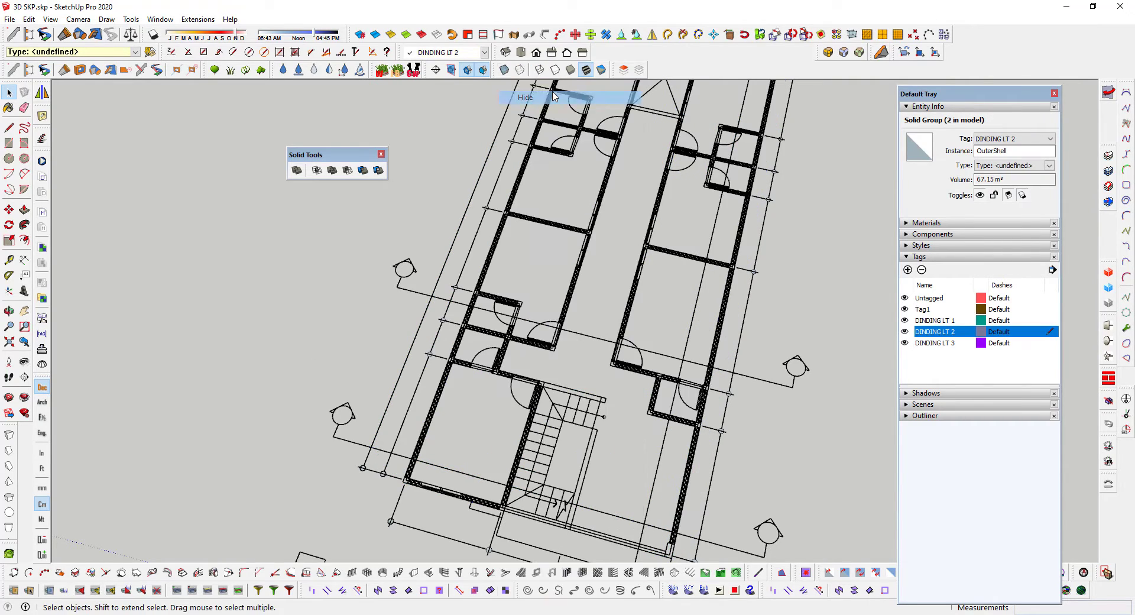
Examine the door openings in the floor plan around the staircase and the adjacent bedrooms.
middle_click_drag(517, 391, 508, 384)
scroll(509, 381, "up", 3)
scroll(509, 381, "up", 10)
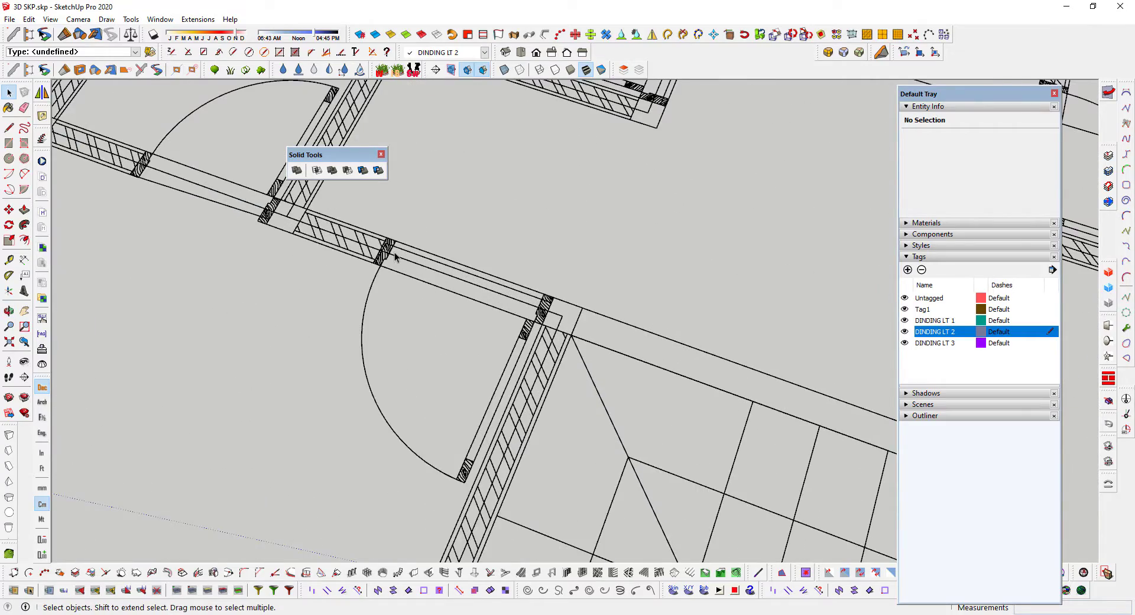
scroll(414, 264, "down", 10)
middle_click_drag(623, 326, 616, 383, "shift")
scroll(520, 369, "up", 6)
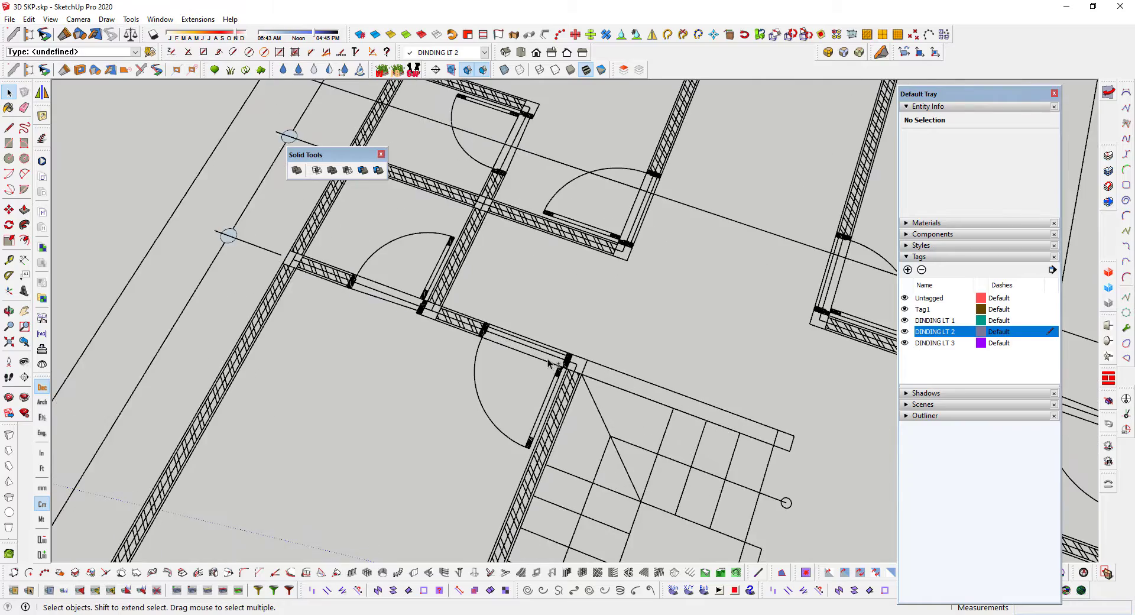
scroll(550, 363, "down", 8)
middle_click_drag(577, 370, 573, 383, "shift")
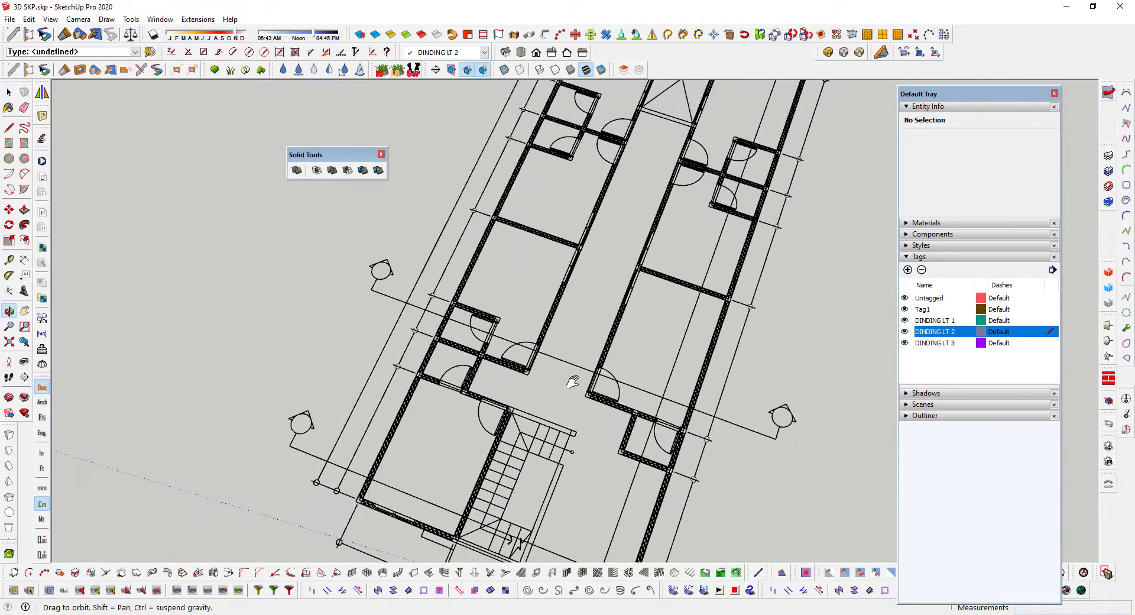
scroll(507, 378, "up", 8)
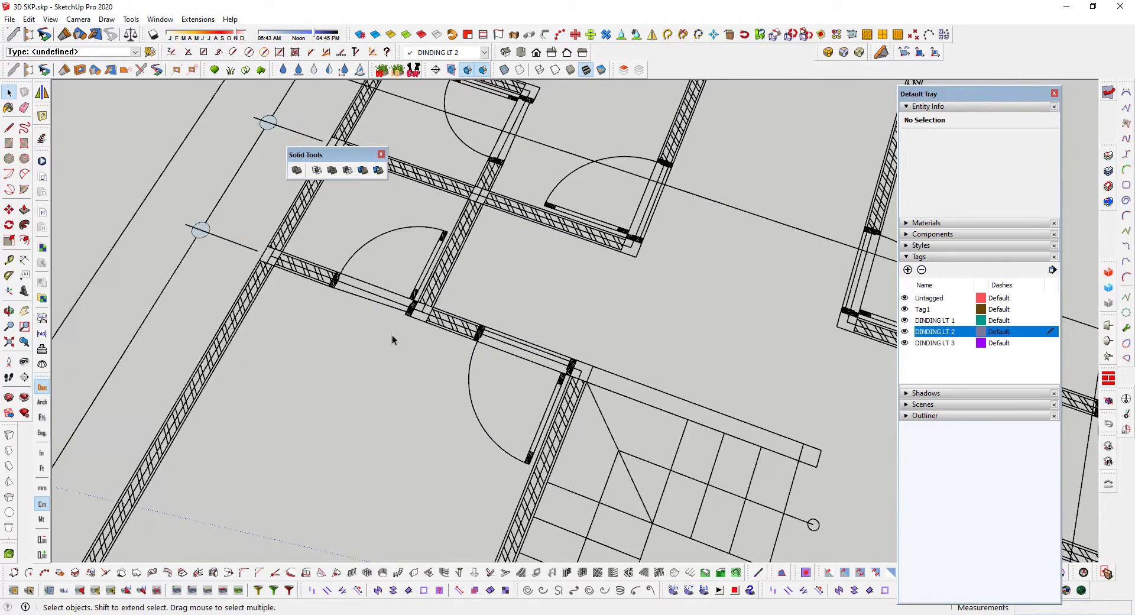
Draw a 90 × 15 cm rectangle over the door opening beside the staircase, from one outer frame corner to the opposite one.
left_click(9, 143)
scroll(504, 368, "up", 6)
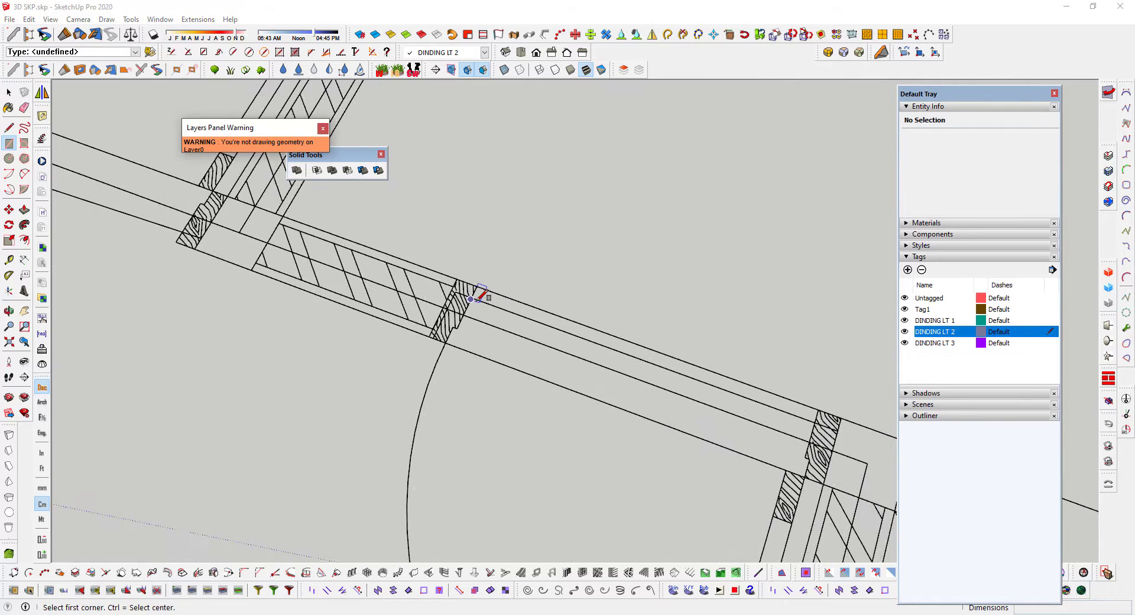
scroll(447, 271, "up", 4)
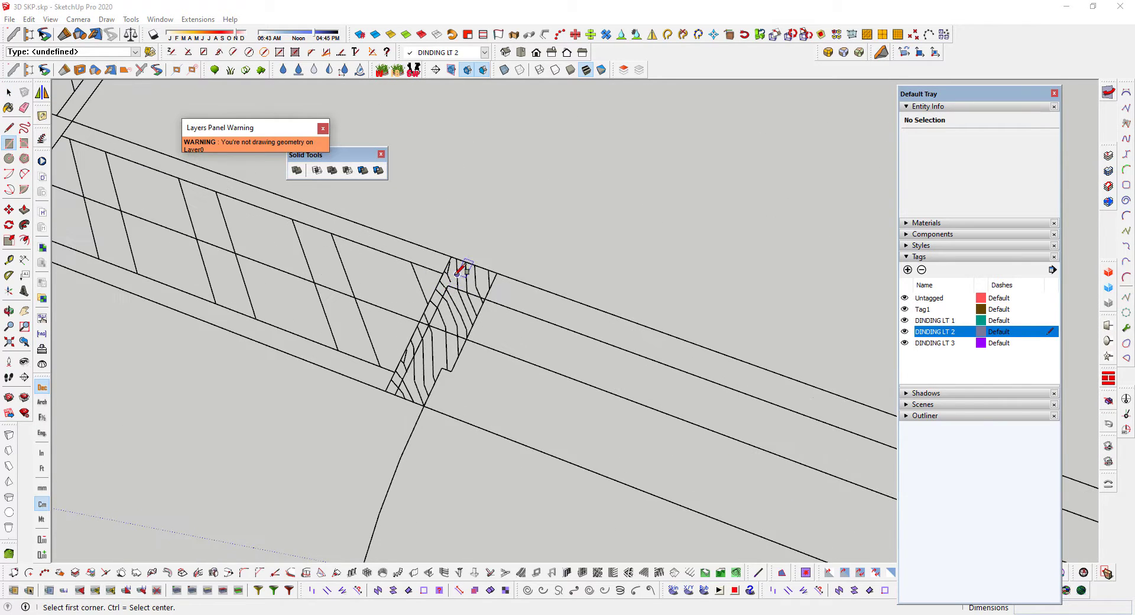
left_click(449, 249)
scroll(270, 220, "down", 2)
scroll(390, 243, "down", 3)
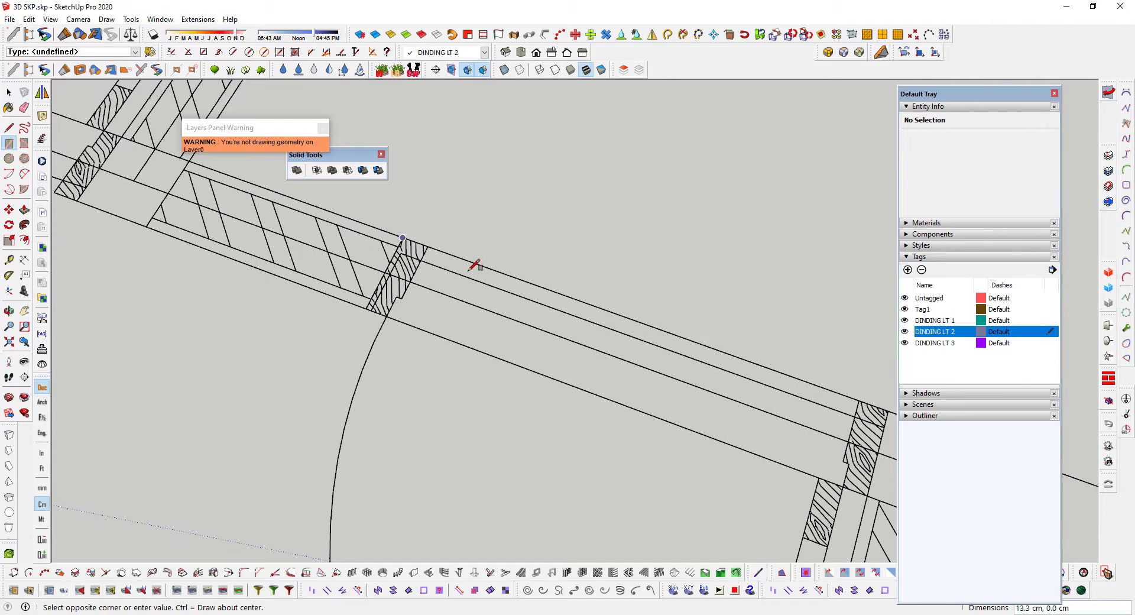
scroll(763, 435, "up", 2)
left_click(766, 436)
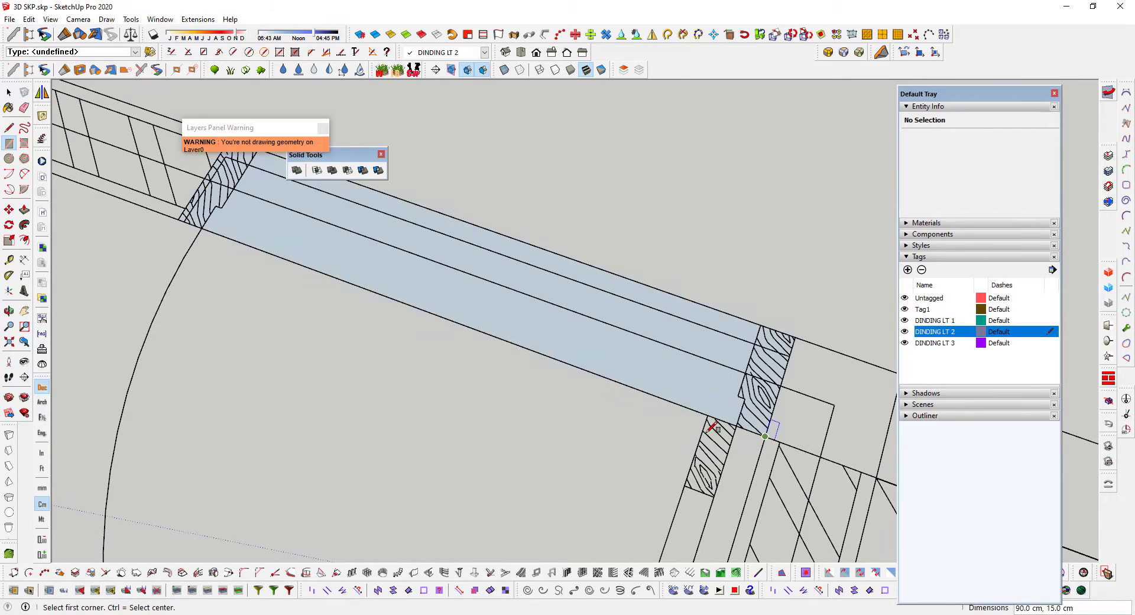
scroll(644, 410, "down", 3)
key("p")
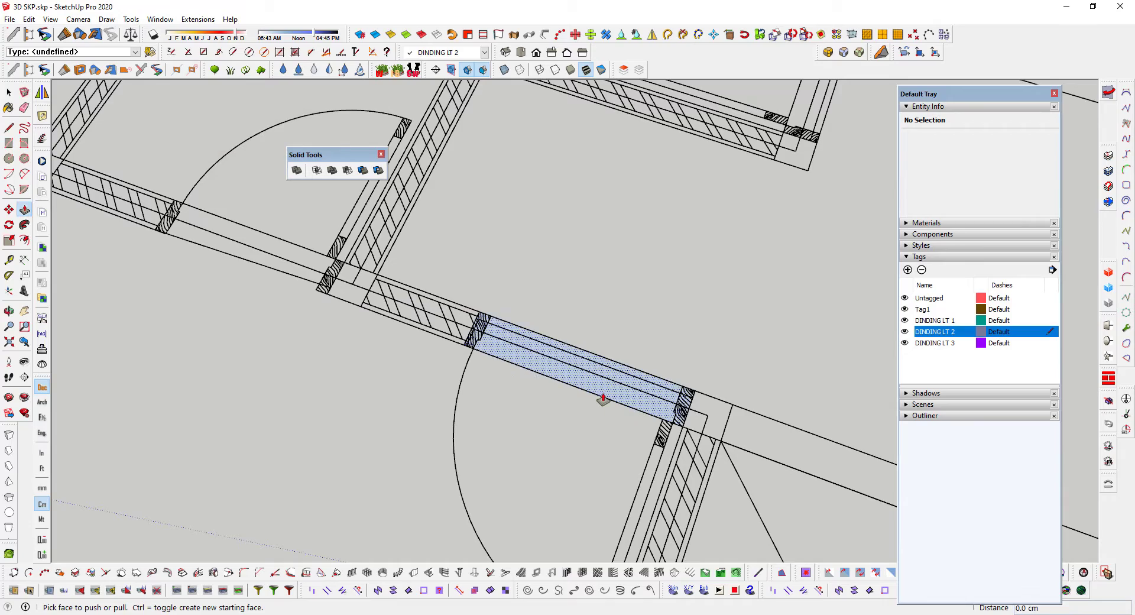
left_click(601, 397)
scroll(589, 334, "down", 3)
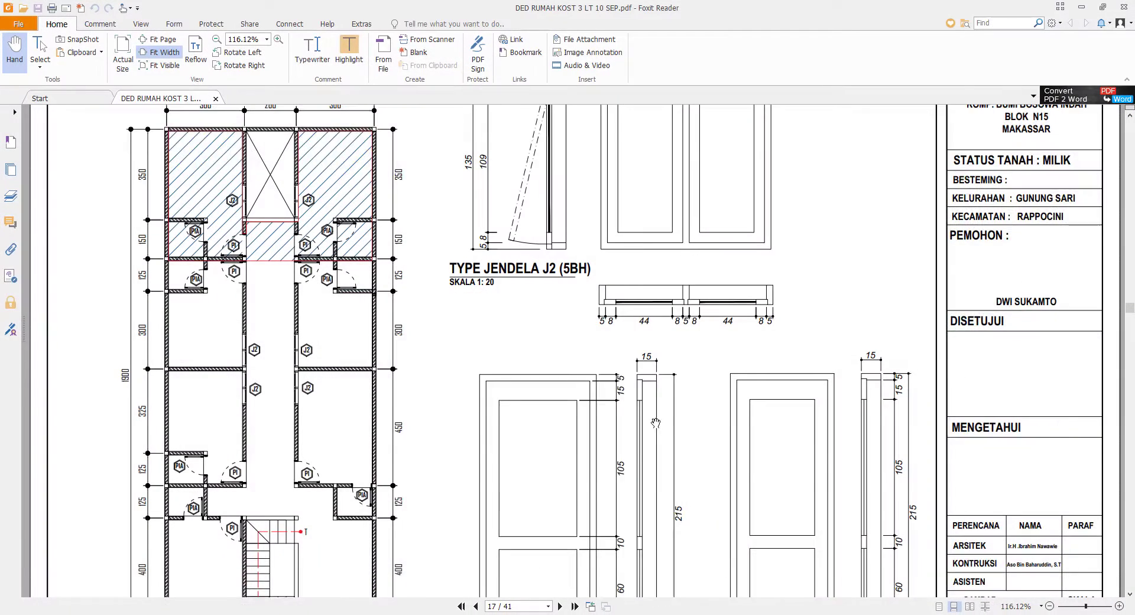
Look up the height of door type P1 on the door detail sheet in Foxit Reader and return to the SketchUp model.
scroll(656, 422, "down", 3)
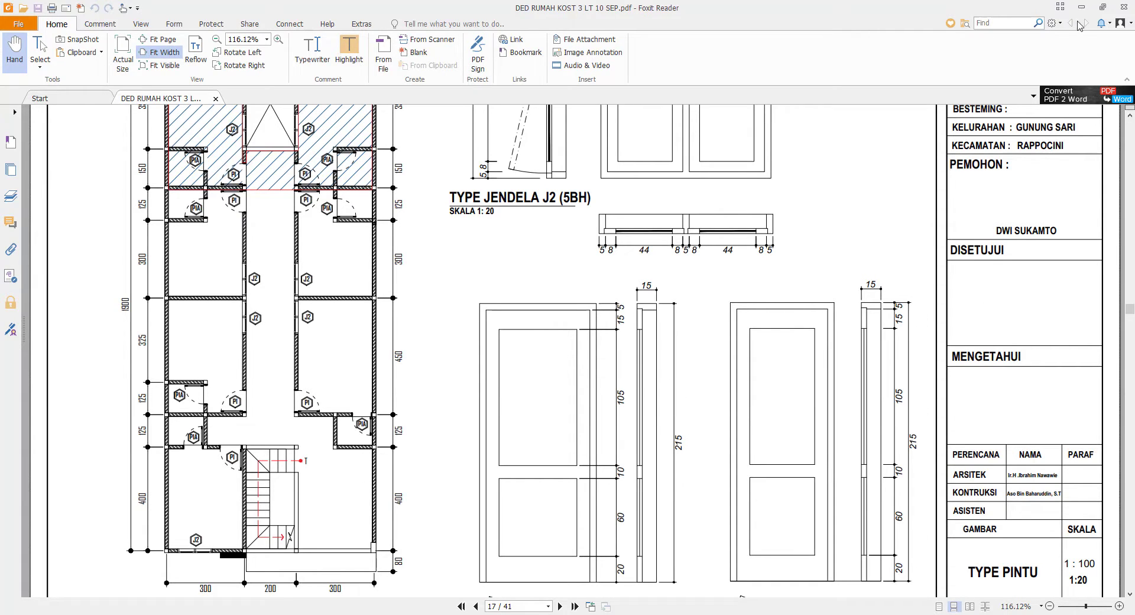
scroll(328, 351, "down", 4)
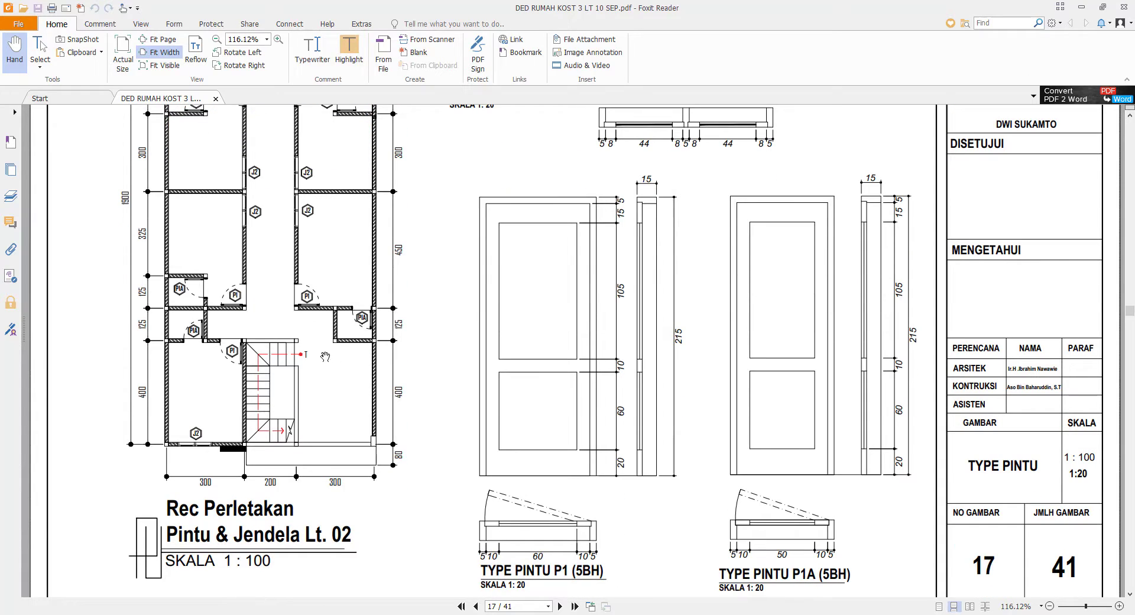
scroll(374, 420, "down", 3)
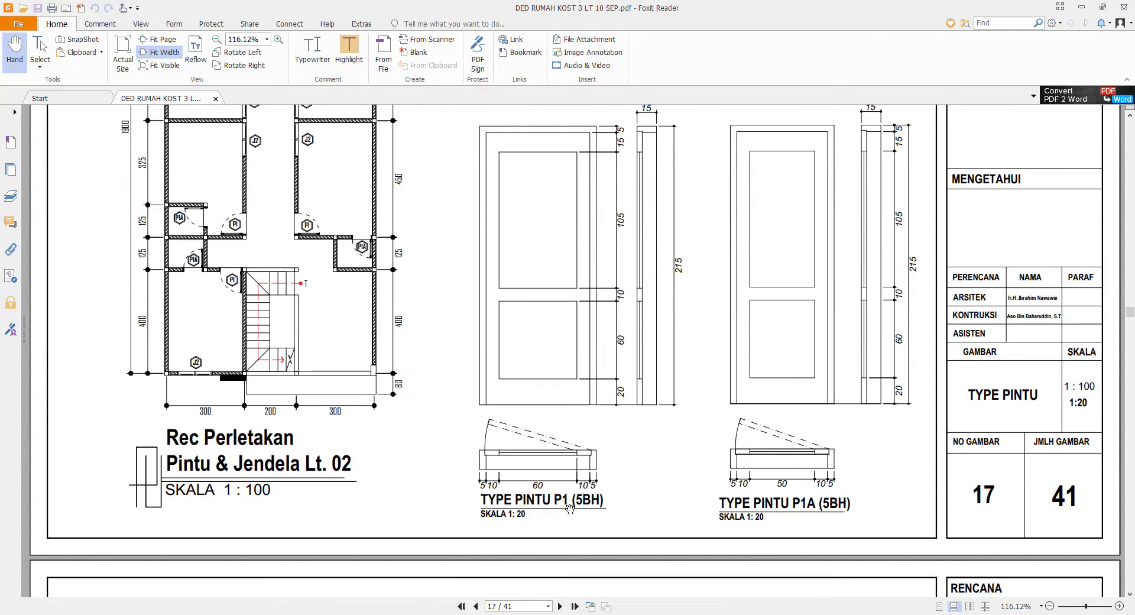
scroll(593, 511, "up", 3)
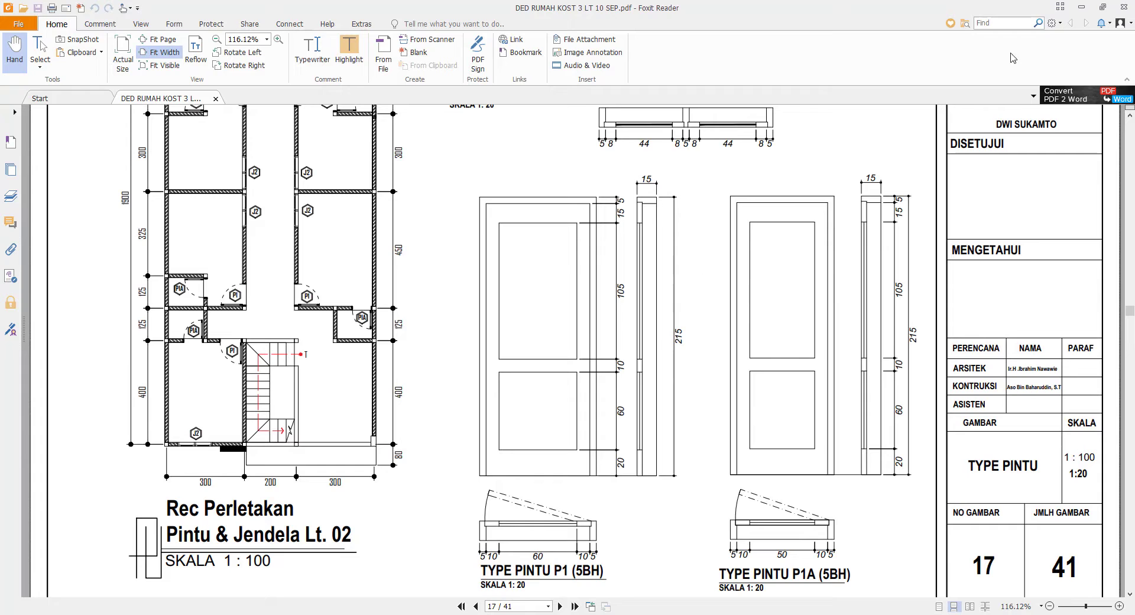
left_click(1082, 7)
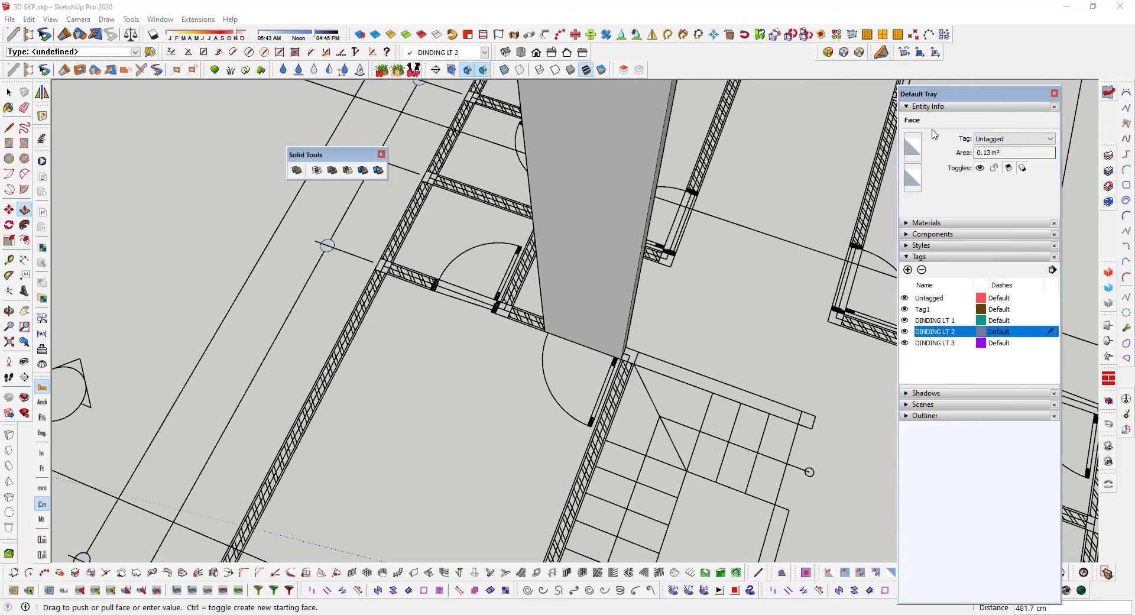
Collapse the Entity Info section and shorten the Default Tray so that it no longer covers the measurement field.
left_click(928, 107)
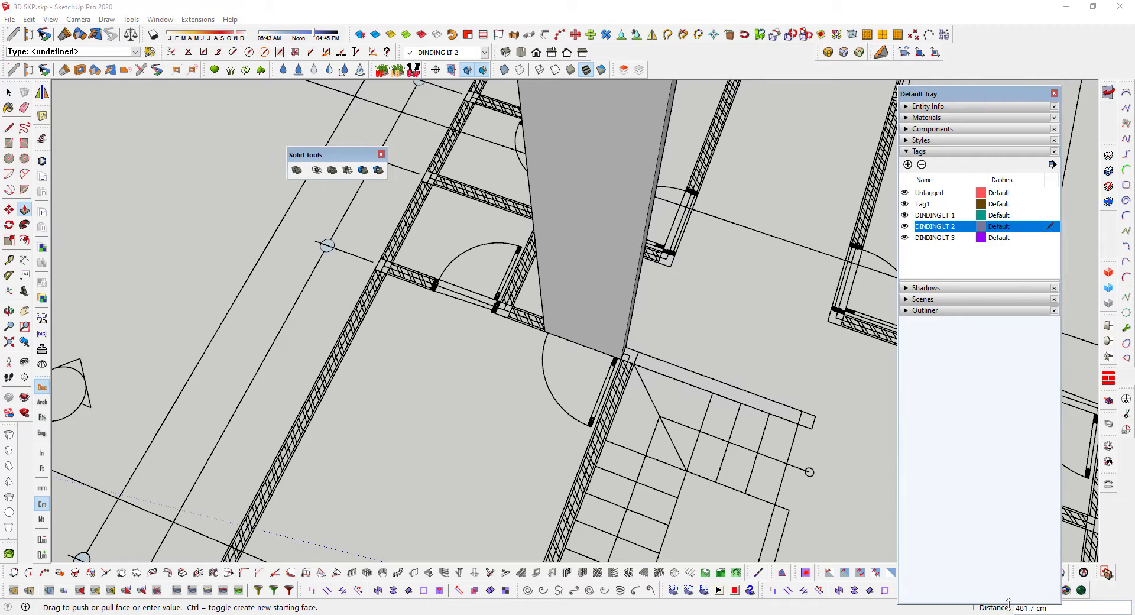
left_click_drag(1008, 602, 1010, 454)
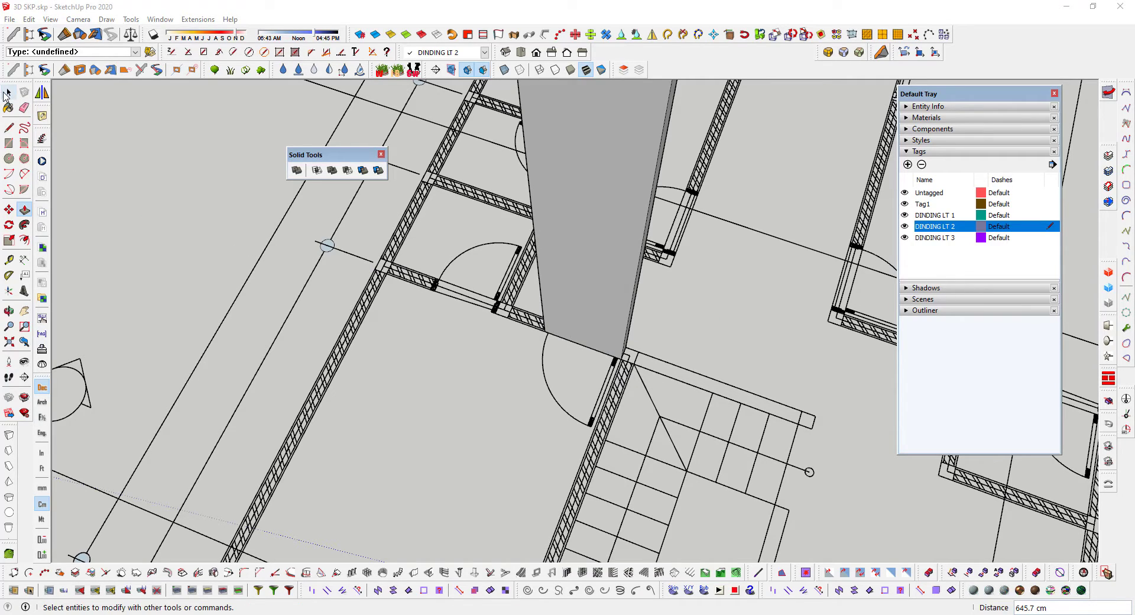
Extrude the door-opening rectangle upward by 215 cm with Push/Pull.
left_click(6, 95)
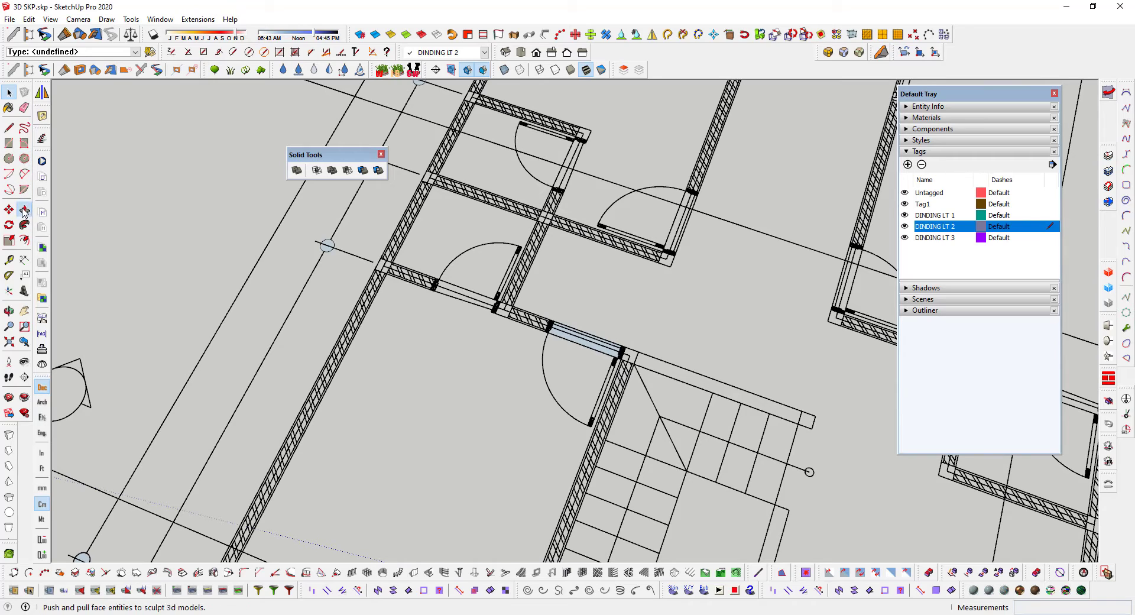
left_click(575, 335)
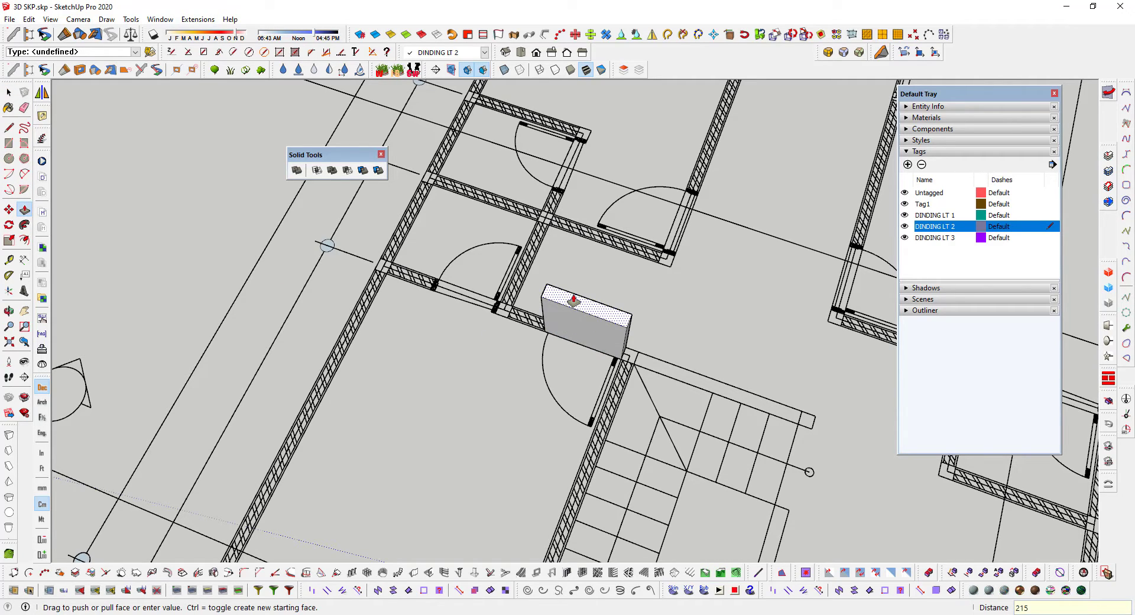
type("215")
key("Return")
Select the whole extruded door block and make it a component.
middle_click_drag(766, 340, 374, 264)
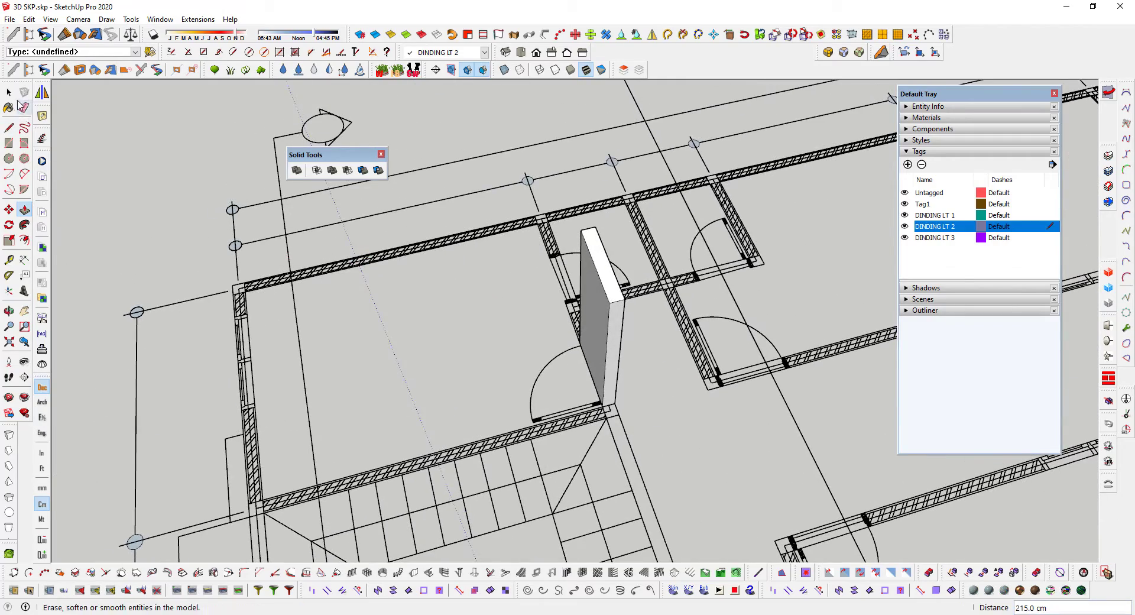
left_click(12, 95)
middle_click_drag(520, 314, 308, 325)
scroll(562, 355, "up", 3)
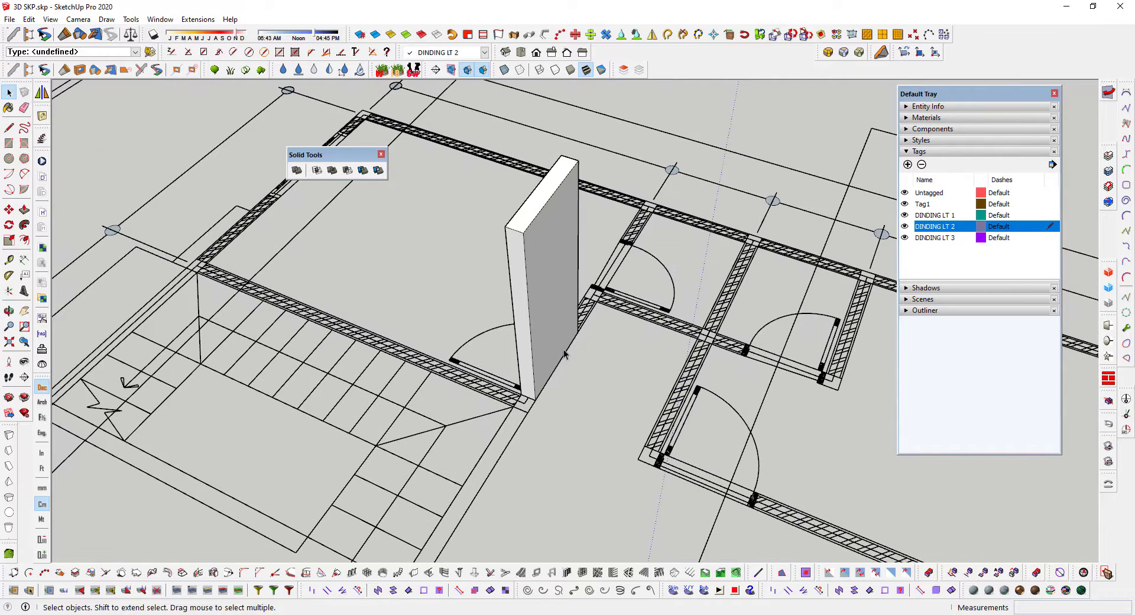
triple_click(532, 324)
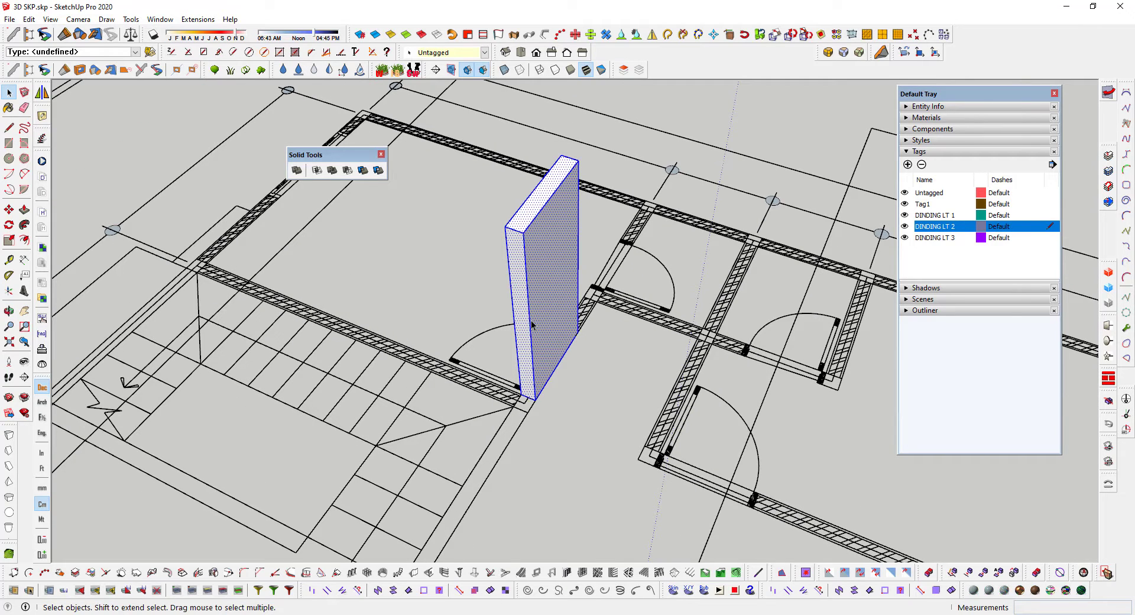
right_click(532, 324)
left_click(592, 210)
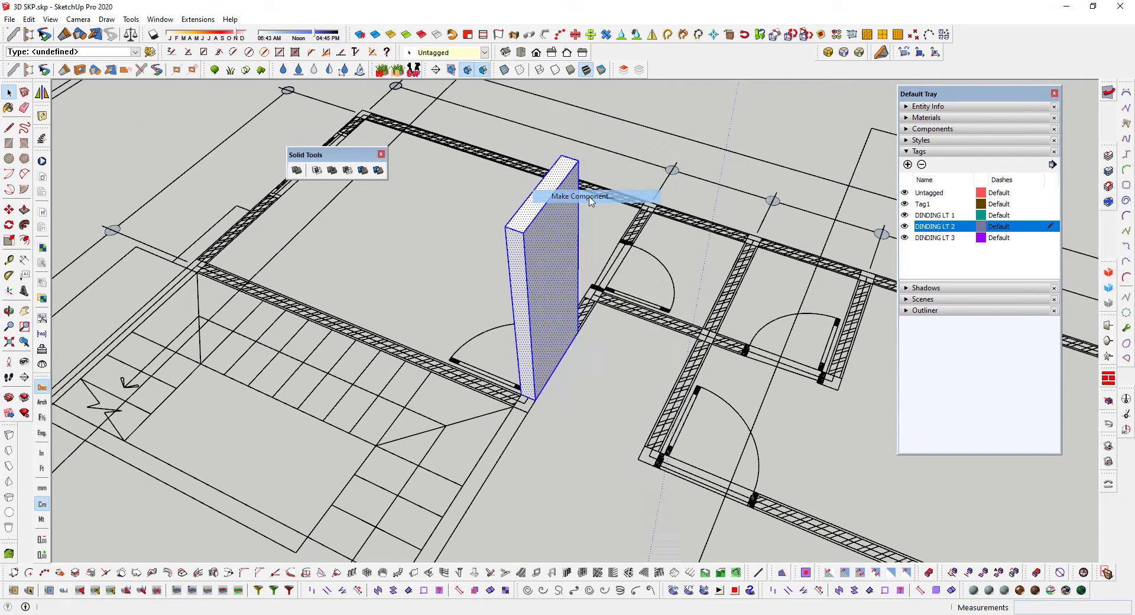
left_click(583, 435)
Copy the door block by its base corner to the frame corner of the neighbouring bedroom's door opening.
middle_click_drag(588, 435, 501, 332)
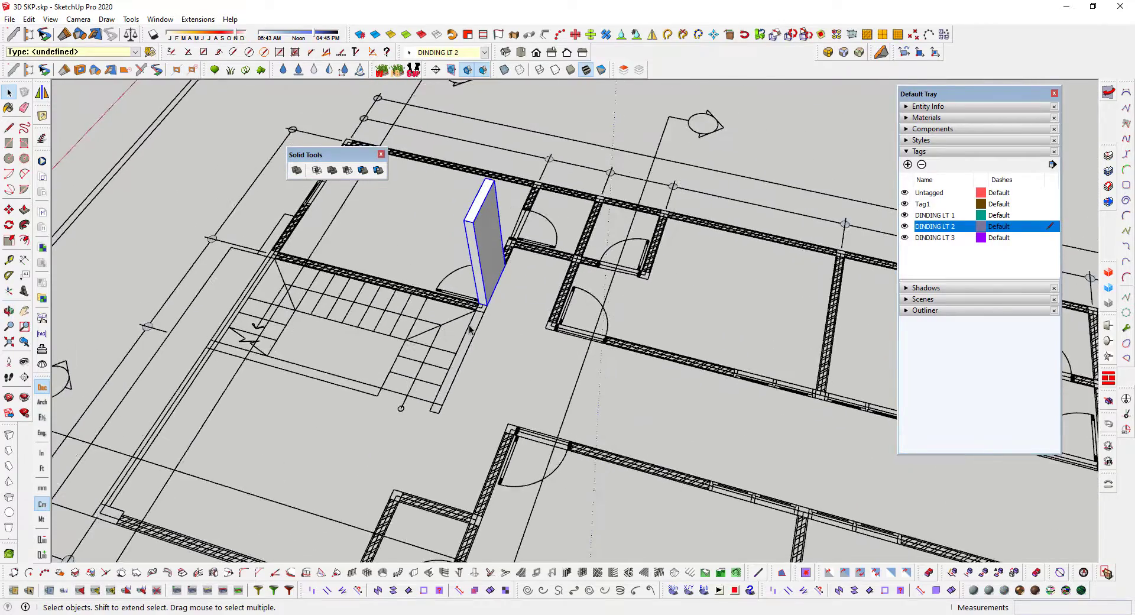
key("m")
scroll(496, 313, "up", 5)
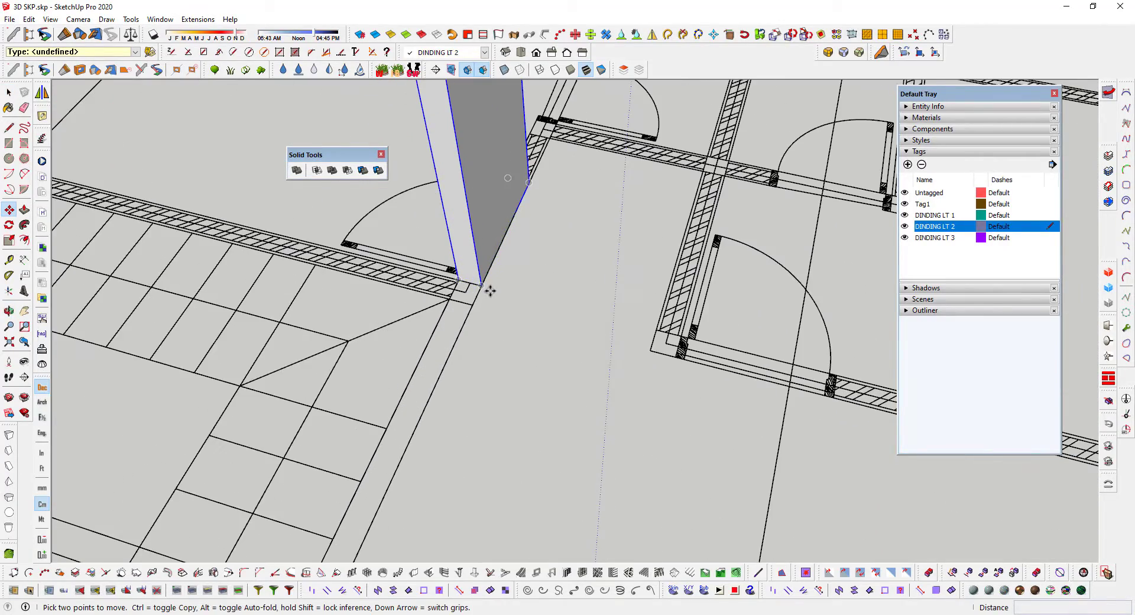
left_click(483, 286)
key("ctrl")
scroll(674, 352, "up", 3)
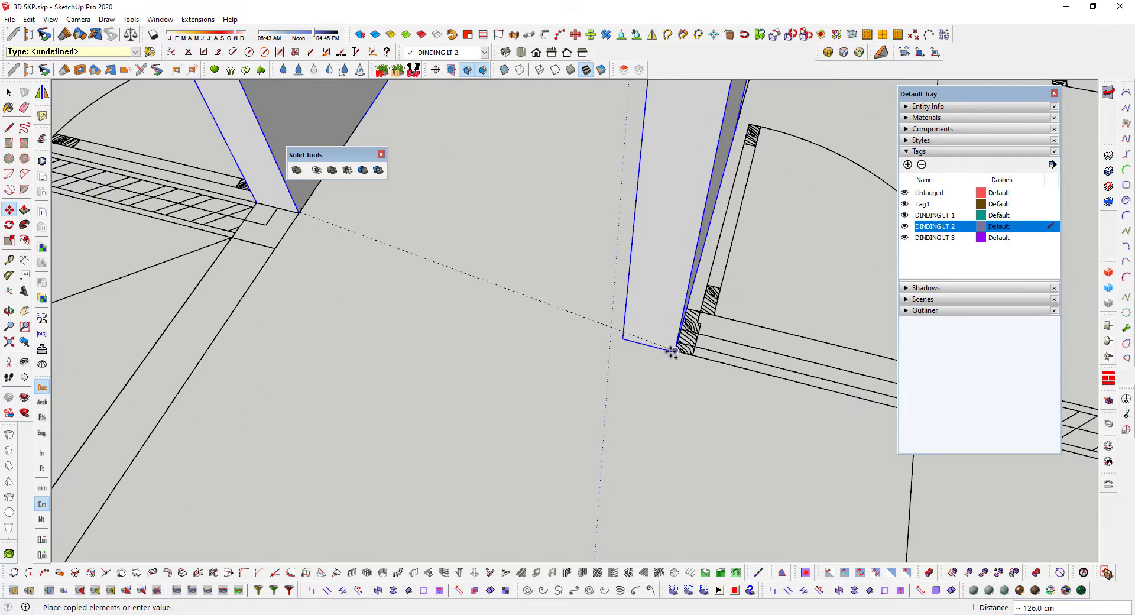
left_click(674, 352)
scroll(288, 275, "down", 3)
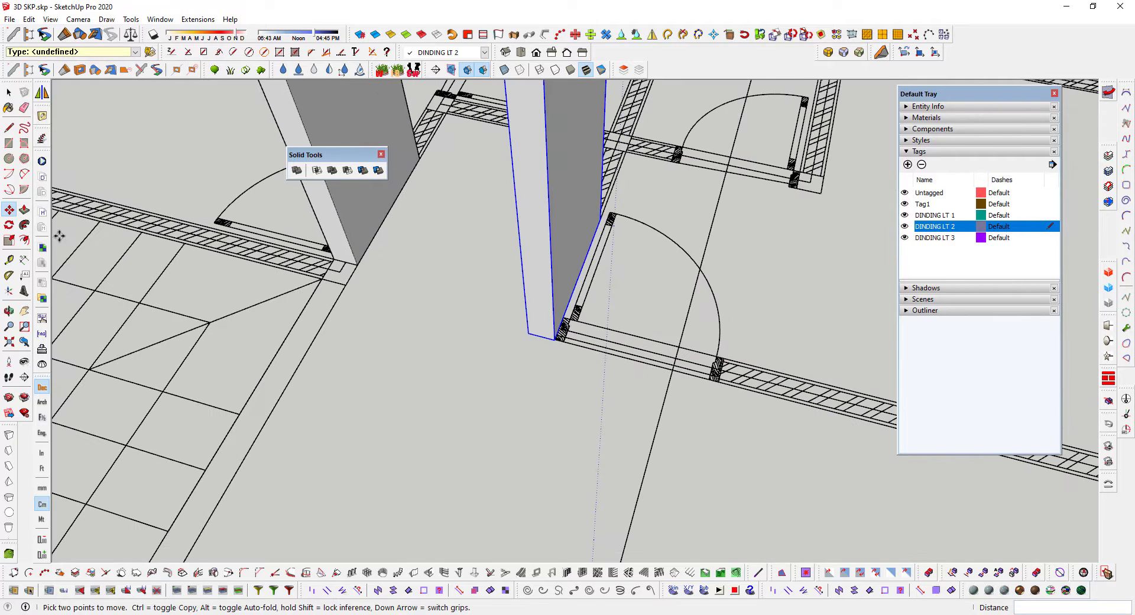
Rotate the copied door block 90 degrees about its base corner so it fills the neighbouring bedroom's door opening.
left_click(9, 226)
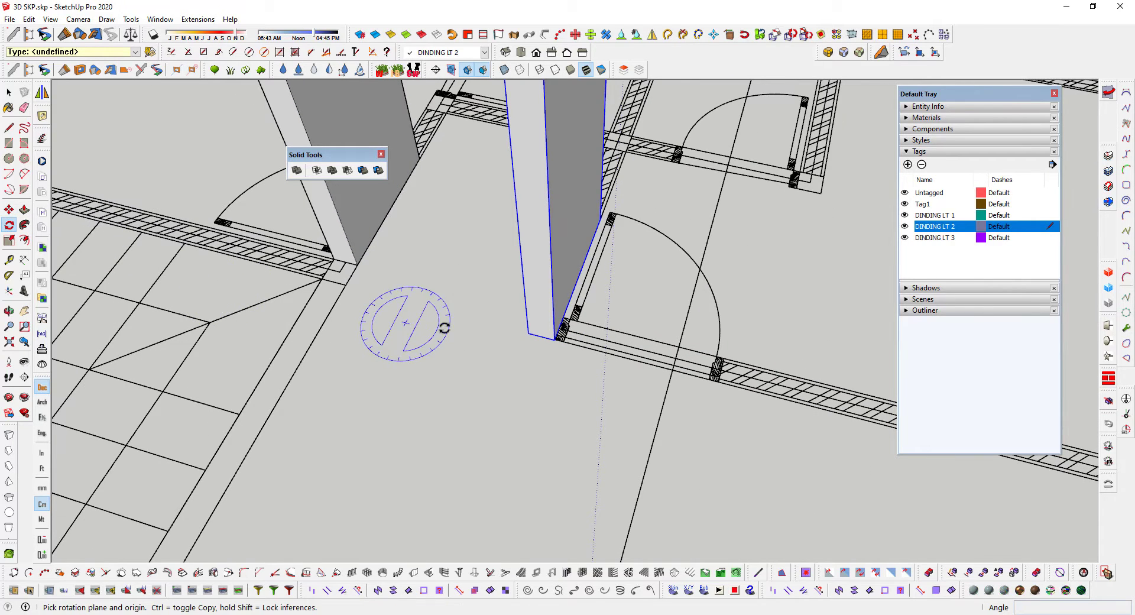
scroll(569, 362, "up", 1)
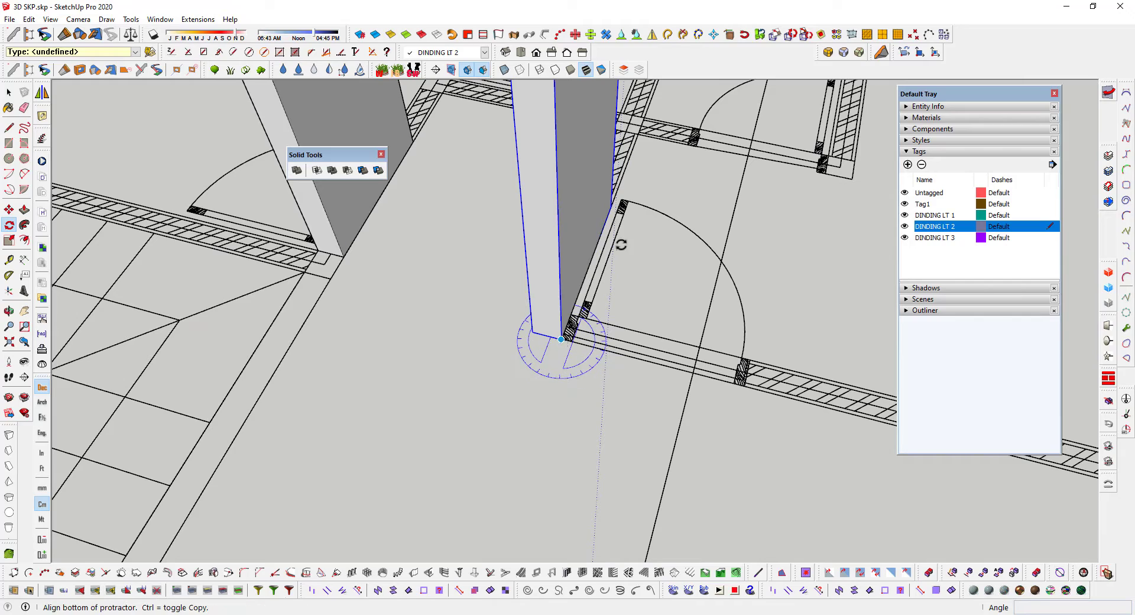
left_click(612, 206)
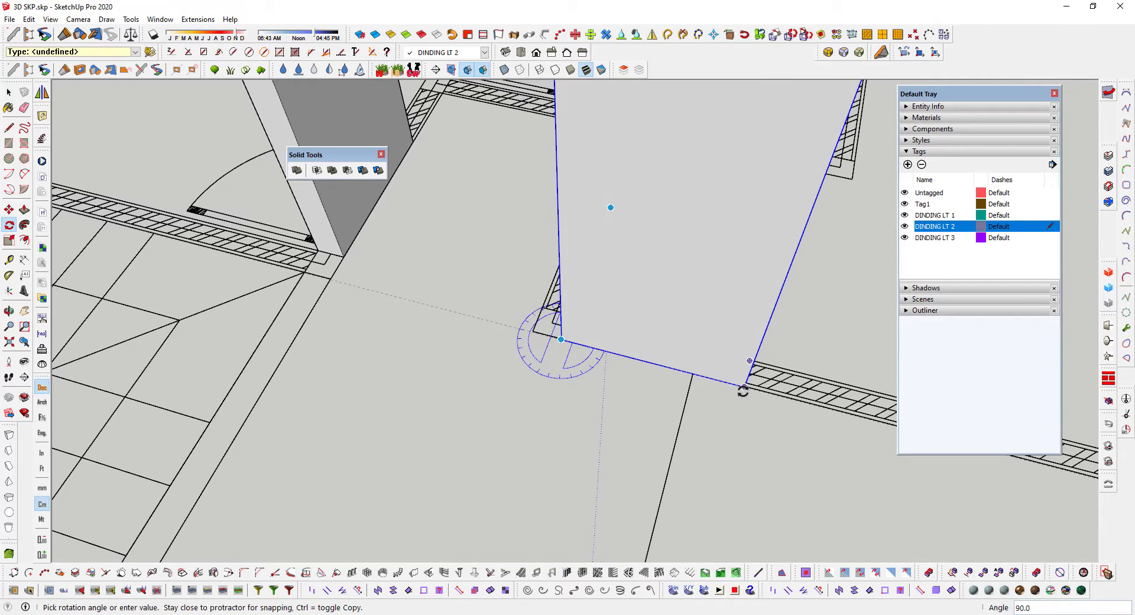
middle_click_drag(743, 391, 712, 347)
key("space")
scroll(573, 376, "down", 4)
left_click(566, 374)
scroll(598, 400, "down", 3)
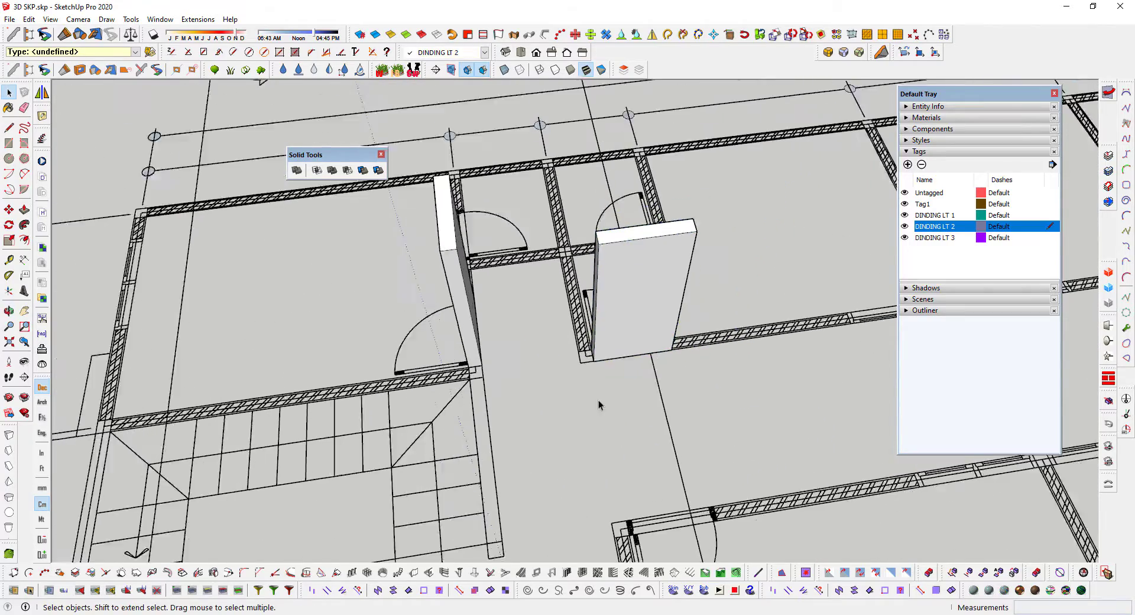
Unhide the last hidden geometry to bring back the second-floor walls.
scroll(524, 323, "down", 2)
mouse_move(541, 278)
middle_mouse_down()
mouse_move(578, 317)
mouse_move(540, 264)
middle_mouse_up()
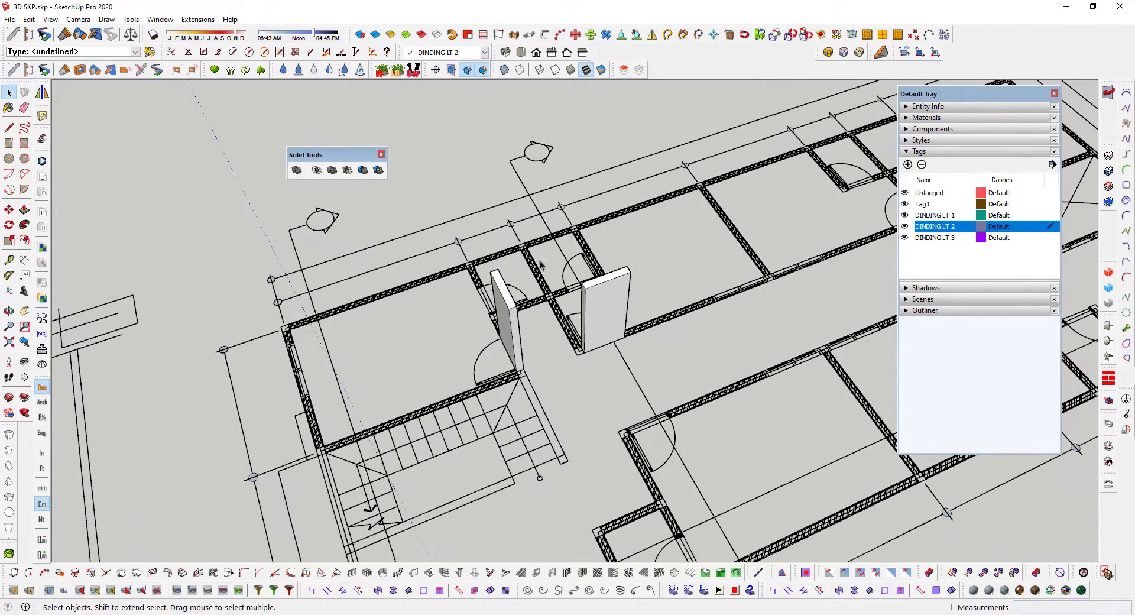
left_click(45, 19)
mouse_move(29, 19)
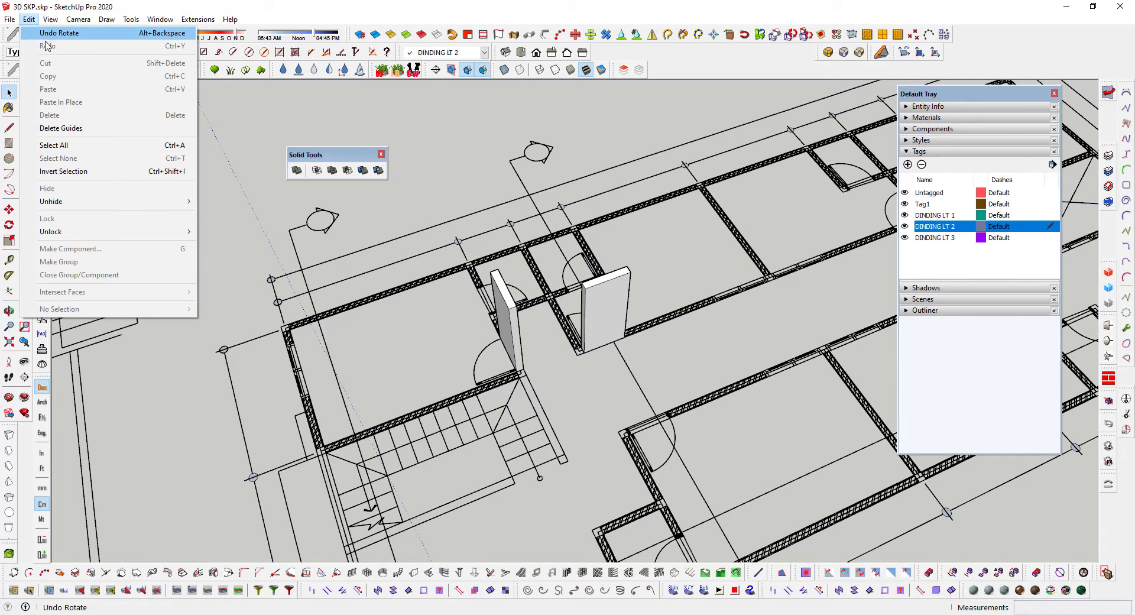
mouse_move(98, 203)
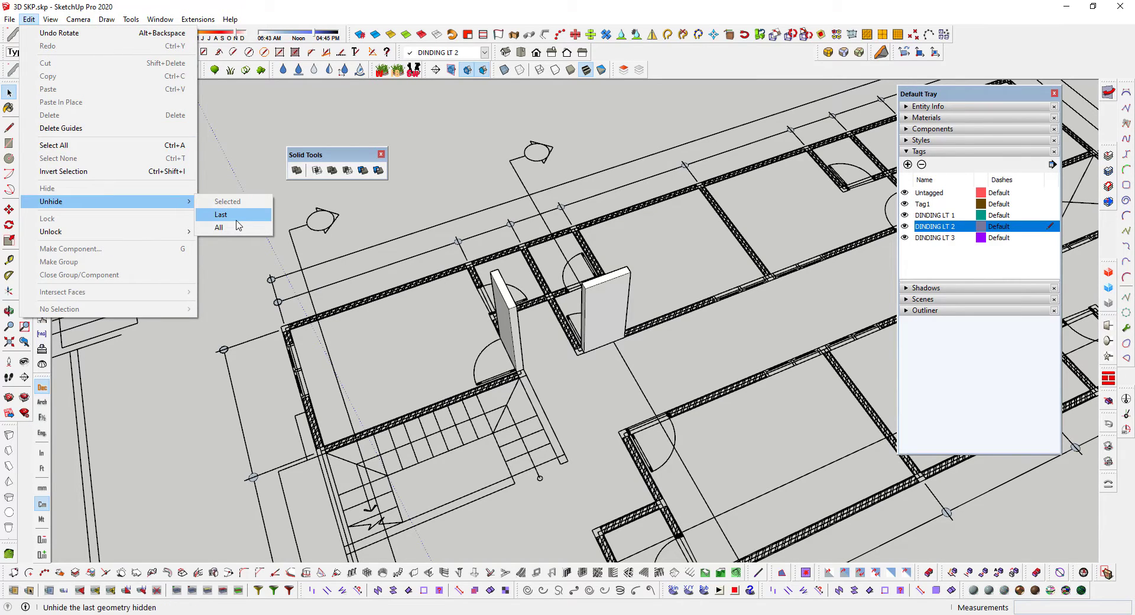
left_click(236, 220)
Examine both door blocks from the corridor and from inside the rooms, comparing their faces with the wall surfaces.
scroll(431, 301, "up", 5)
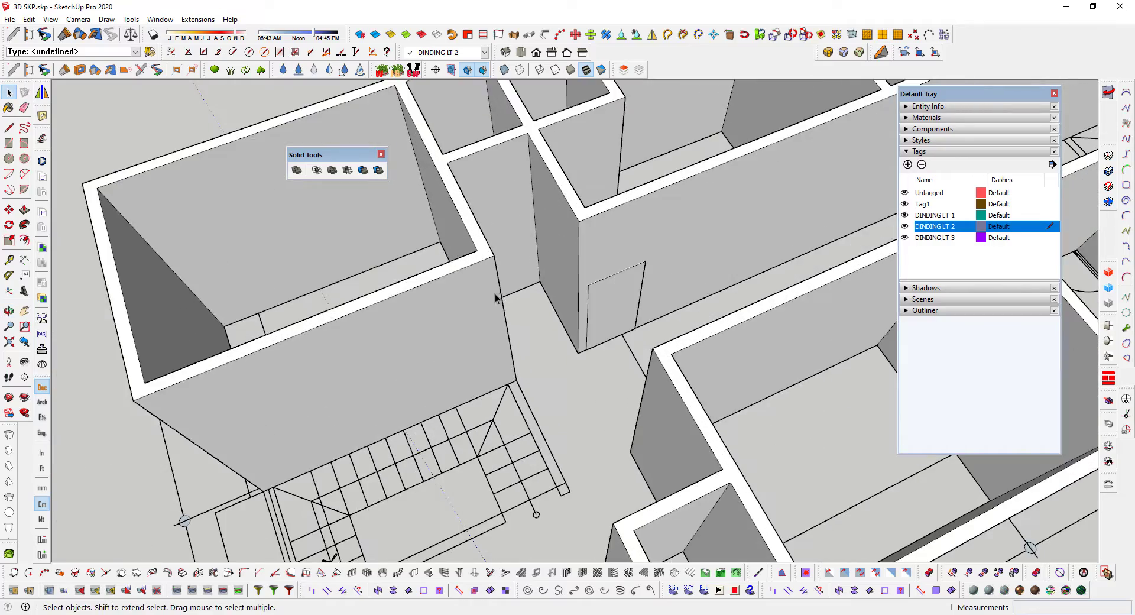
middle_click_drag(495, 298, 634, 236)
scroll(503, 321, "up", 3)
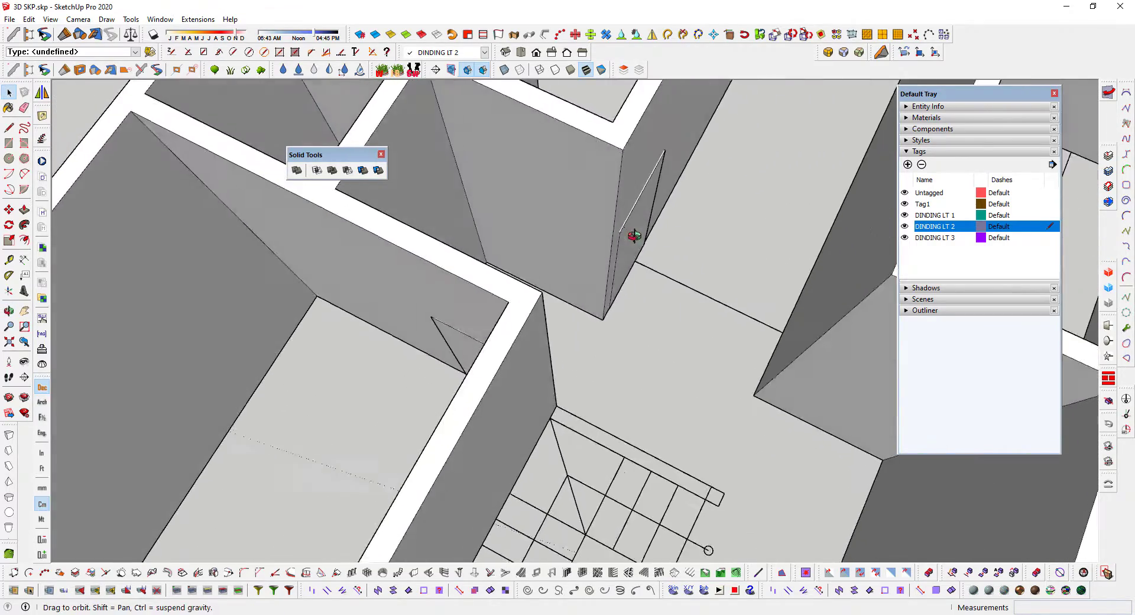
scroll(448, 346, "up", 7)
scroll(456, 330, "down", 5)
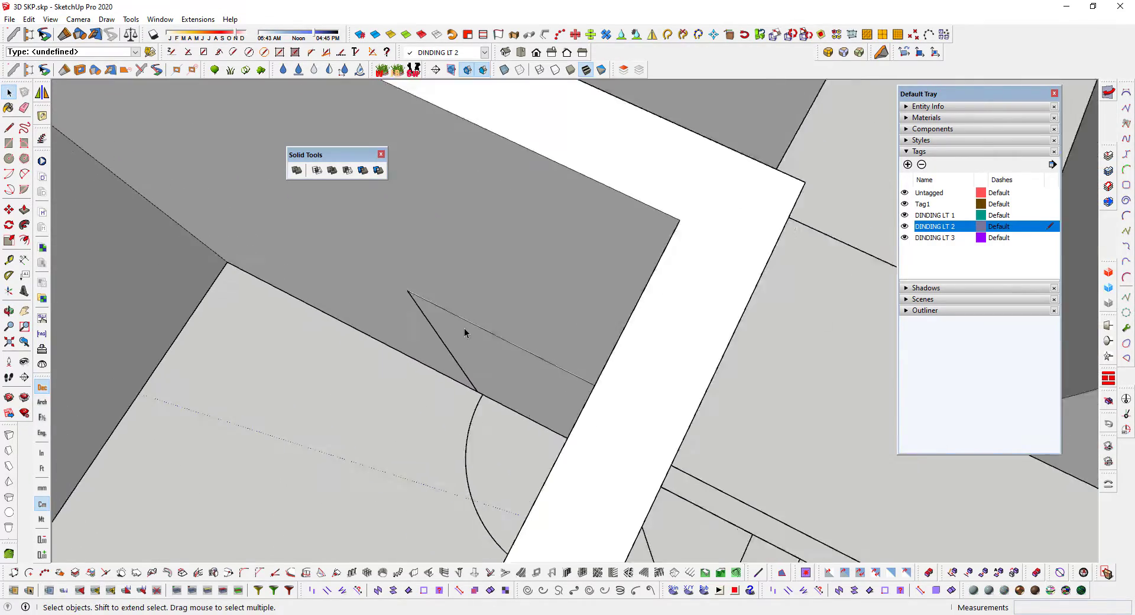
middle_click_drag(461, 329, 422, 312)
scroll(515, 278, "up", 3)
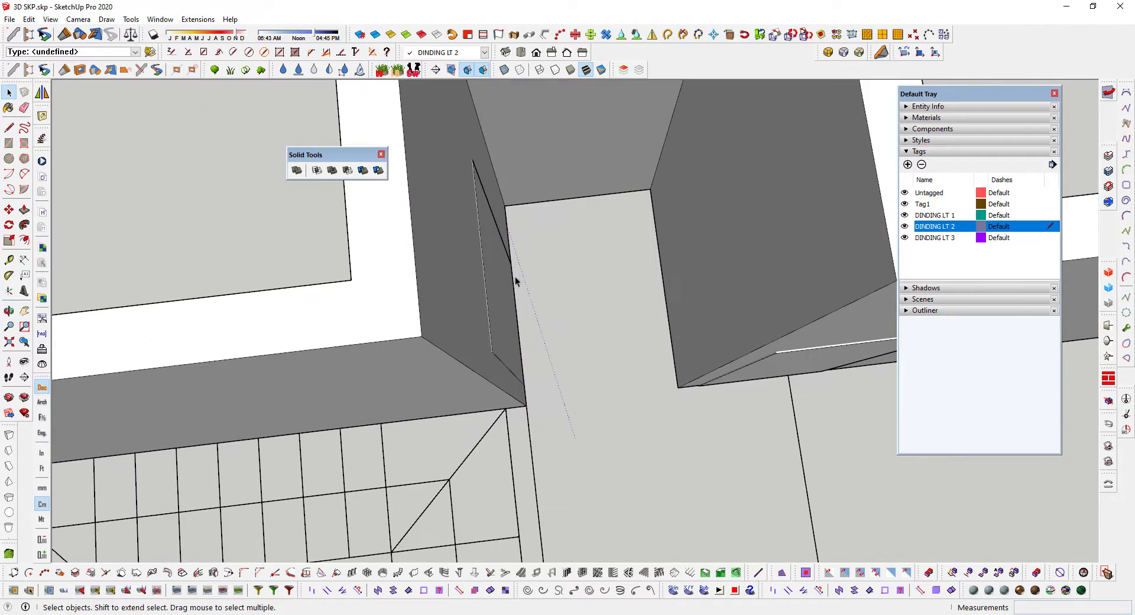
middle_click_drag(514, 278, 652, 229)
scroll(500, 297, "down", 3)
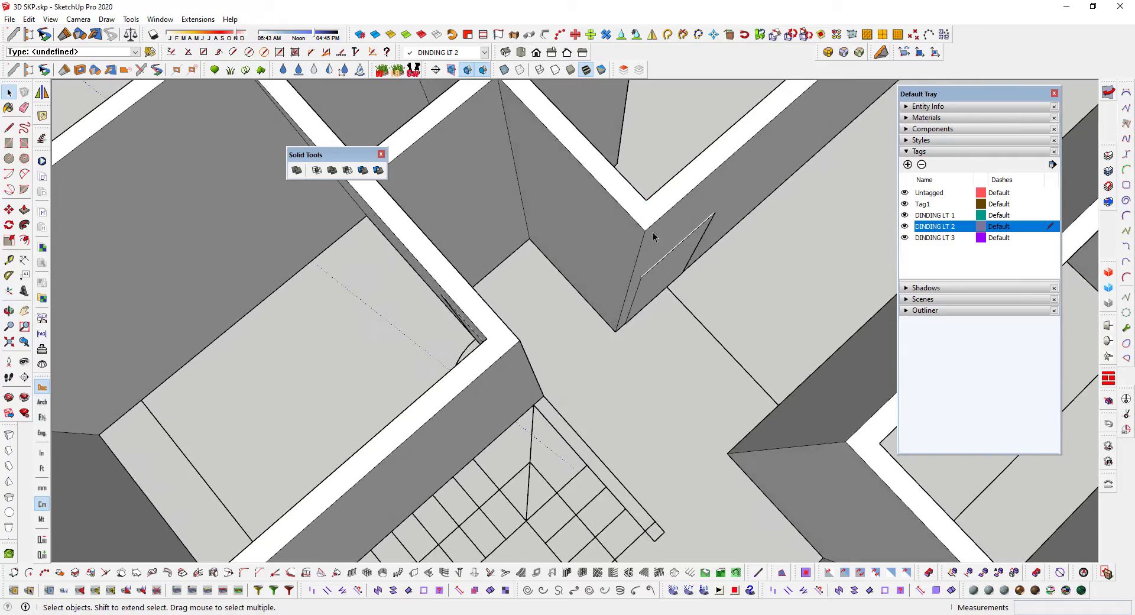
scroll(647, 262, "up", 2)
middle_click_drag(585, 284, 263, 351)
scroll(376, 302, "down", 3)
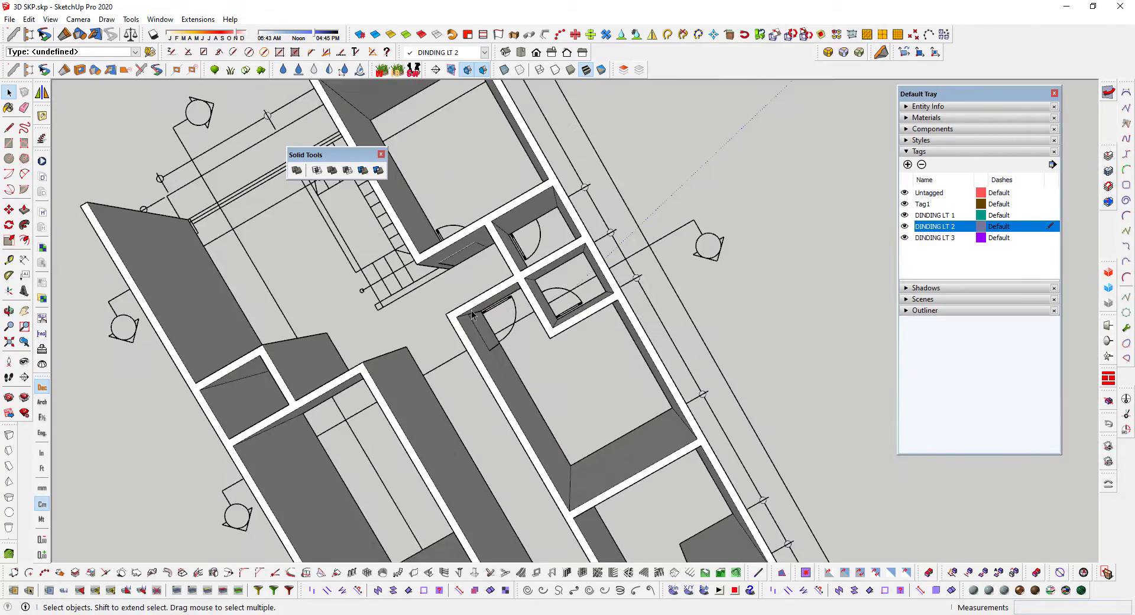
middle_click_drag(376, 303, 494, 259)
scroll(450, 305, "up", 4)
Open the door block component for editing and pull its corridor-side face 2 cm outward beyond the wall with Push/Pull.
scroll(483, 274, "up", 5)
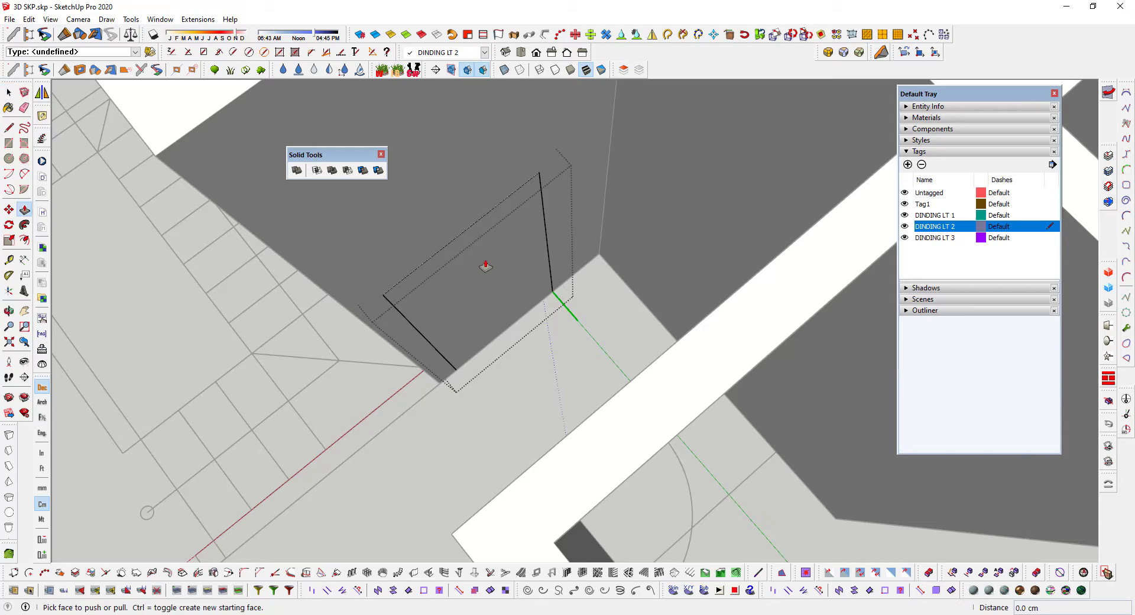
left_click_drag(486, 265, 499, 269)
scroll(567, 343, "down", 1)
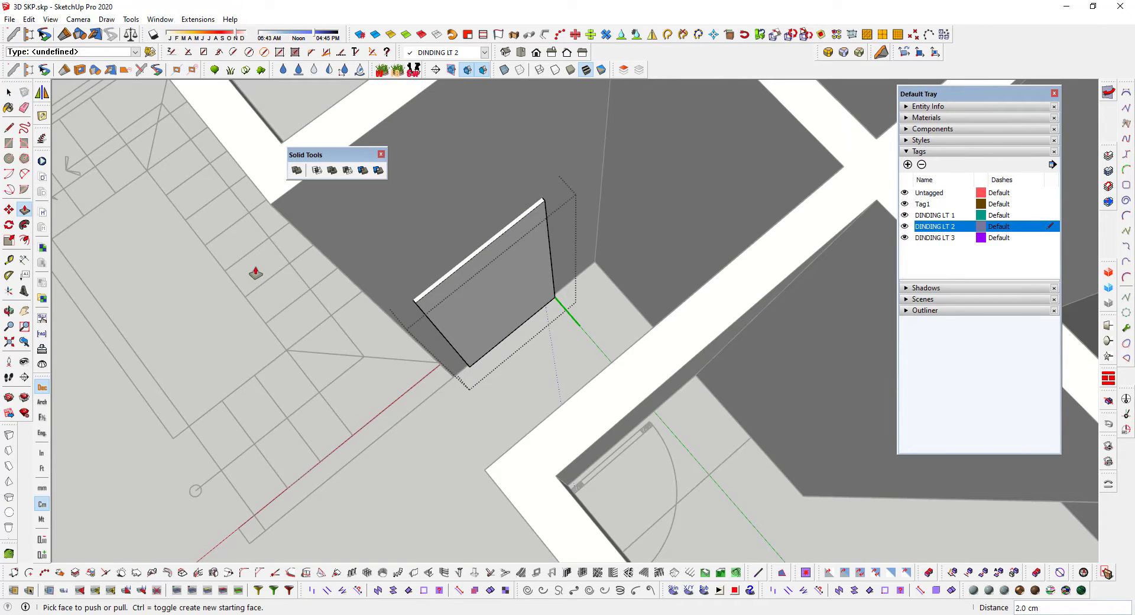
key("space")
Pull the door block component's room-side face outward so the block also protrudes inside the bedroom.
middle_click_drag(200, 319, 580, 451)
scroll(571, 452, "up", 3)
key("p")
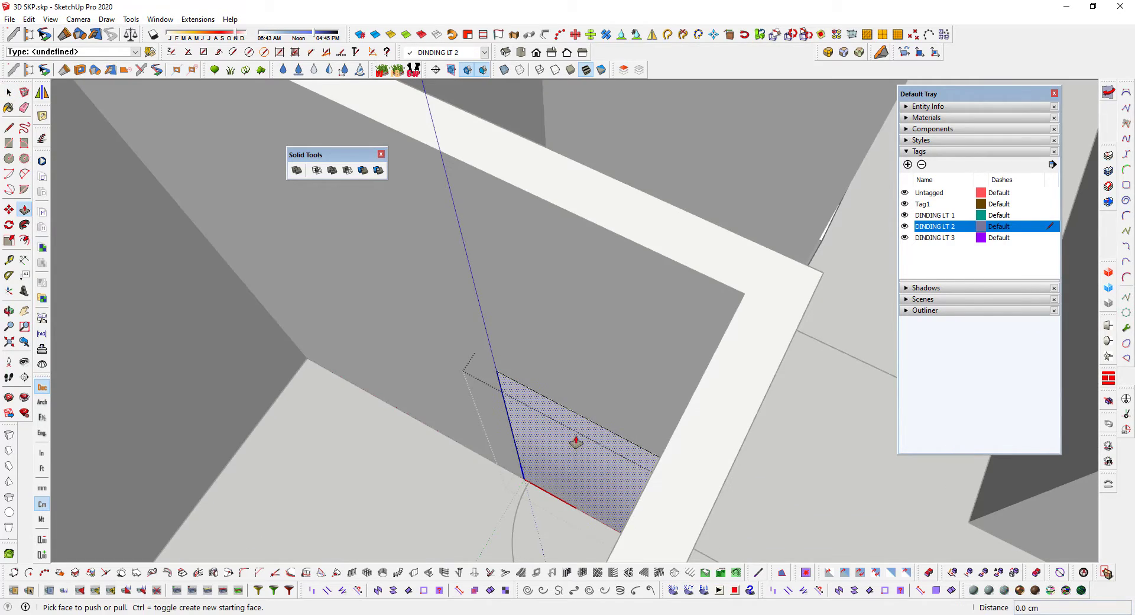
left_click_drag(576, 442, 525, 448)
scroll(525, 448, "down", 5)
key("space")
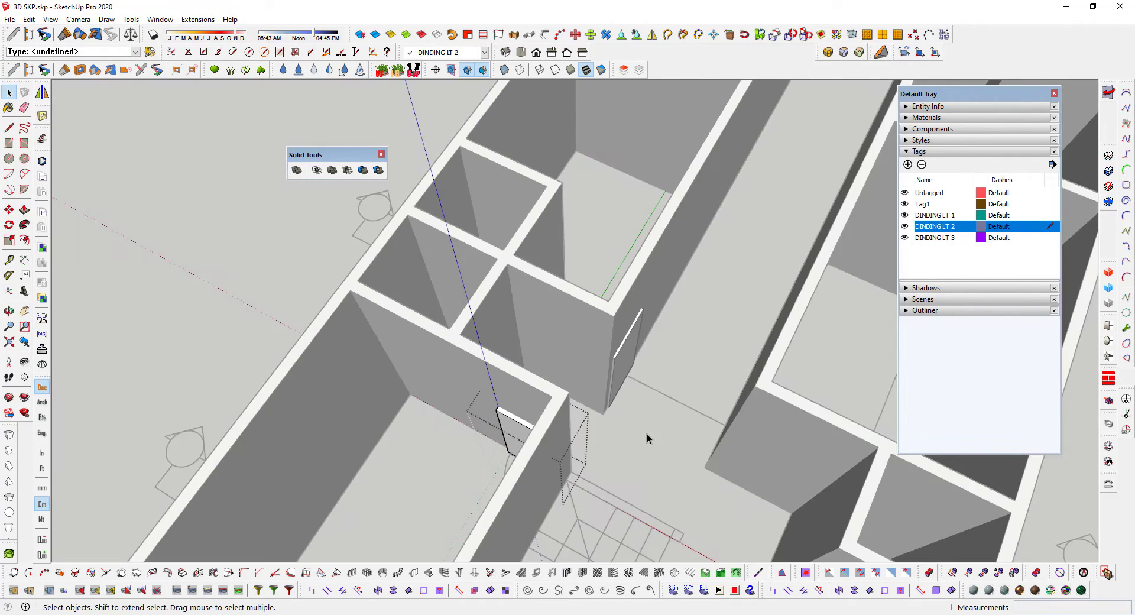
Subtract the door block beside the staircase from the second-floor walls using the Solid Tools Subtract operation.
middle_click_drag(647, 434, 433, 348)
scroll(433, 349, "up", 2)
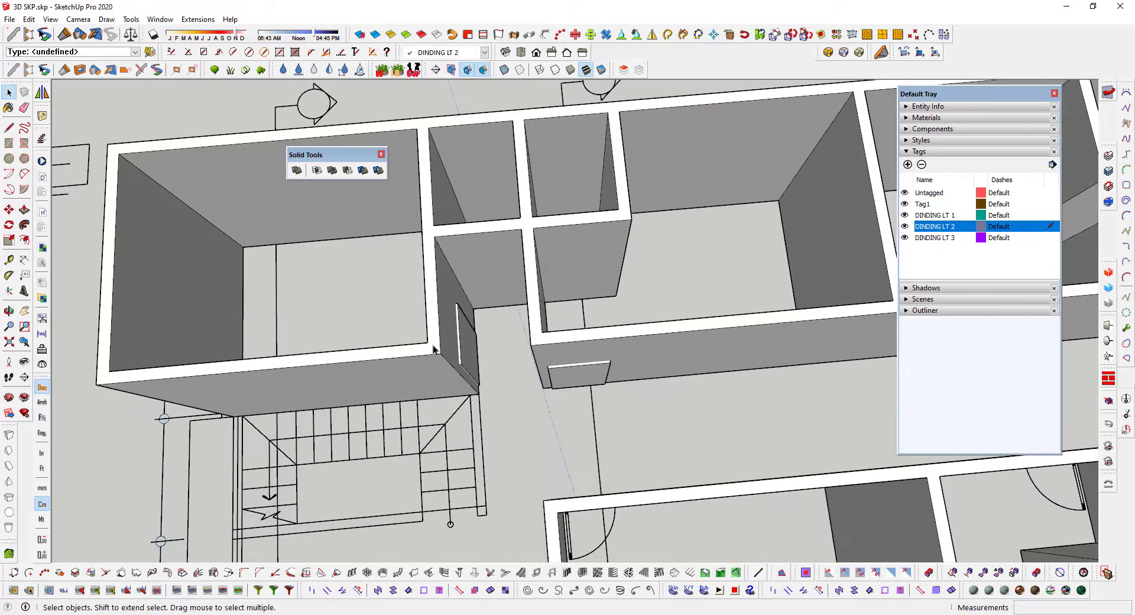
scroll(442, 322, "up", 2)
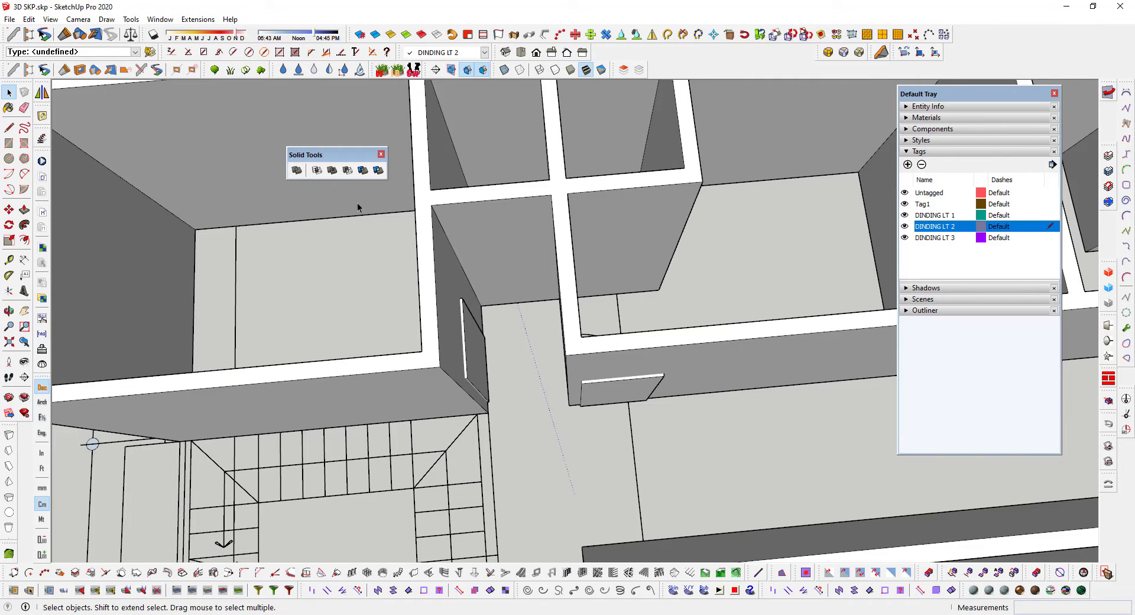
left_click(348, 172)
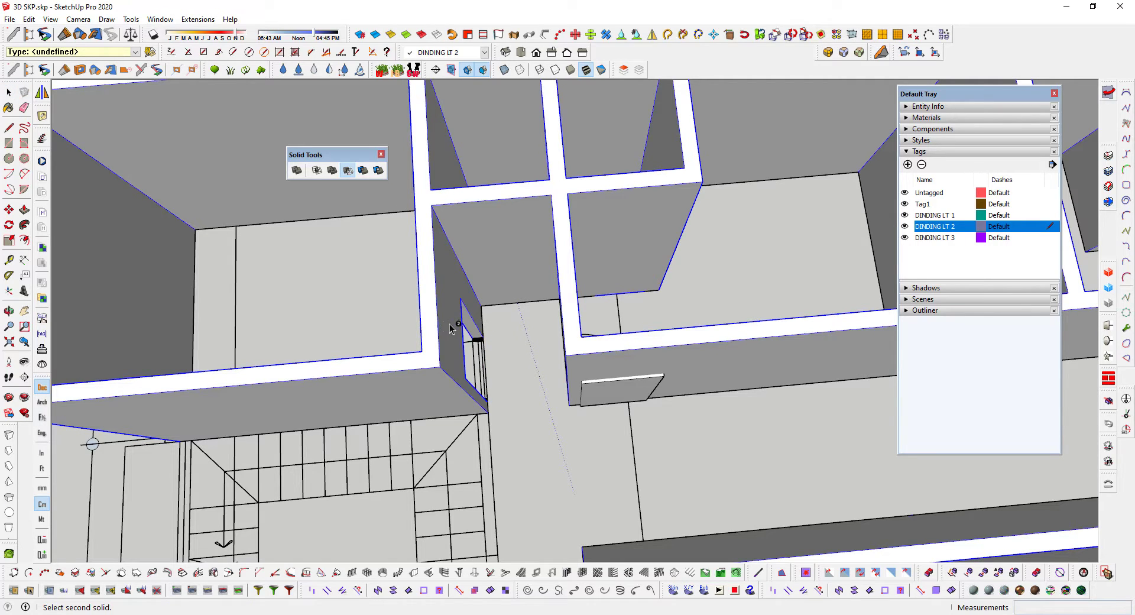
middle_click_drag(451, 328, 291, 218)
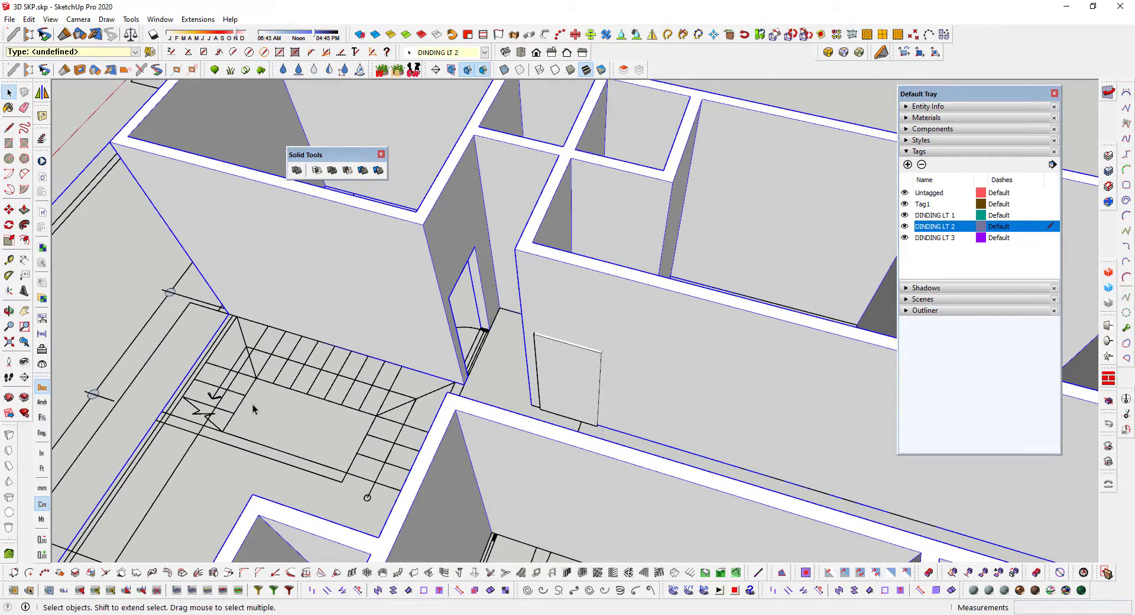
Subtract the rotated door block from the neighbouring bedroom's corridor wall with the Solid Tools Subtract operation.
middle_click_drag(454, 369, 593, 373)
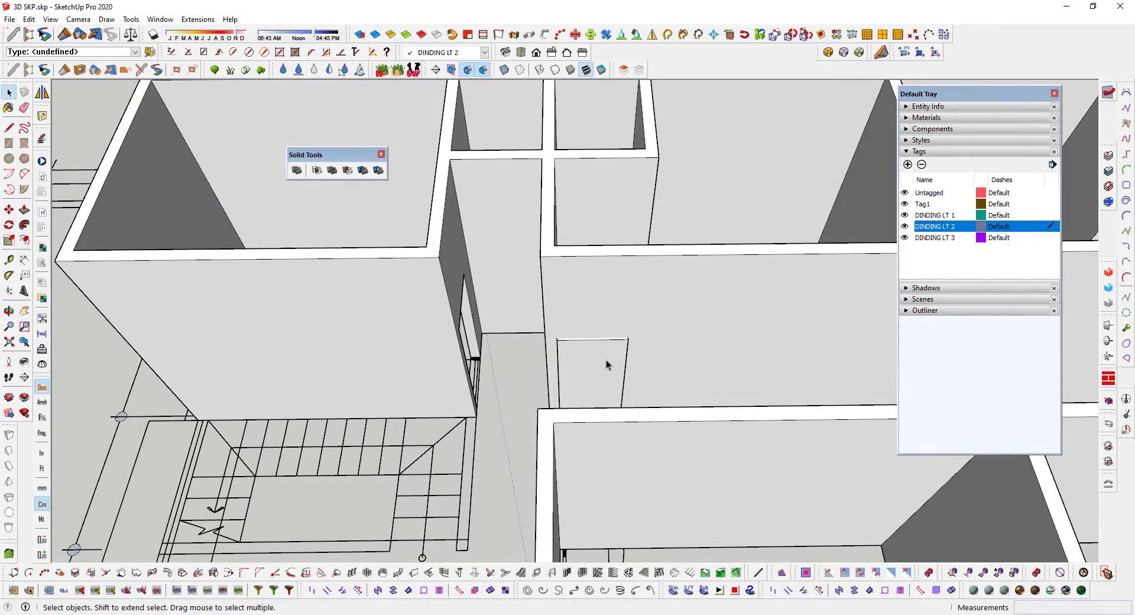
left_click(348, 171)
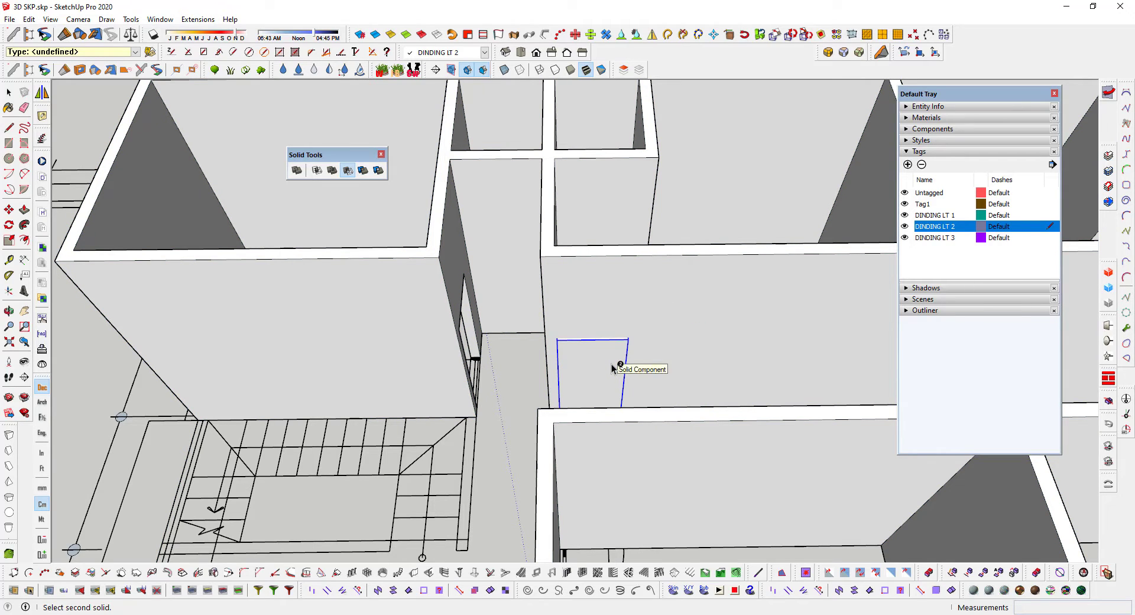
left_click(683, 312)
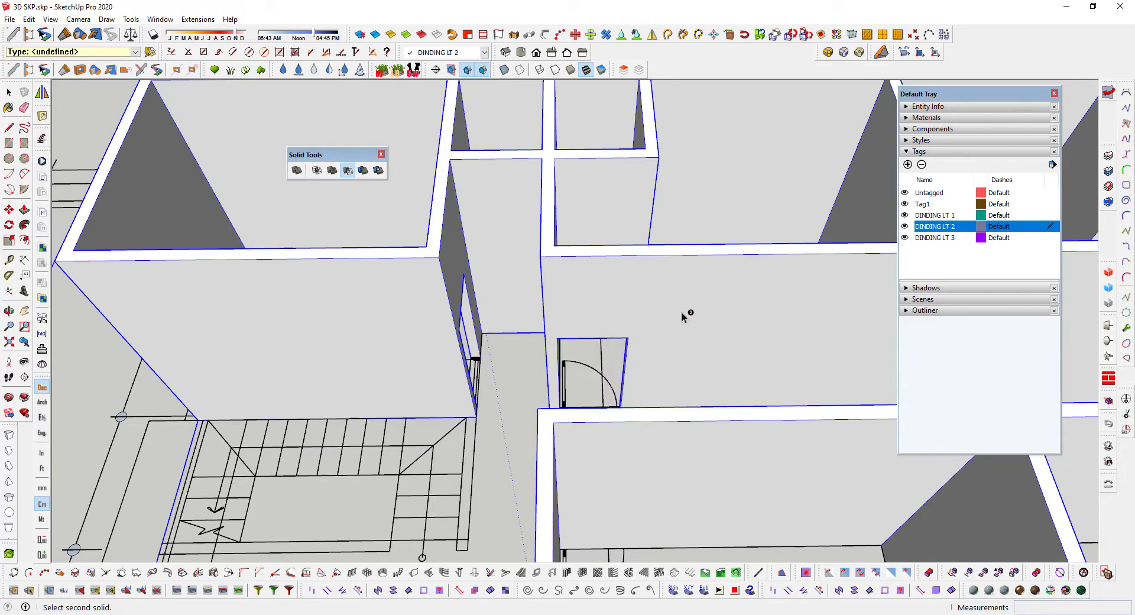
Hide the second-floor wall group to expose the floor plan beneath.
scroll(674, 305, "down", 2)
middle_click_drag(555, 388, 653, 469)
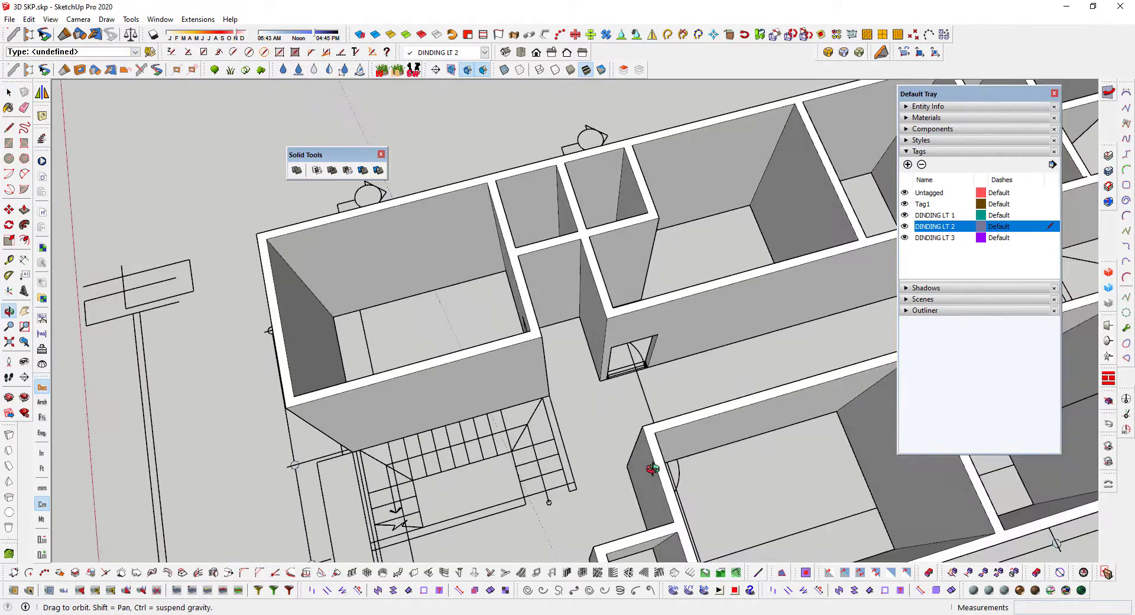
scroll(658, 414, "up", 2)
scroll(650, 382, "down", 3)
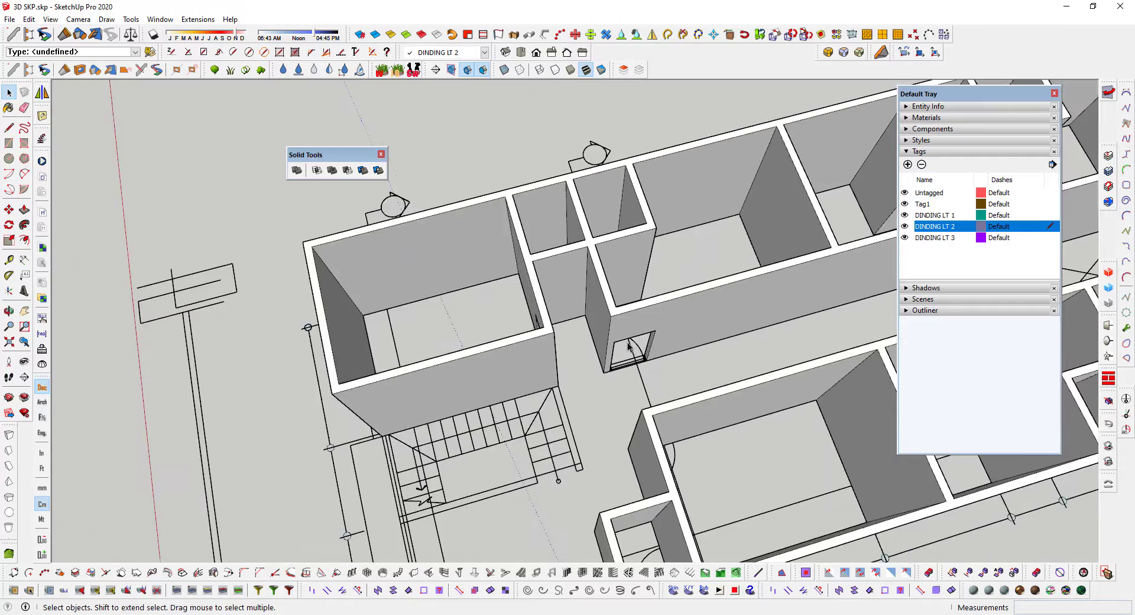
middle_click_drag(633, 354, 483, 309)
scroll(494, 301, "up", 3)
left_click(537, 283)
right_click(537, 284)
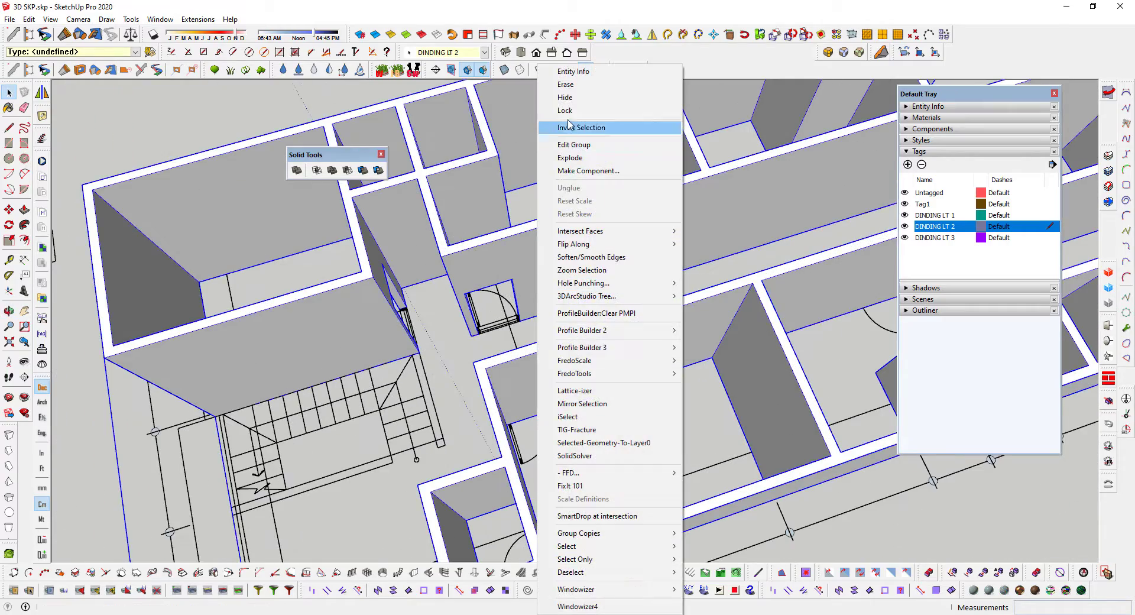
left_click(553, 96)
Draw a 15 by 89 cm rectangle over the door opening of the bedroom across the corridor, between its outer frame corners.
scroll(535, 423, "up", 3)
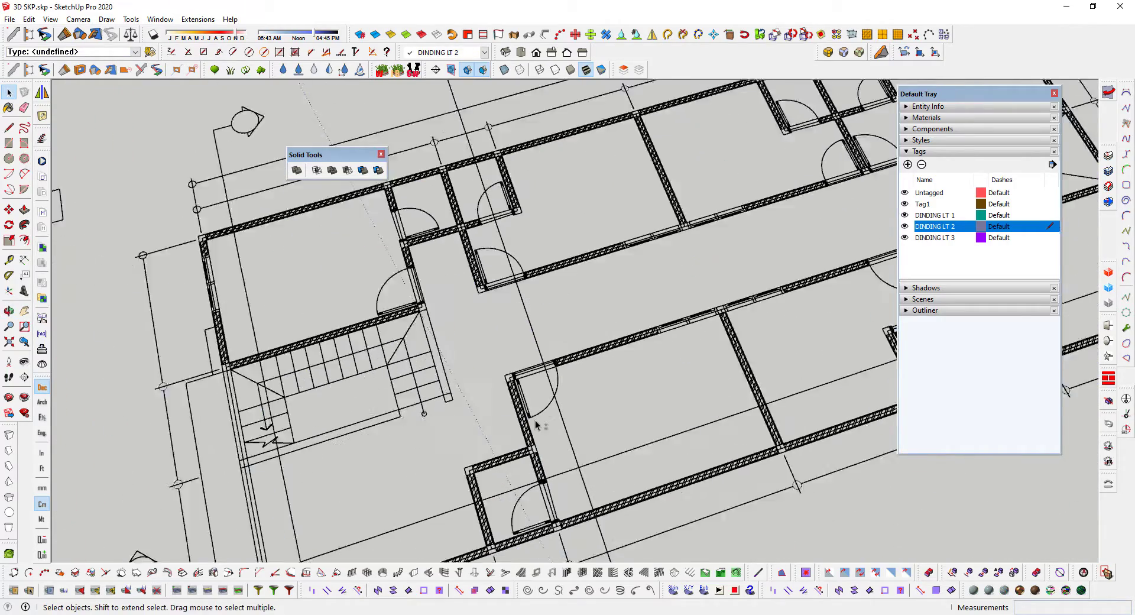
key("r")
scroll(502, 310, "up", 3)
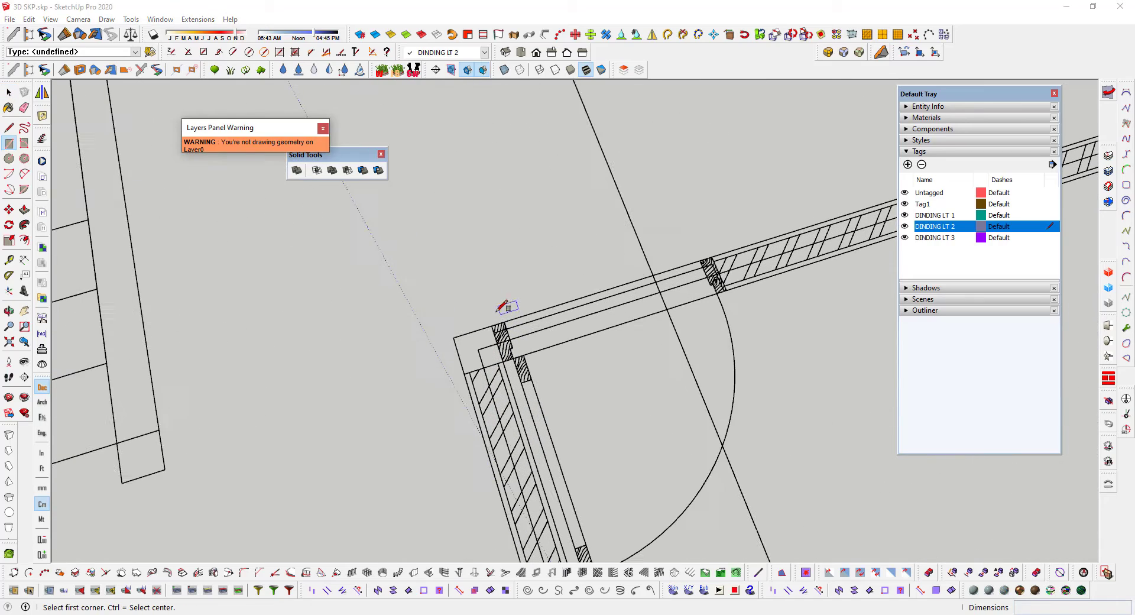
left_click(491, 325)
scroll(726, 290, "up", 3)
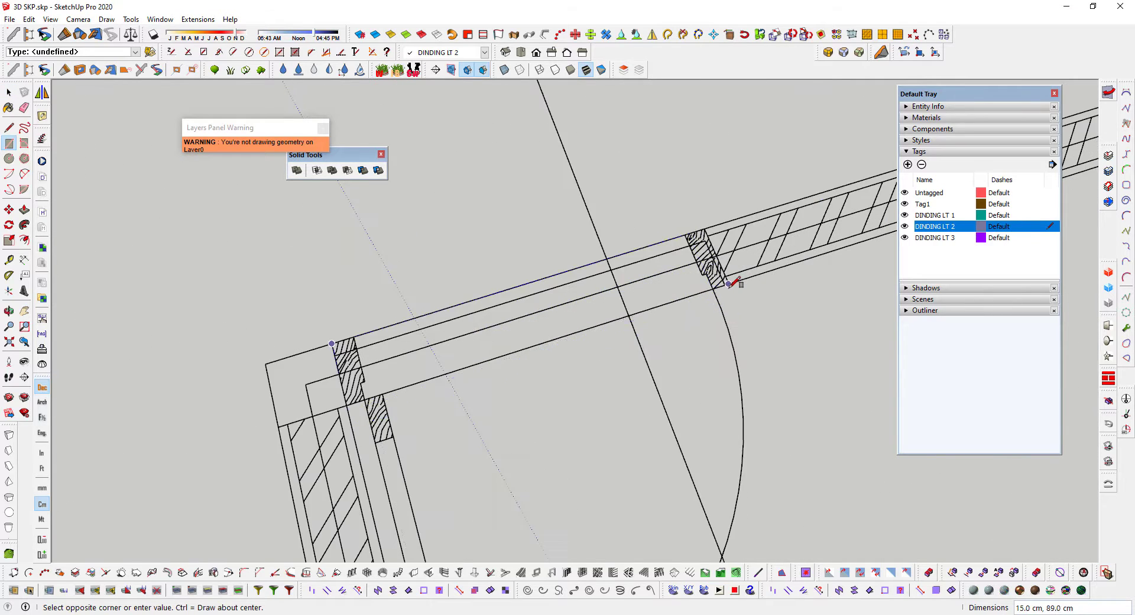
scroll(670, 296, "down", 4)
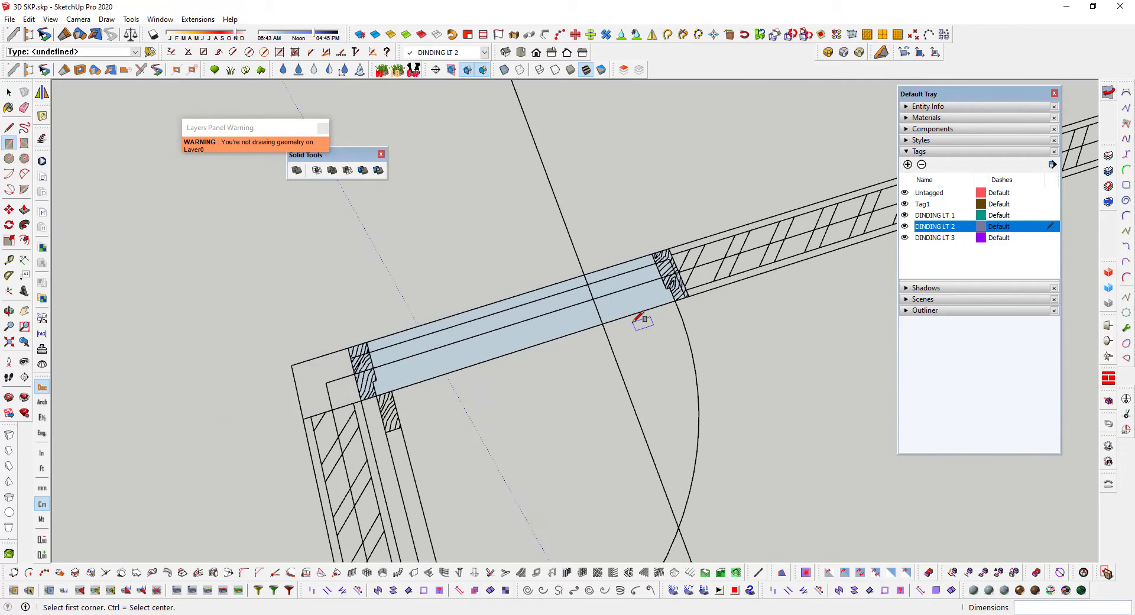
Extrude the new door-opening rectangle upward by 215 cm with Push/Pull.
key("p")
left_click(633, 304)
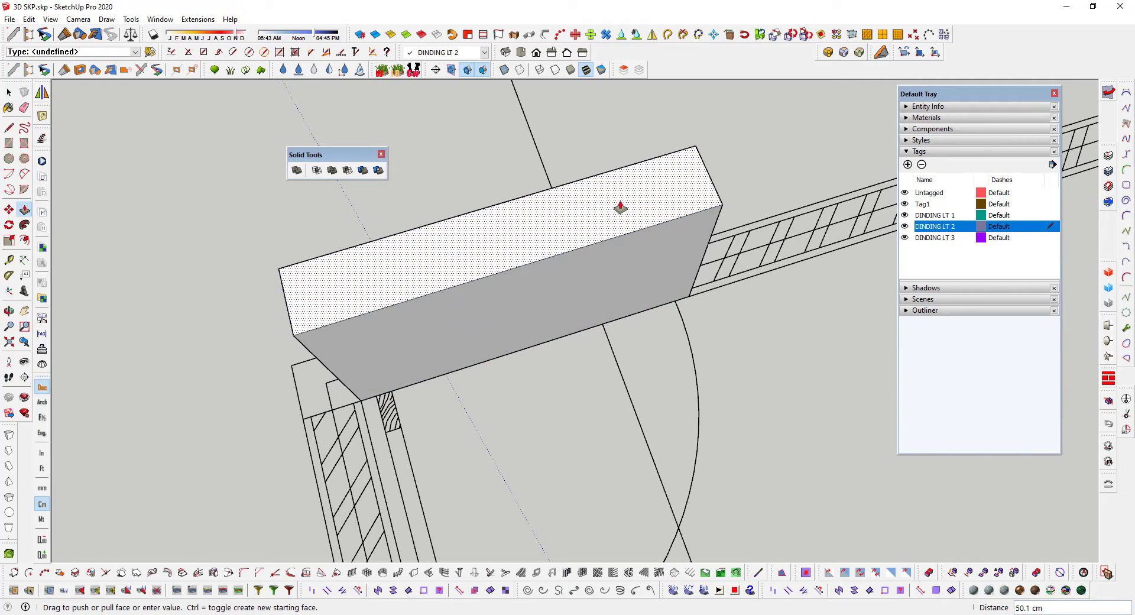
key("Return")
scroll(621, 213, "down", 6)
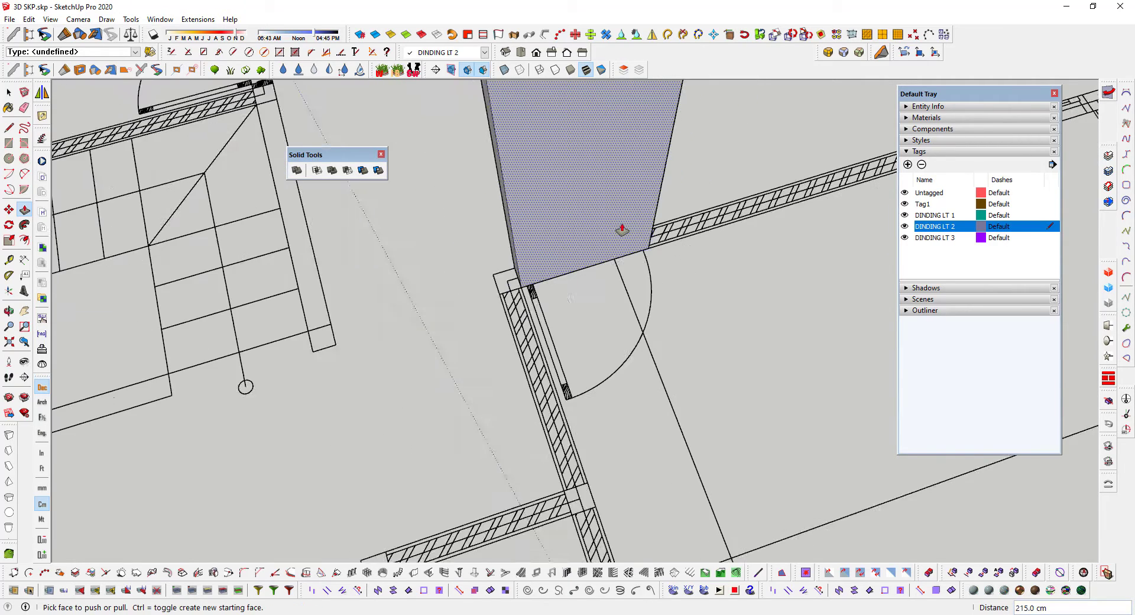
Undo the accidental thickening of the 215 cm door block and turn the whole block into a component.
left_click(613, 196)
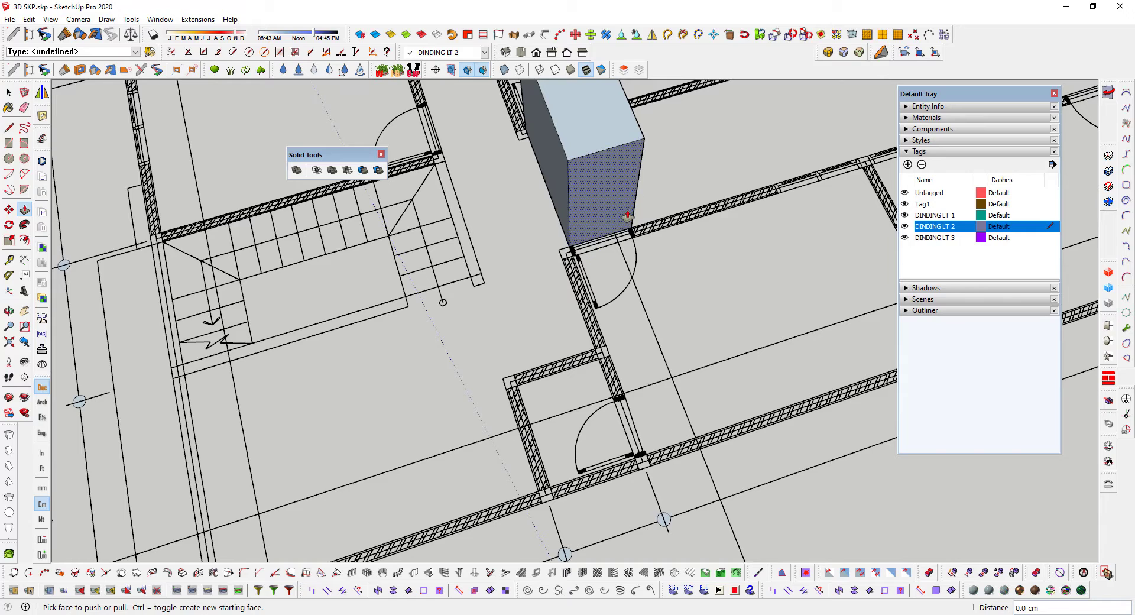
key("ctrl+z")
triple_click(611, 197)
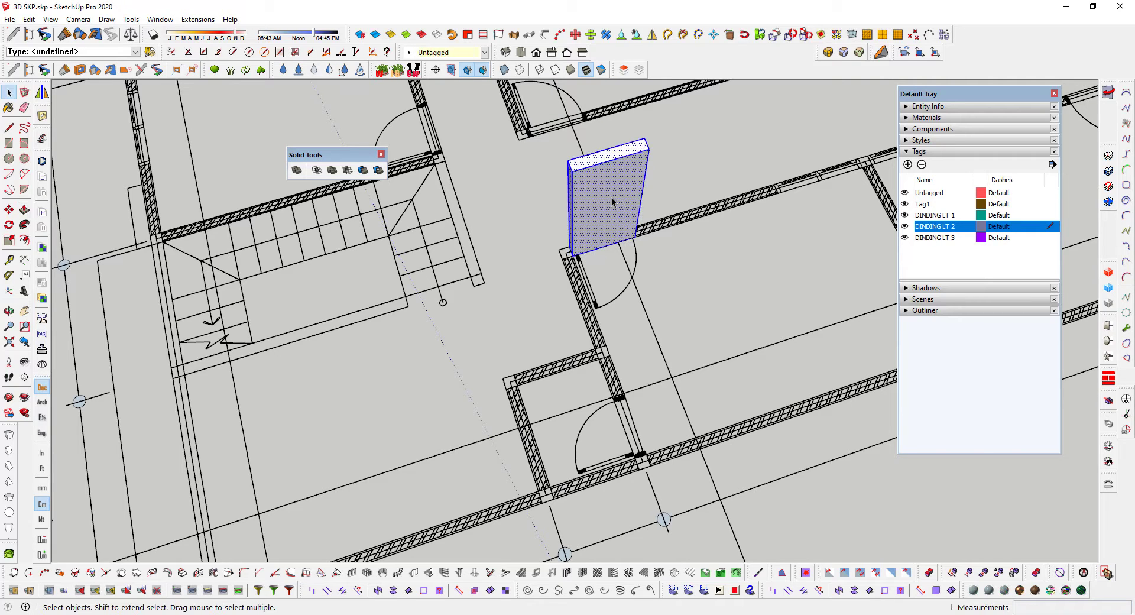
right_click(611, 201)
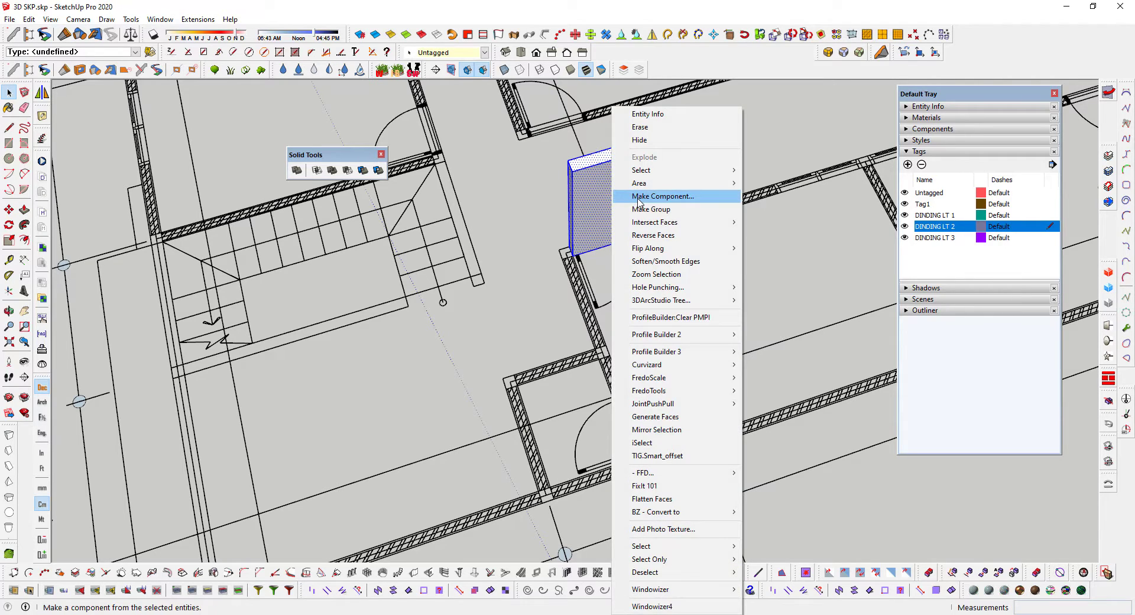
left_click(638, 197)
left_click(582, 436)
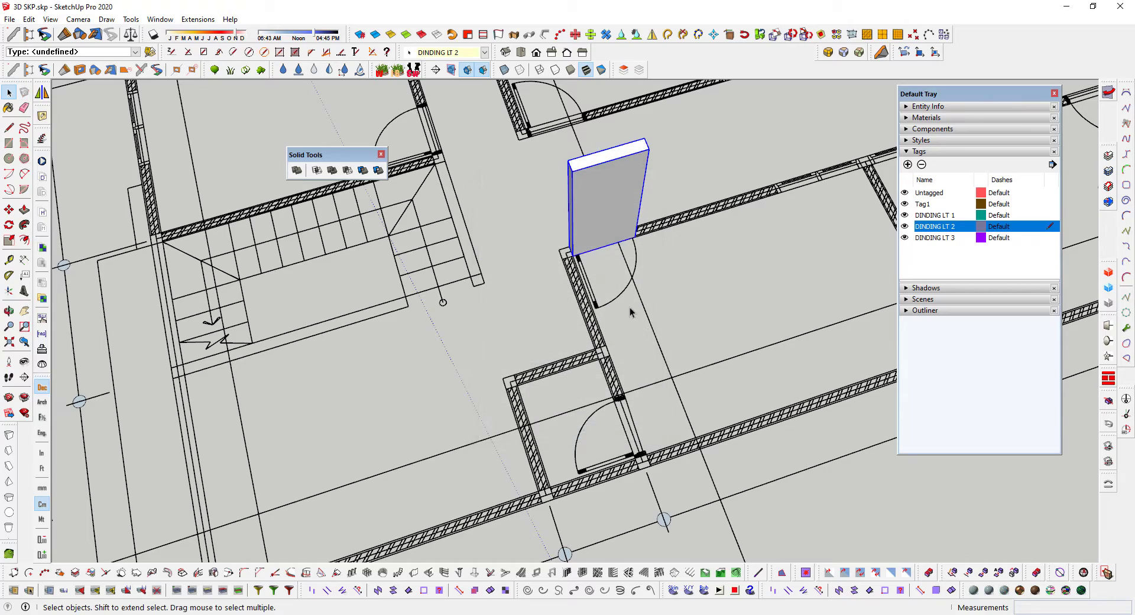
Copy the door component 770 cm along the corridor wall to the door opening at the far end, aligned with the outer wall line.
scroll(641, 260, "up", 2)
key("m")
scroll(641, 260, "up", 4)
scroll(634, 242, "up", 2)
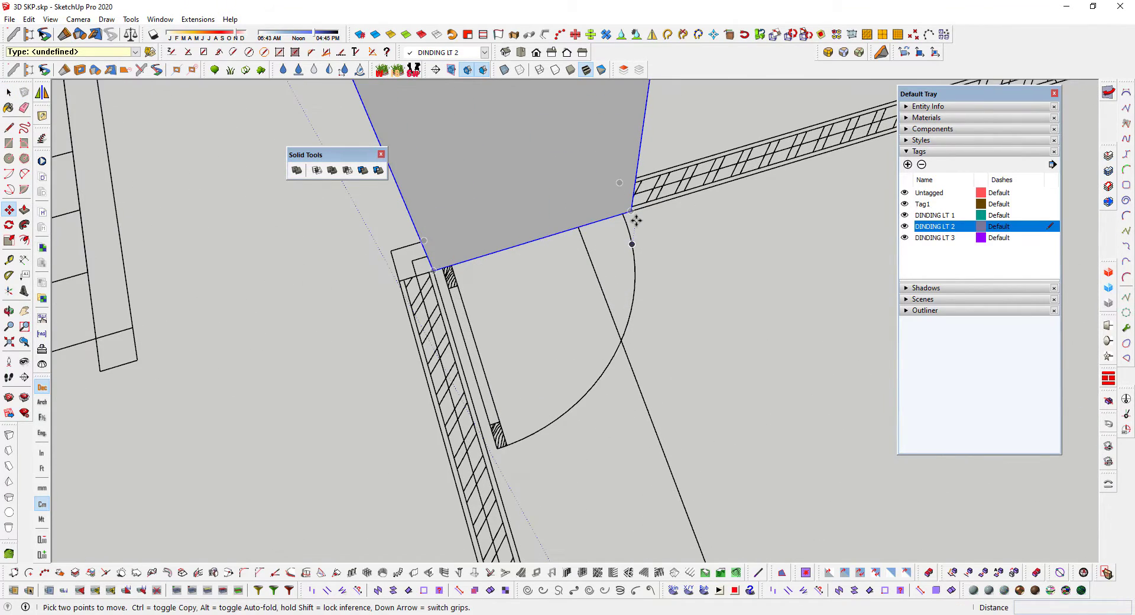
scroll(563, 246, "down", 6)
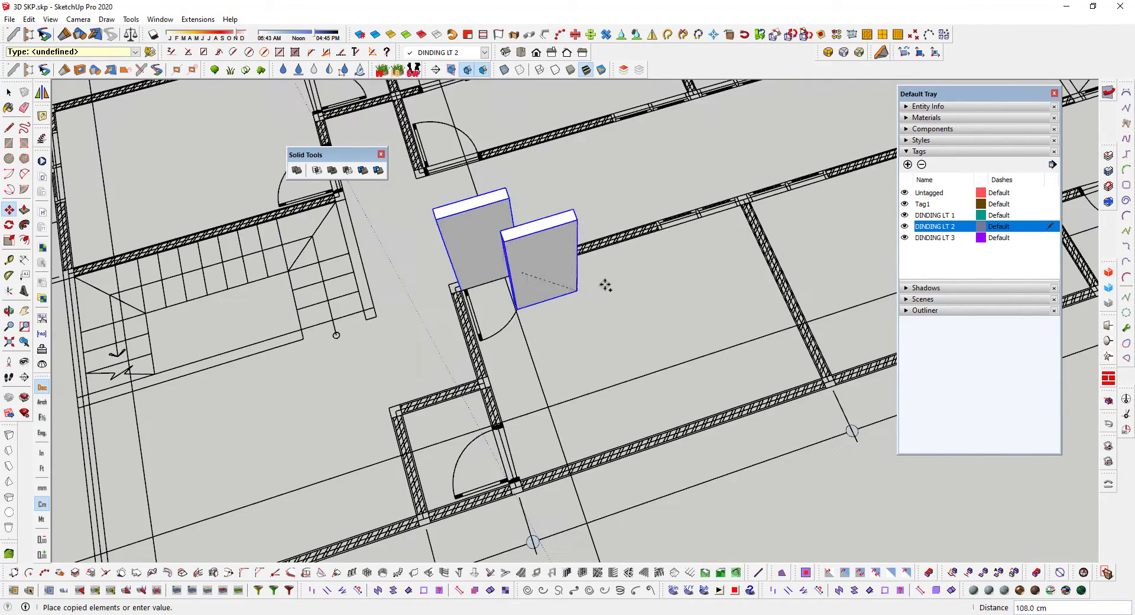
middle_click_drag(603, 283, 335, 444, "shift")
left_click(268, 426)
key("ctrl")
scroll(733, 272, "up", 6)
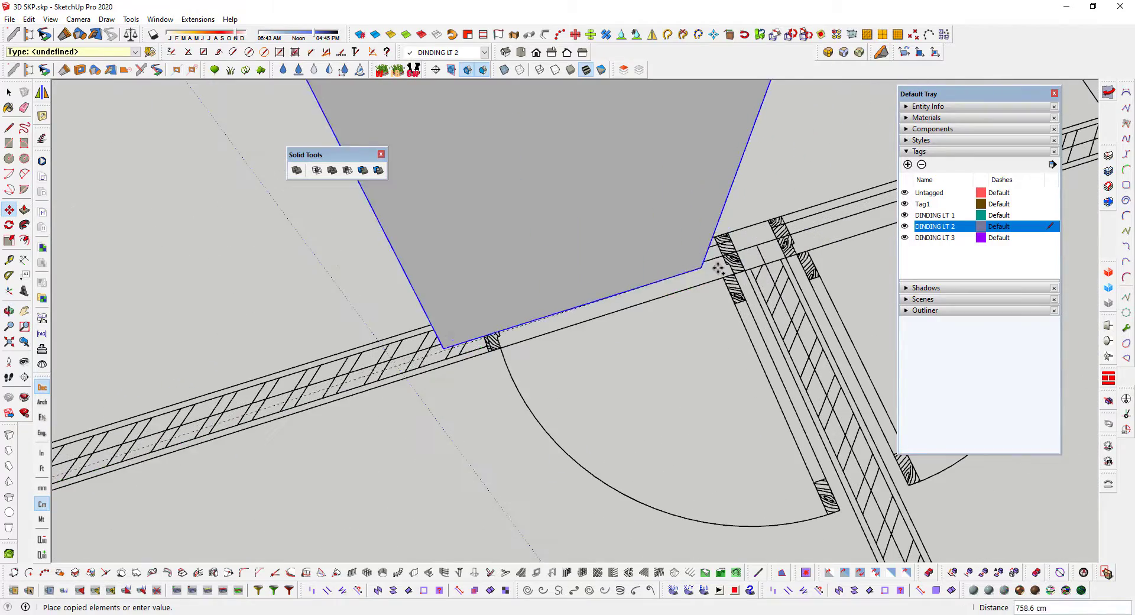
left_click(745, 271)
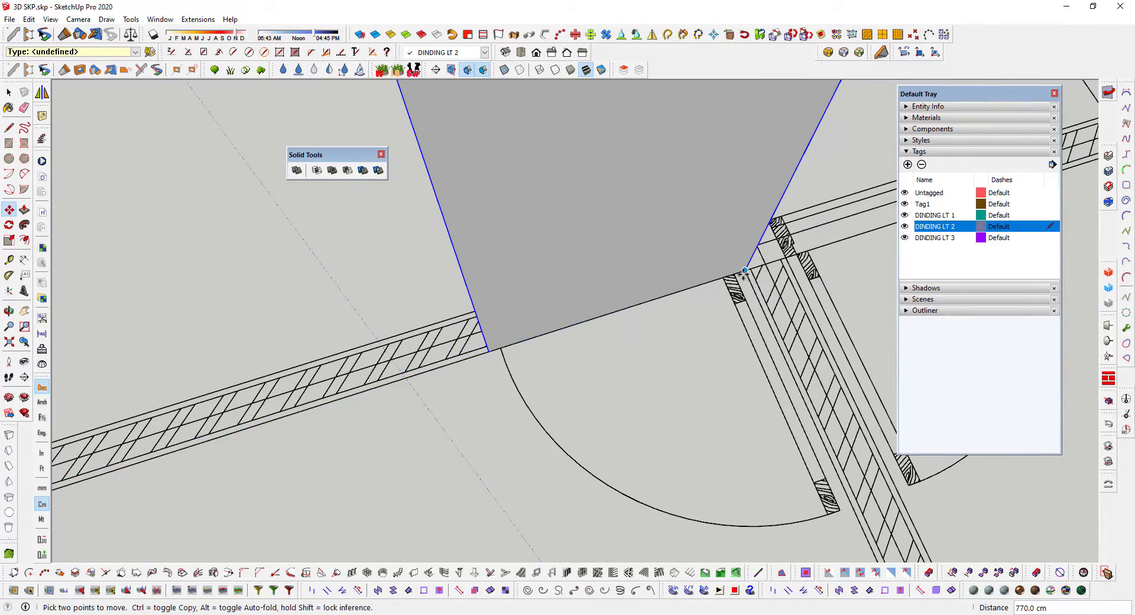
Copy the door component onto the adjacent bedroom's door opening on the other side of the partition wall.
left_click(745, 272)
key("ctrl")
scroll(526, 290, "down", 6)
scroll(760, 237, "up", 7)
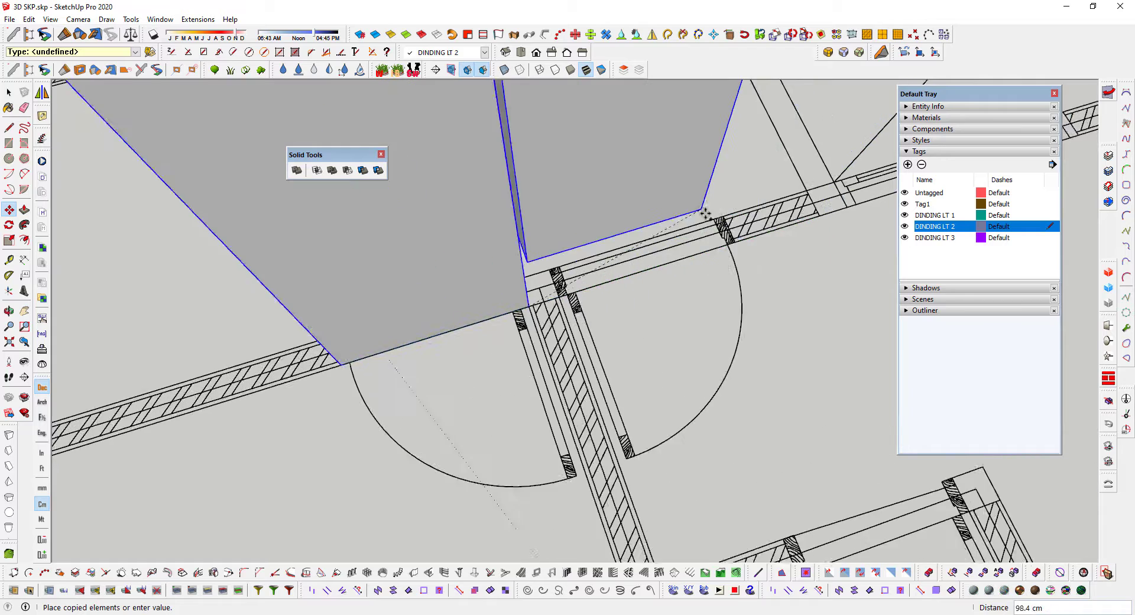
scroll(733, 249, "up", 5)
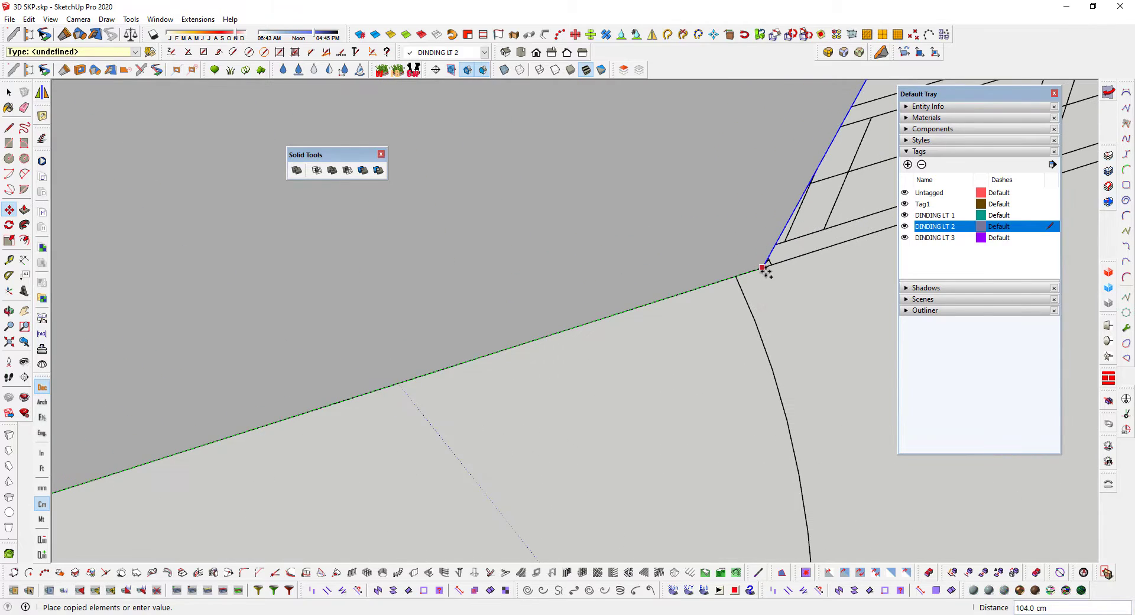
left_click(772, 264)
Copy the door component 200 cm across the corridor onto the facing bedroom's door opening.
scroll(676, 370, "down", 8)
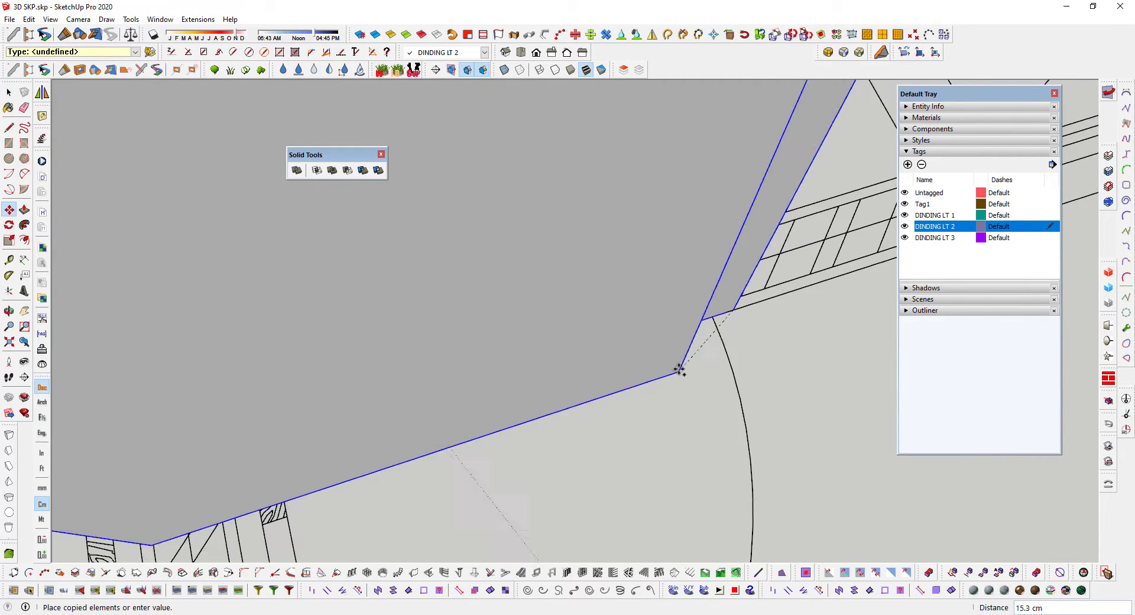
middle_click_drag(829, 274, 629, 388)
scroll(610, 397, "up", 8)
scroll(611, 398, "up", 6)
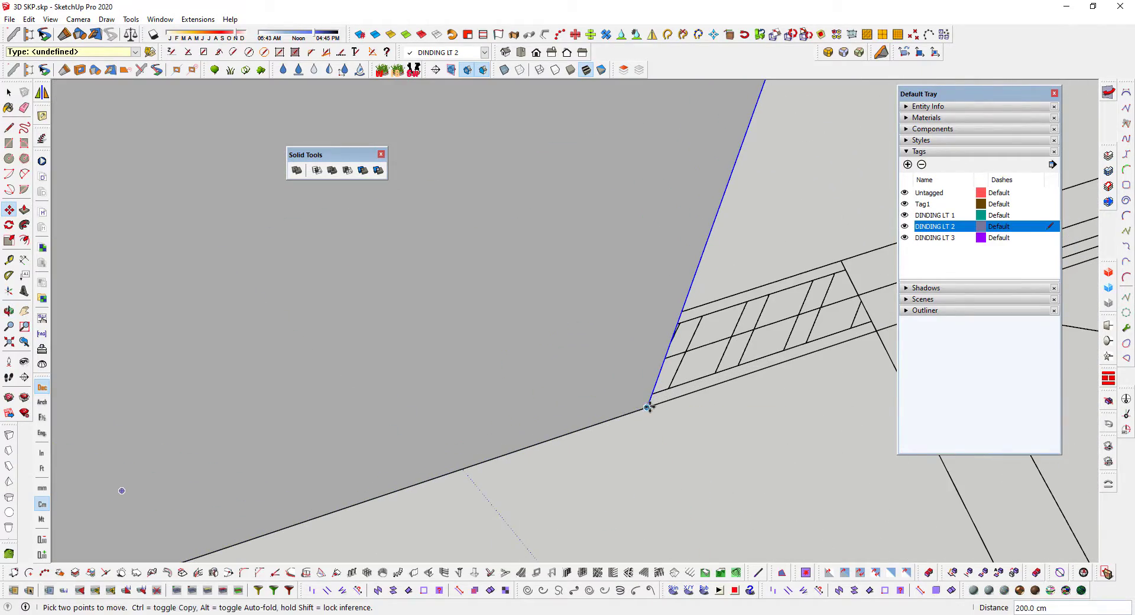
Copy the door component 105 cm along the opposite corridor wall onto the neighbouring door opening.
scroll(649, 408, "down", 10)
scroll(603, 411, "up", 8)
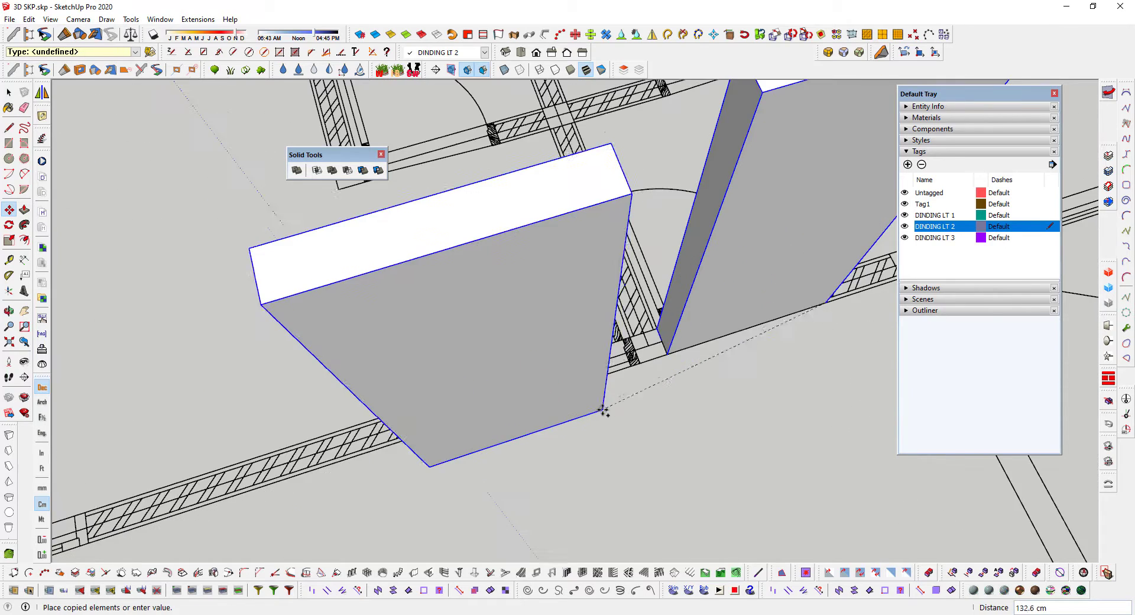
scroll(634, 347, "up", 8)
left_click(665, 343)
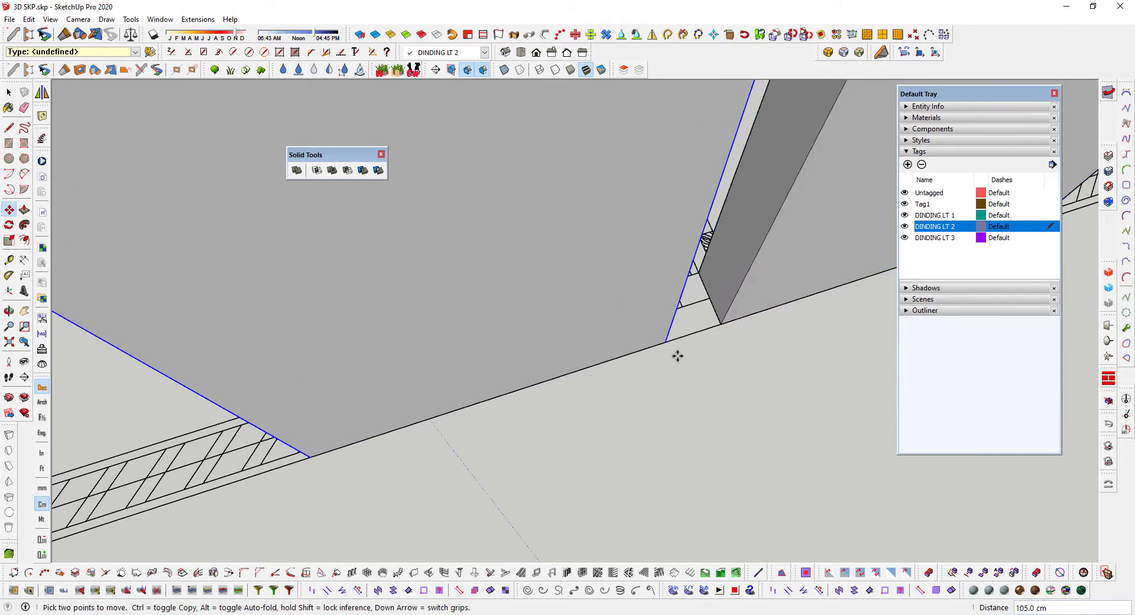
left_click(667, 342)
scroll(755, 317, "down", 10)
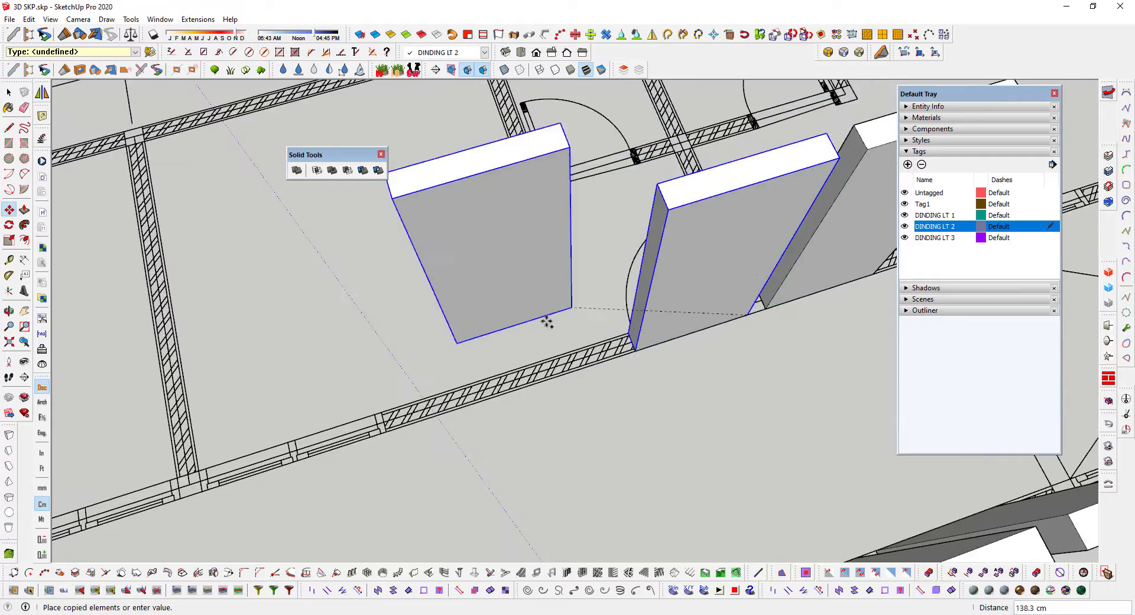
scroll(550, 344, "down", 6)
scroll(496, 355, "down", 6)
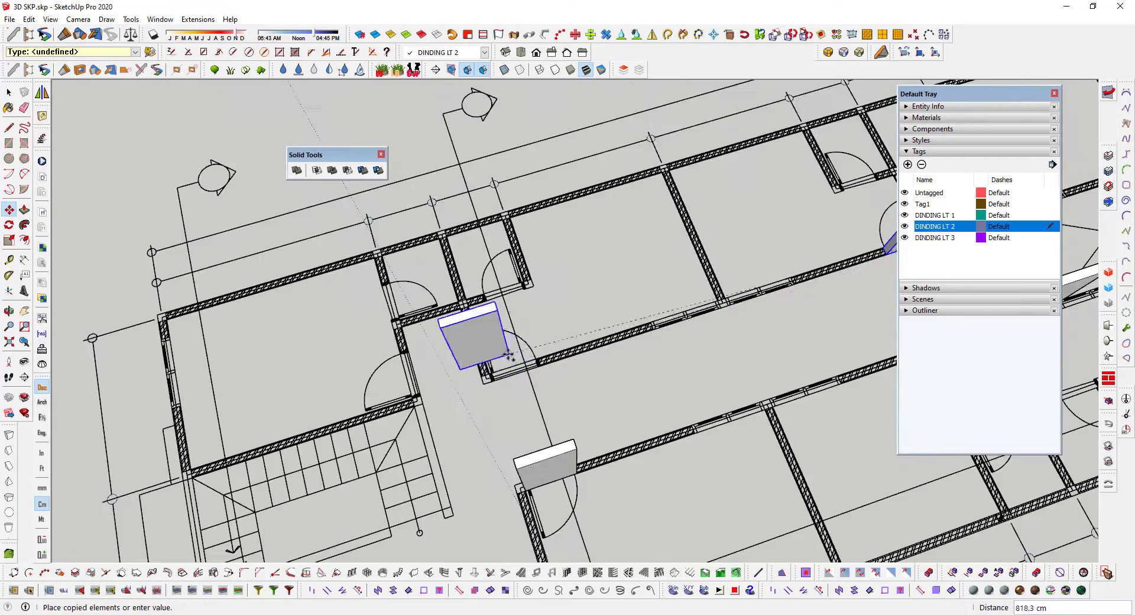
middle_click_drag(566, 385, 536, 290, "shift")
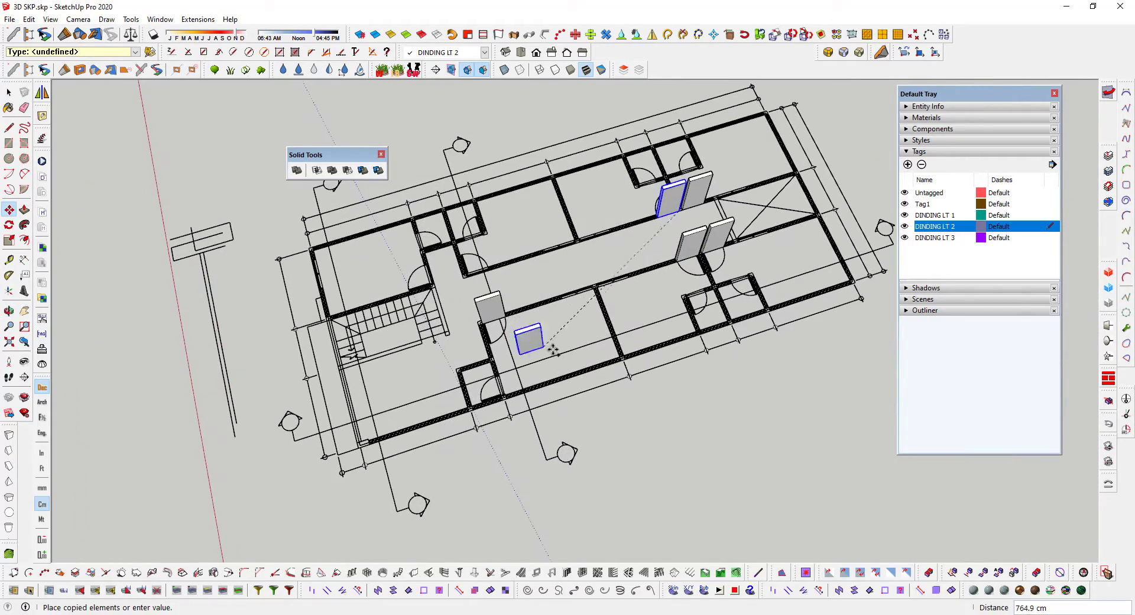
key("space")
Draw an 80 by 15 cm rectangle over the door opening of the bathroom beside the stair-side bedroom, between its outer frame corners.
scroll(459, 226, "up", 7)
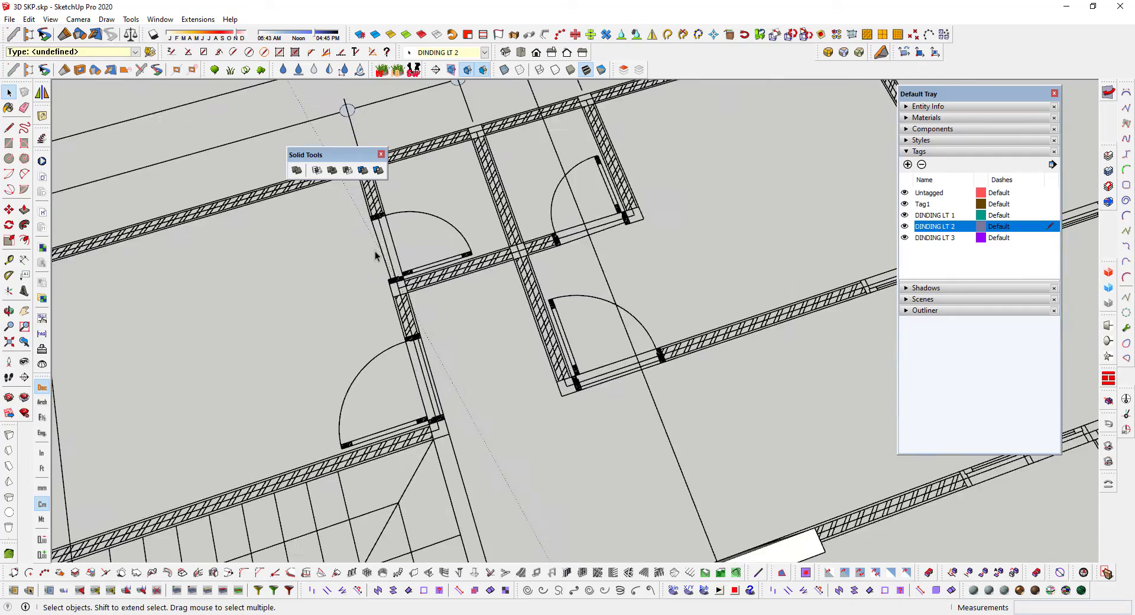
middle_click_drag(393, 251, 467, 335, "shift")
scroll(394, 288, "up", 2)
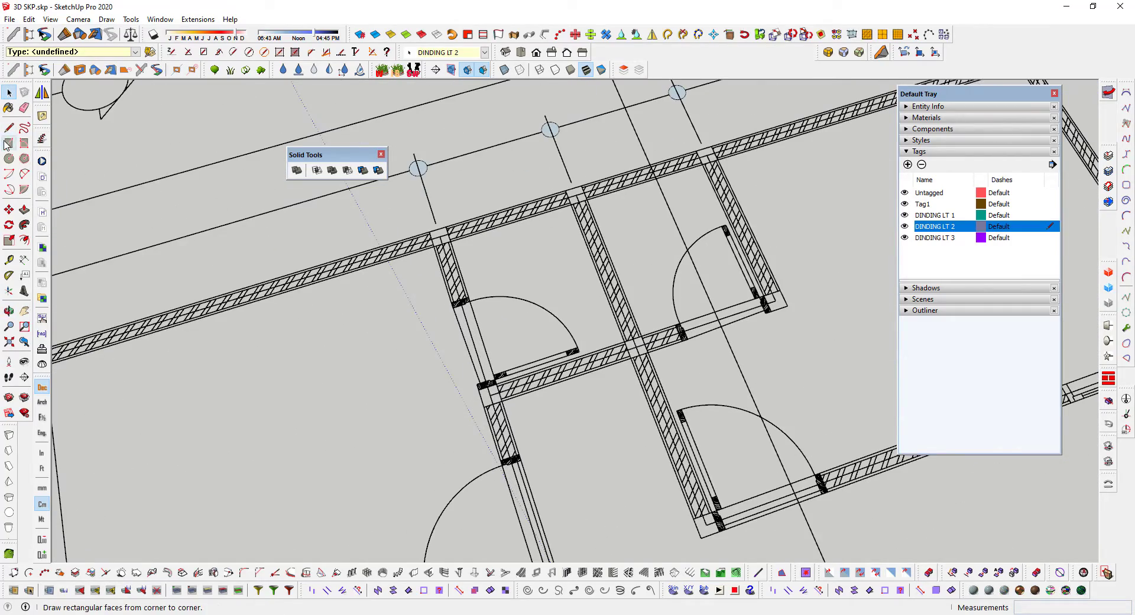
left_click(8, 143)
scroll(438, 299, "up", 5)
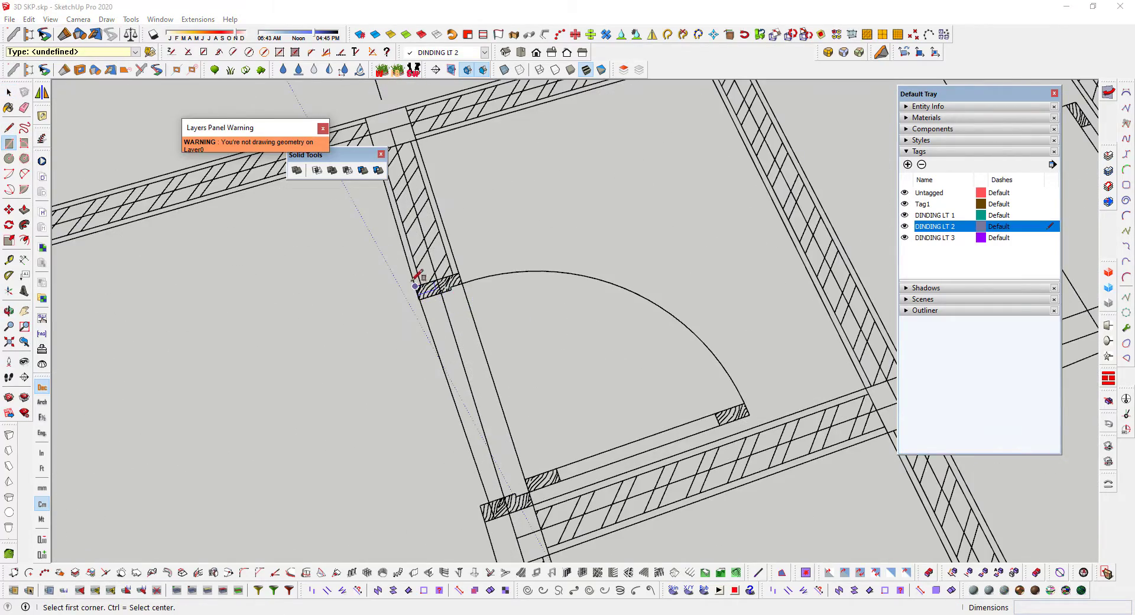
scroll(415, 284, "up", 10)
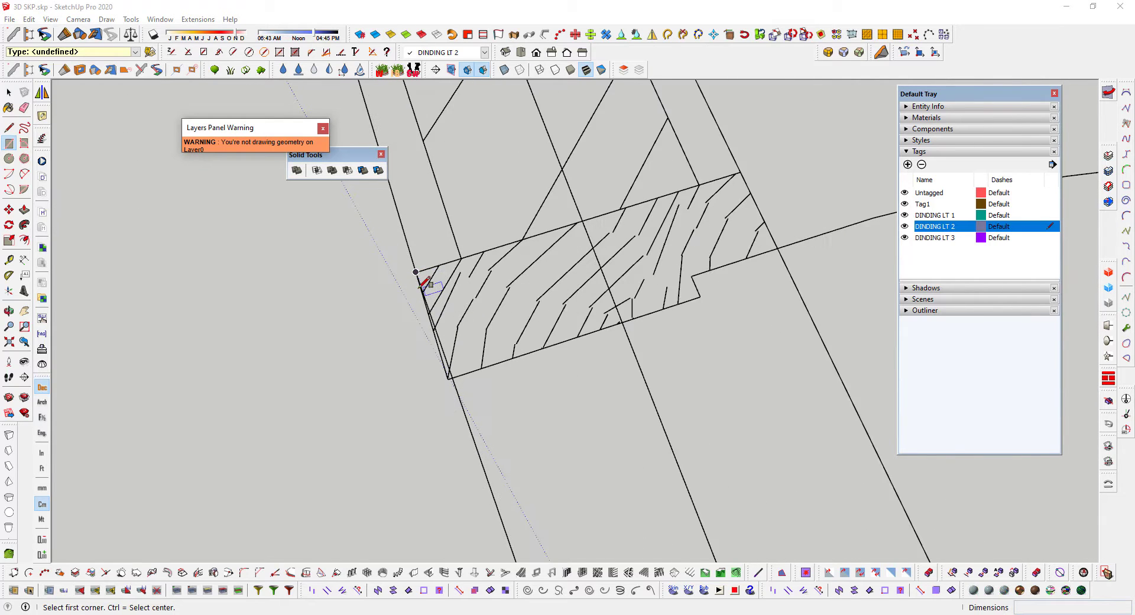
scroll(419, 278, "up", 3)
left_click(414, 262)
scroll(414, 242, "down", 6)
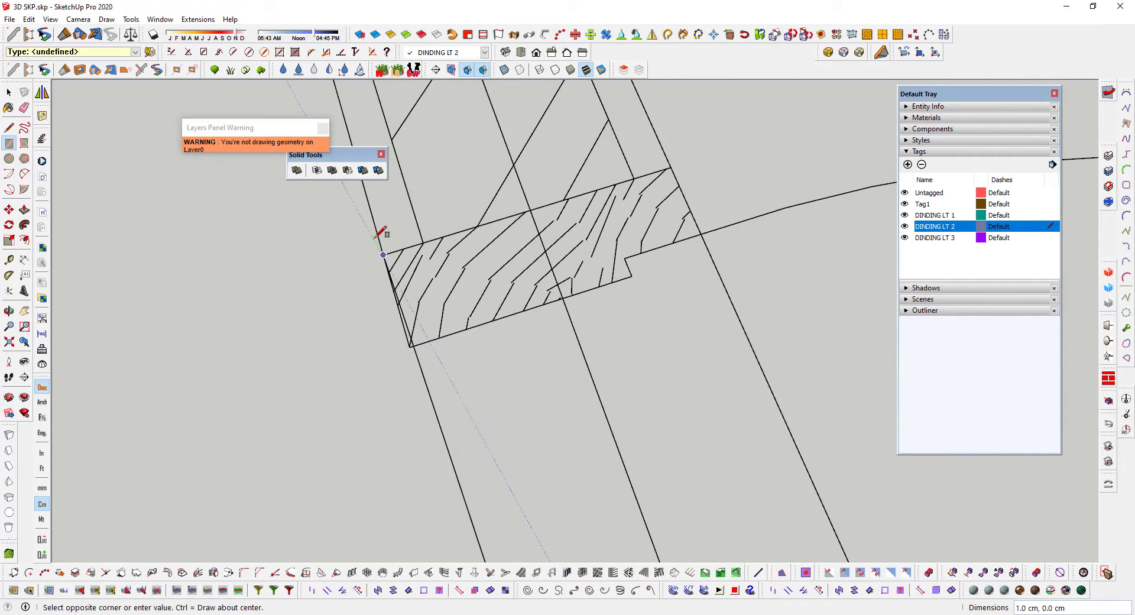
scroll(469, 296, "down", 3)
scroll(532, 496, "up", 5)
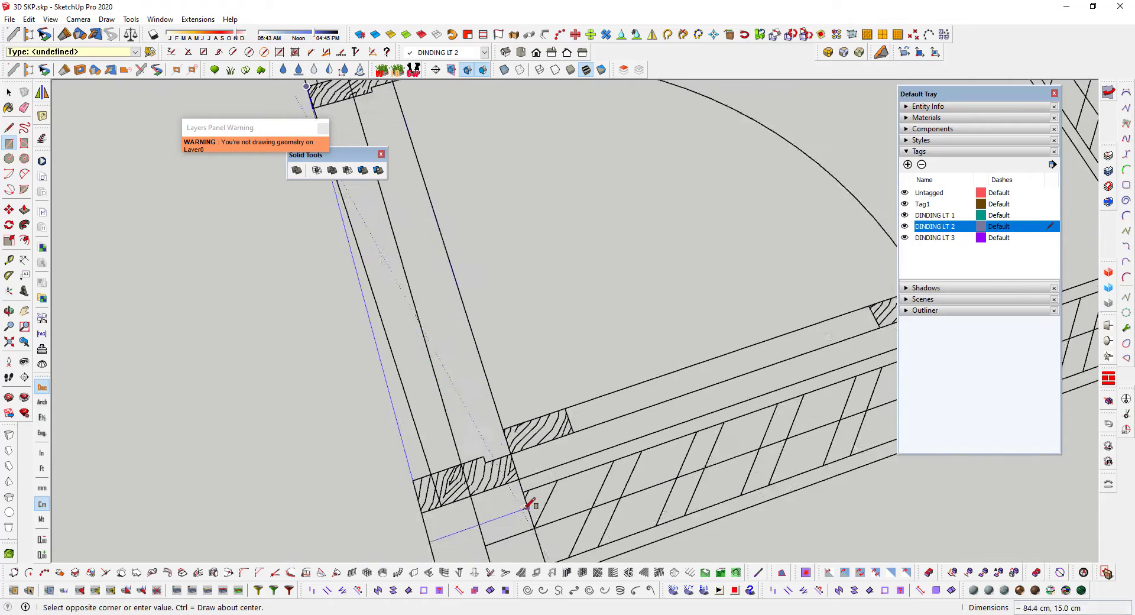
left_click(515, 463)
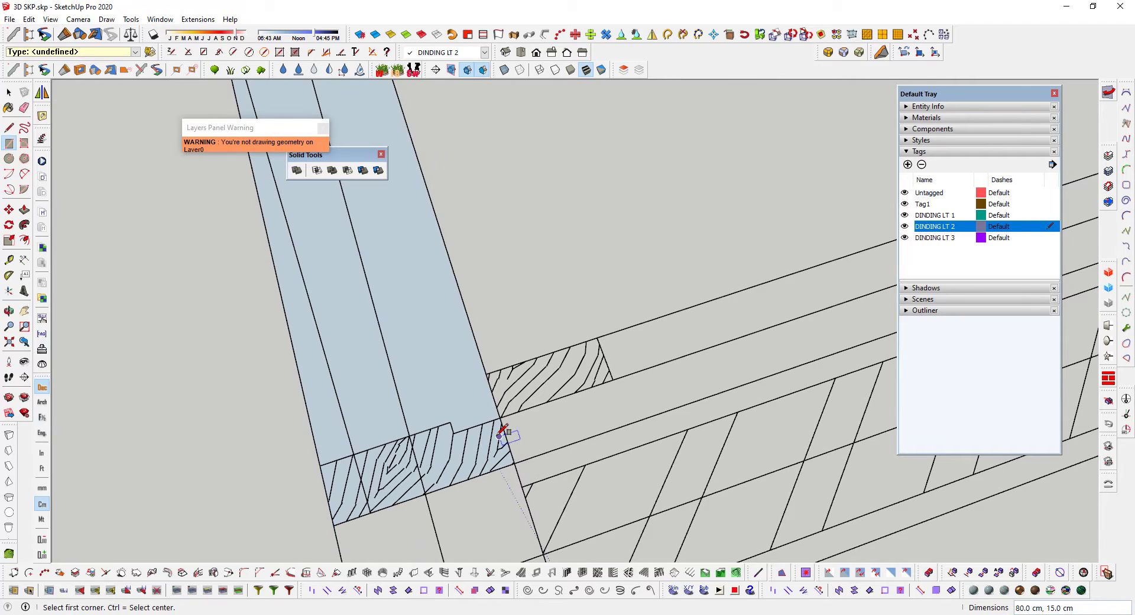
Extrude the 80 by 15 cm bathroom door rectangle upward by 215 cm with Push/Pull.
key("p")
left_click(453, 388)
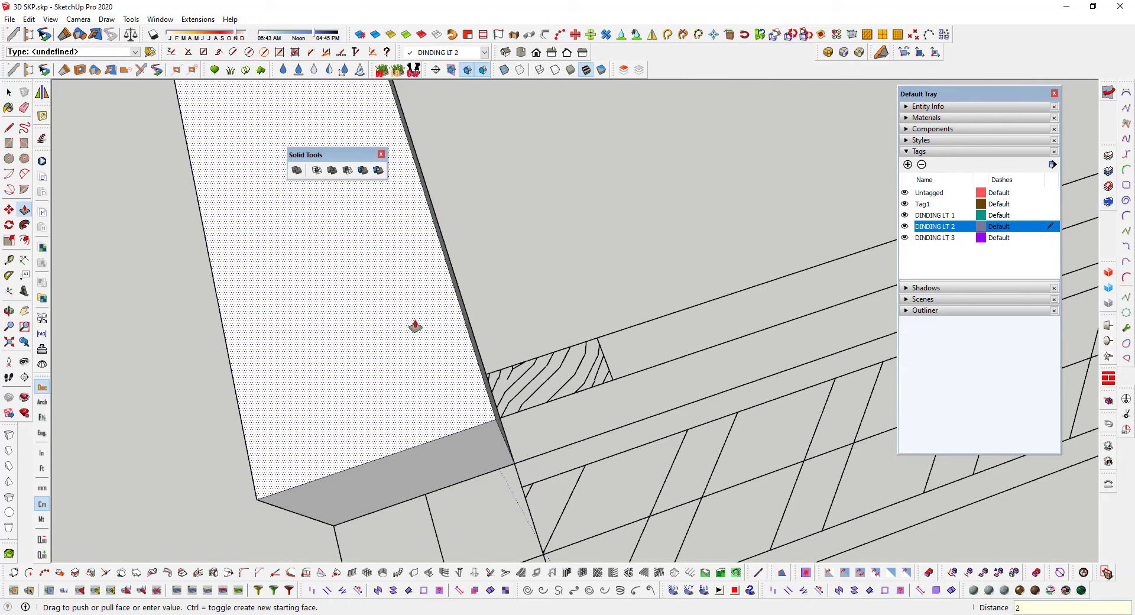
scroll(489, 330, "down", 6)
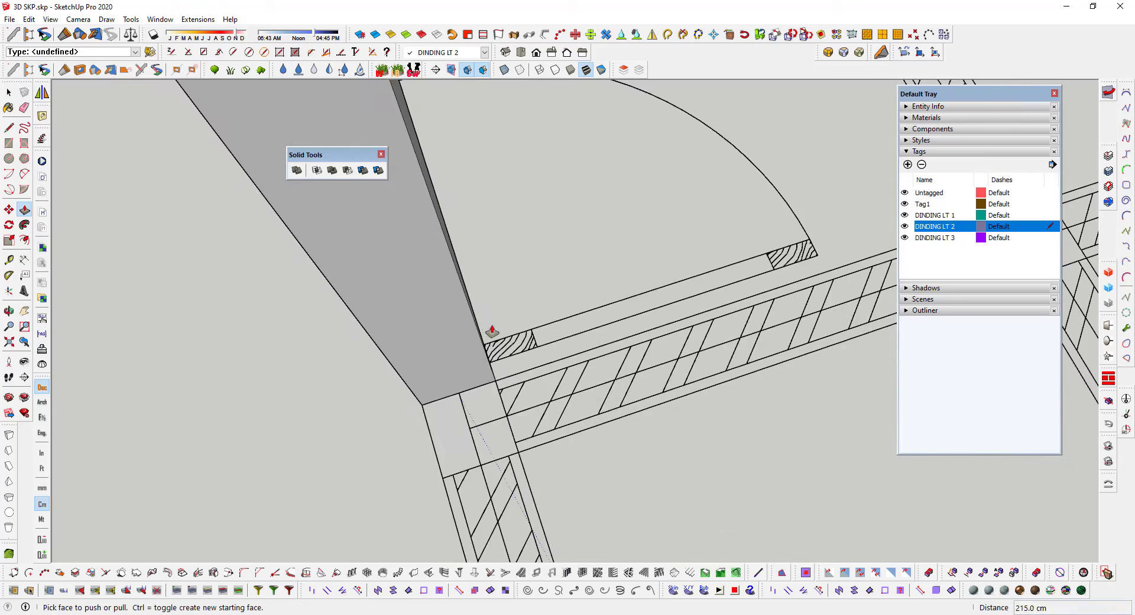
Select the entire bathroom door block and make it a component.
left_click(489, 318)
key("space")
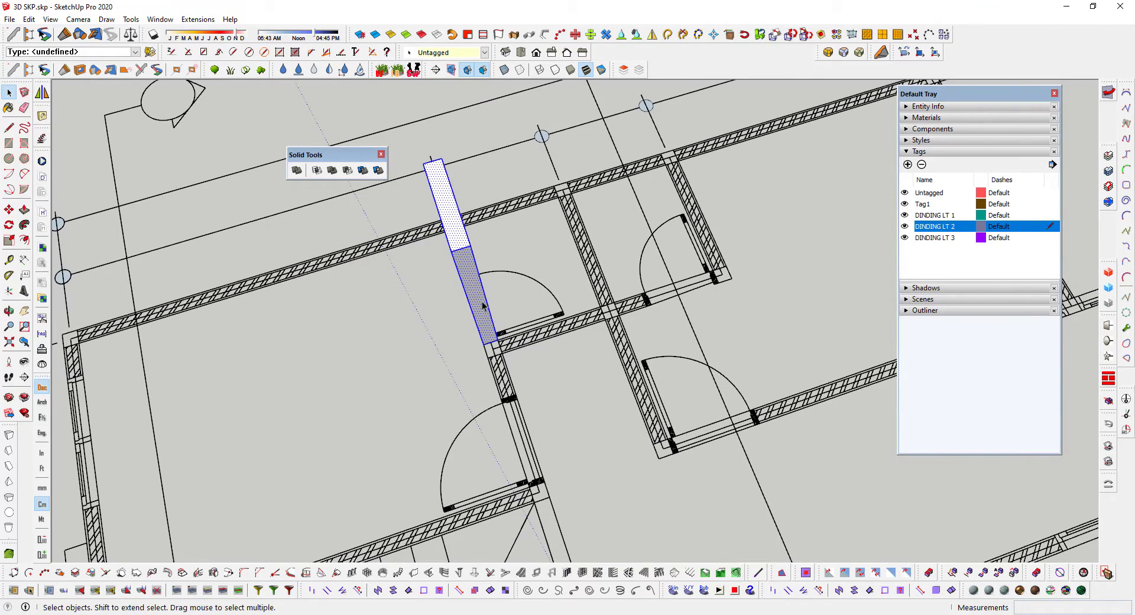
right_click(482, 305)
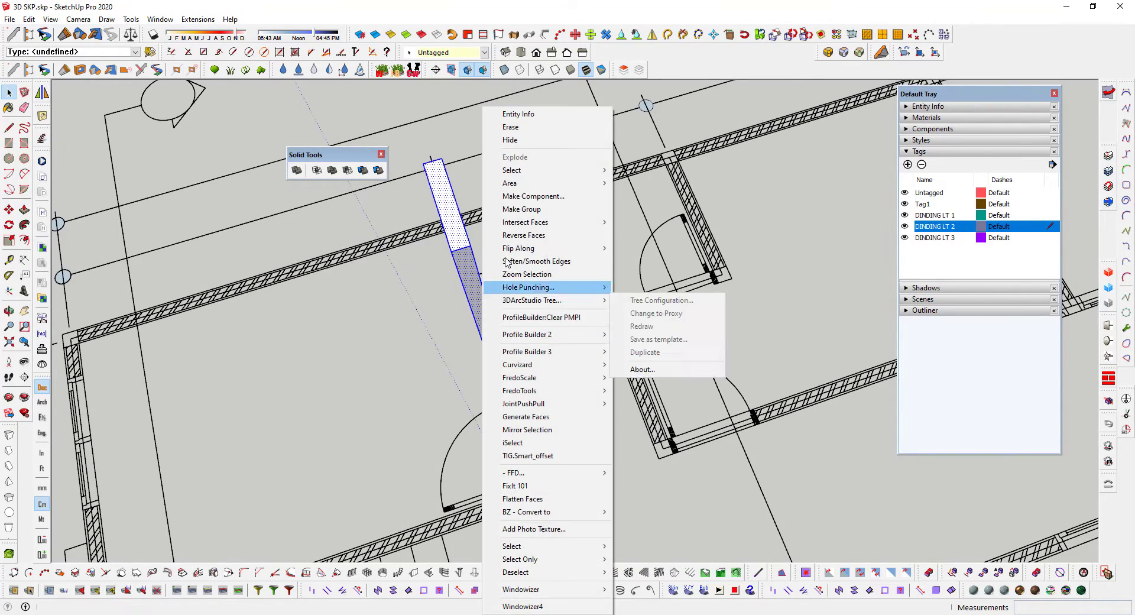
left_click(521, 196)
key("Return")
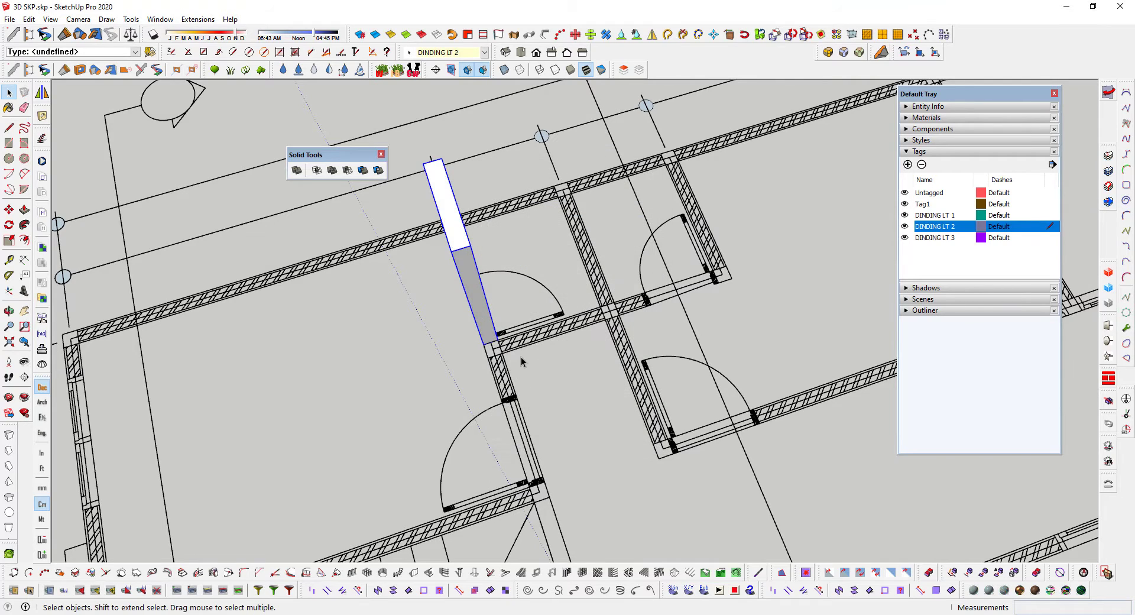
Copy the bathroom door component about 235.5 cm to the neighbouring bathroom's door opening.
key("m")
scroll(514, 349, "up", 5)
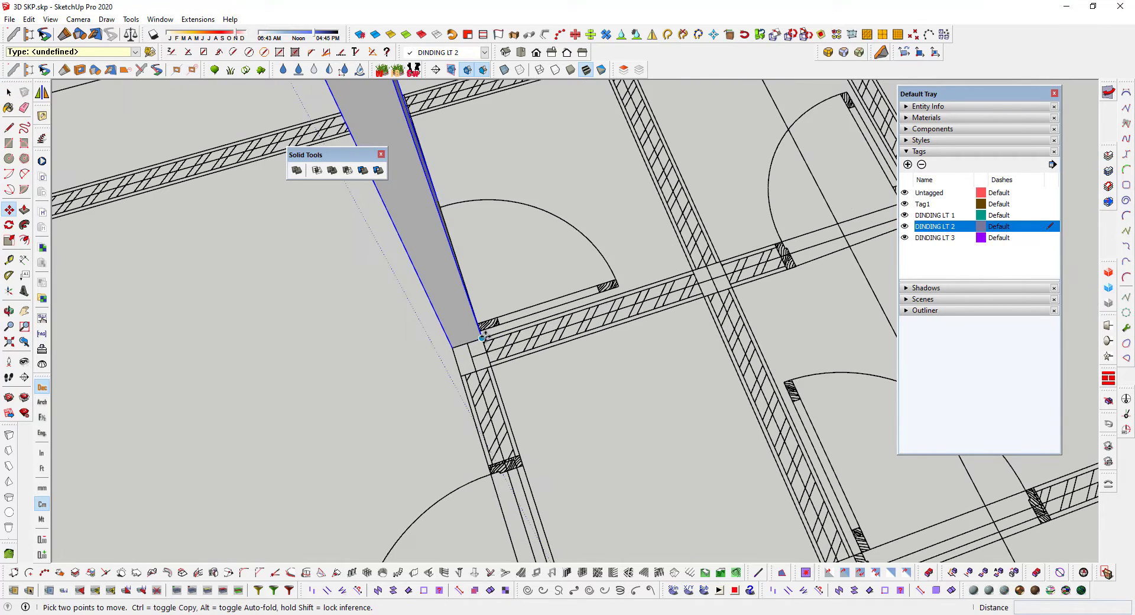
left_click(482, 338)
key("ctrl")
middle_click_drag(543, 346, 583, 322)
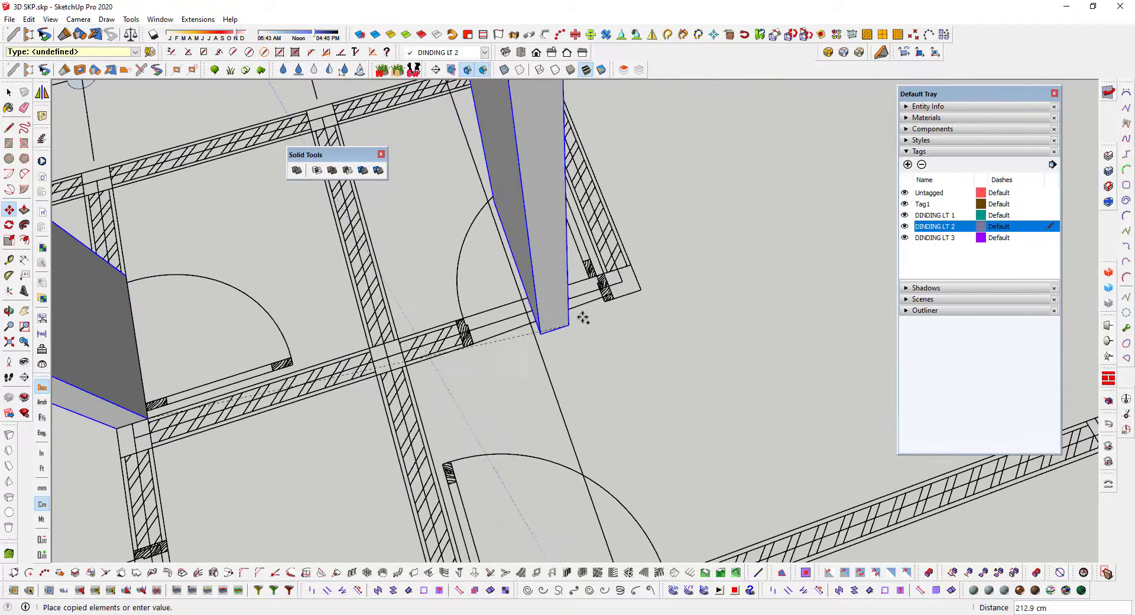
scroll(567, 299, "up", 5)
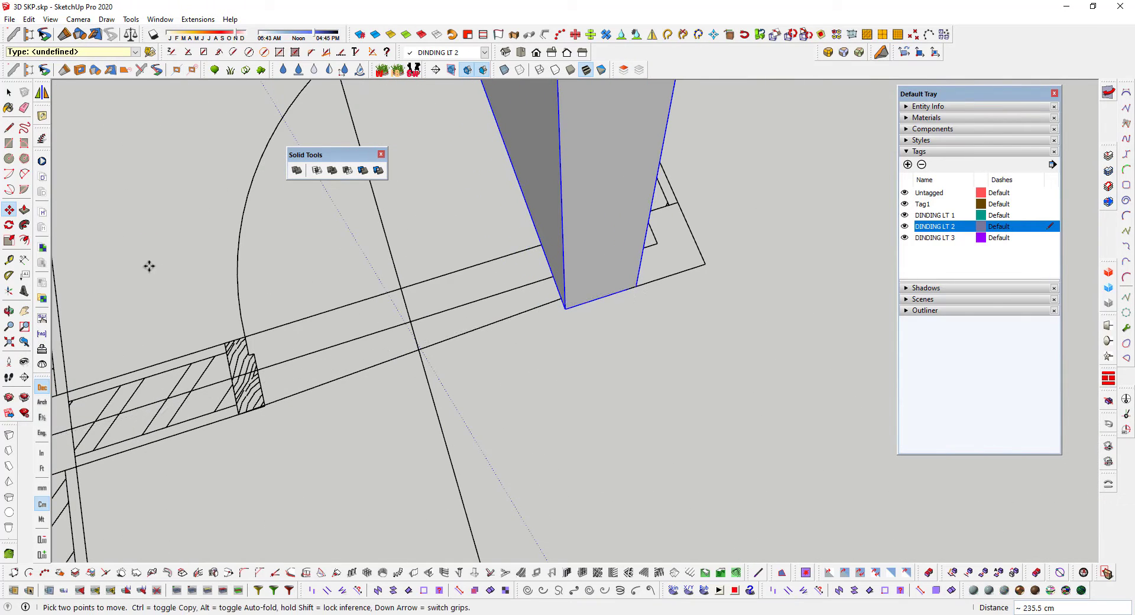
Rotate the copied bathroom door block 90 degrees about its base corner so it follows the bathroom's front wall.
left_click(23, 225)
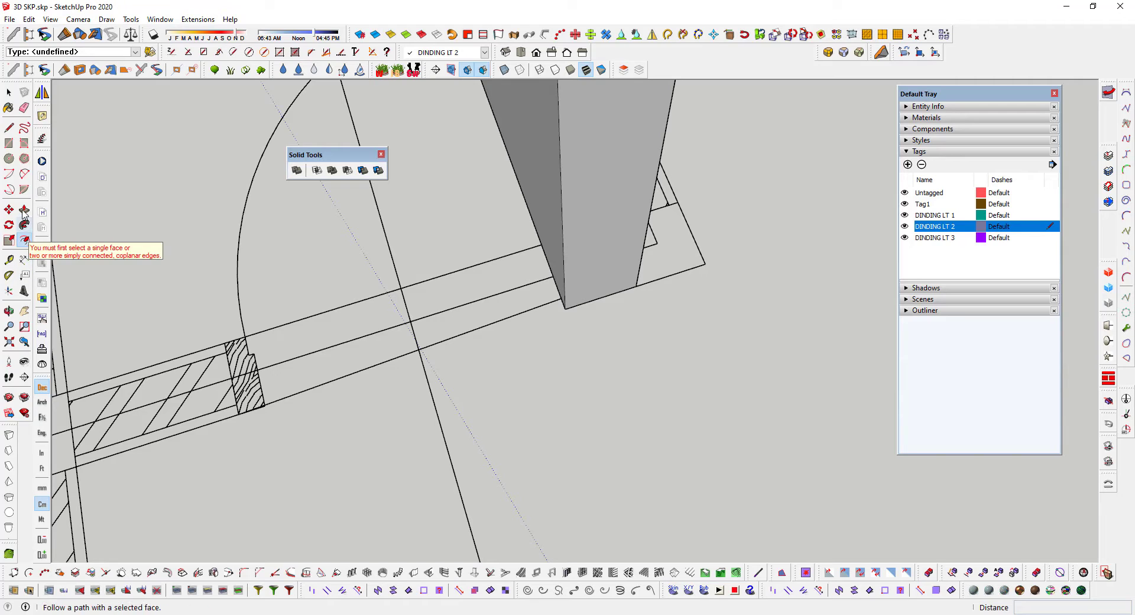
left_click(8, 225)
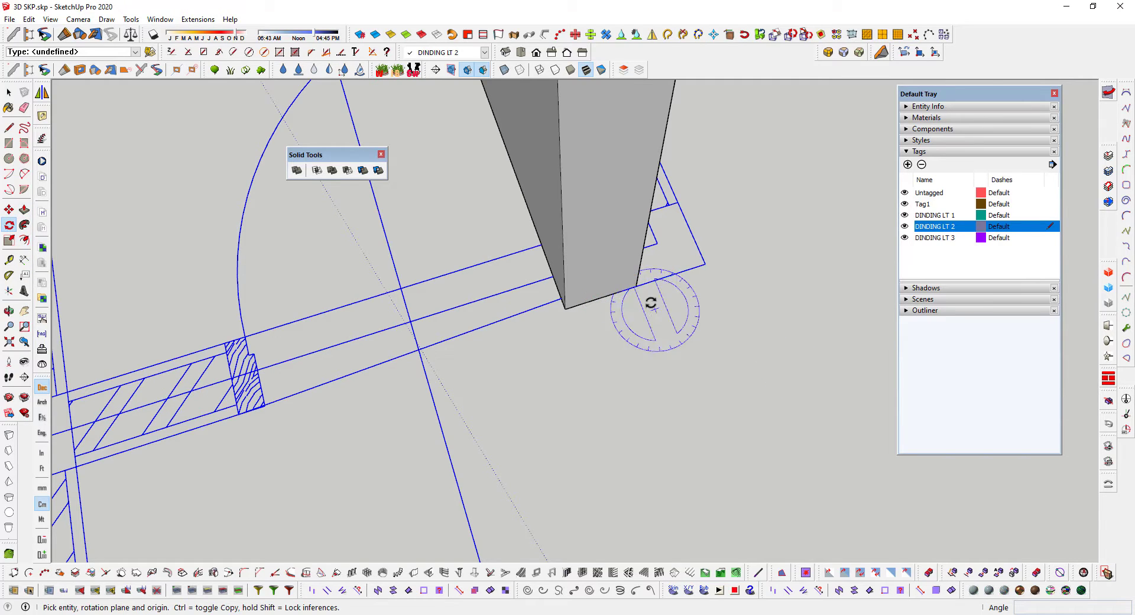
key("space")
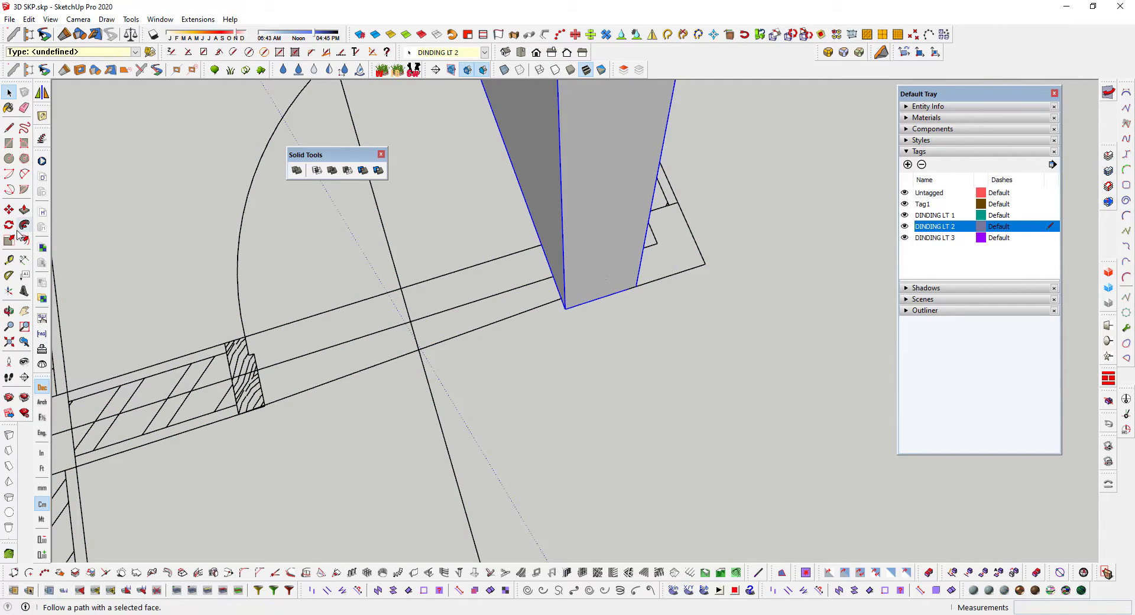
left_click(9, 227)
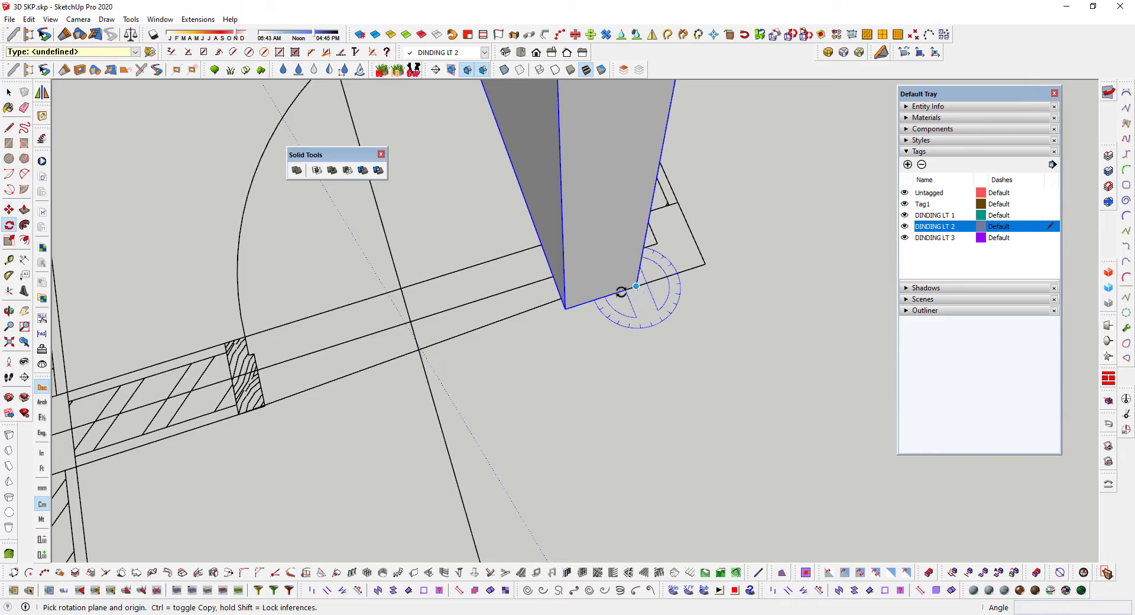
left_click(566, 309)
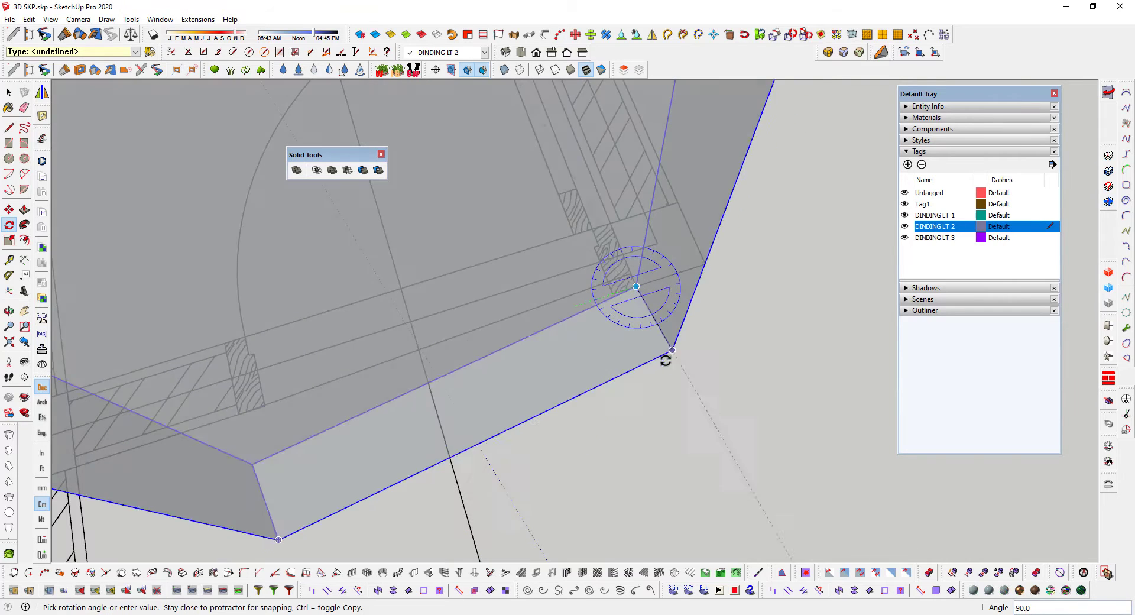
left_click(676, 384)
scroll(712, 350, "down", 4)
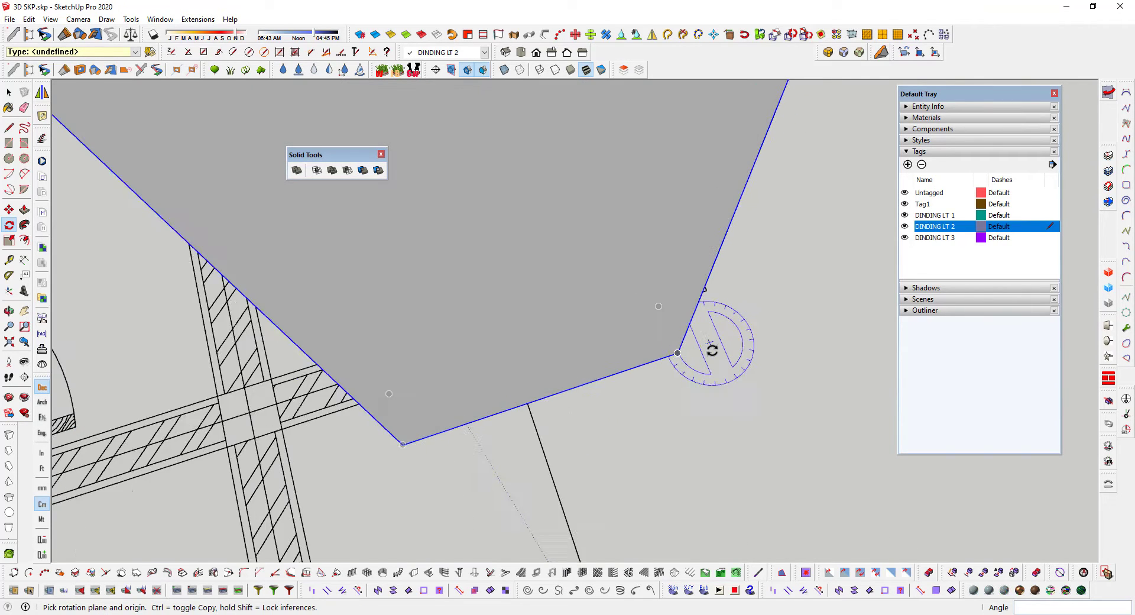
Move the rotated door block 15 cm across the wall thickness so its base corner meets the outer wall line.
key("m")
scroll(750, 395, "up", 2)
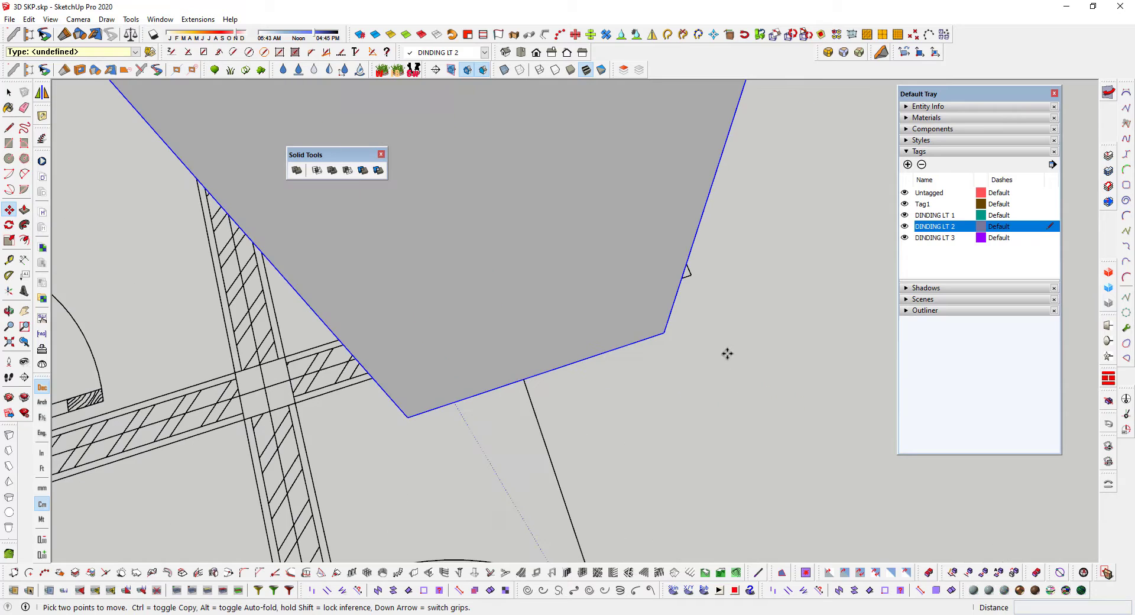
left_click(664, 333)
scroll(635, 282, "up", 4)
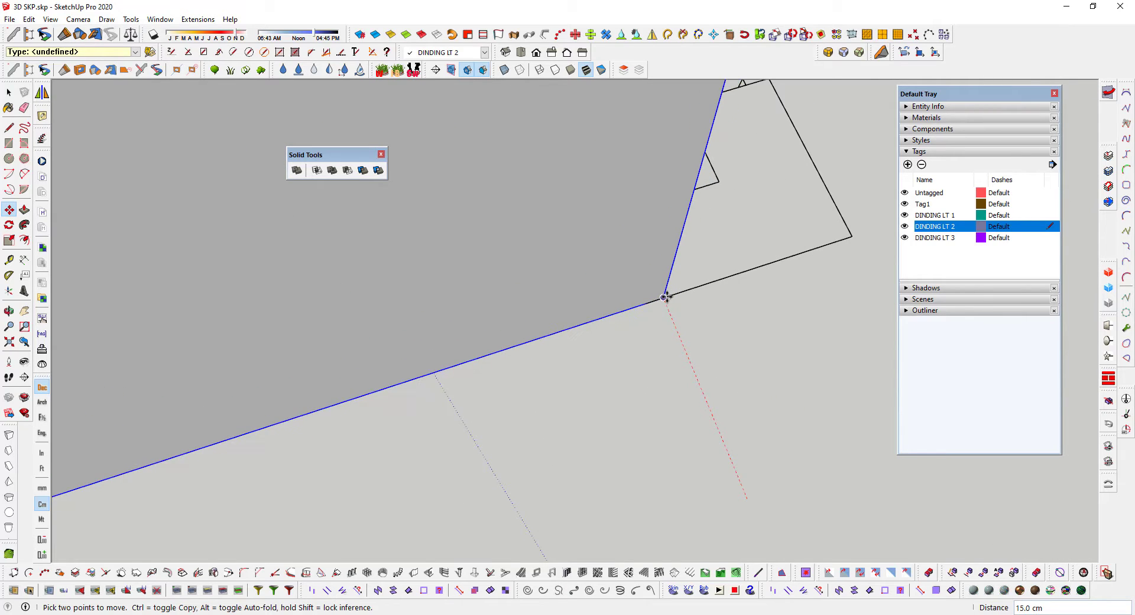
Copy the rotated bathroom door block 720 cm along the plan to the first bathroom of the far pair.
scroll(663, 297, "down", 3)
key("ctrl")
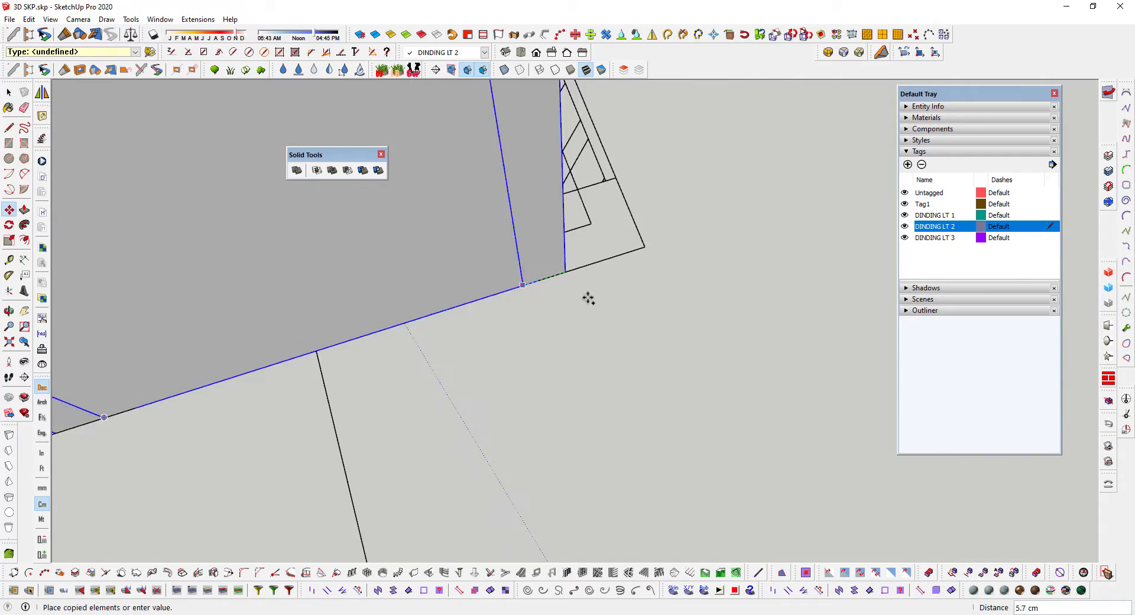
scroll(588, 297, "down", 4)
scroll(634, 343, "down", 5)
middle_click_drag(636, 341, 331, 399, "shift")
scroll(650, 290, "up", 2)
scroll(589, 283, "up", 10)
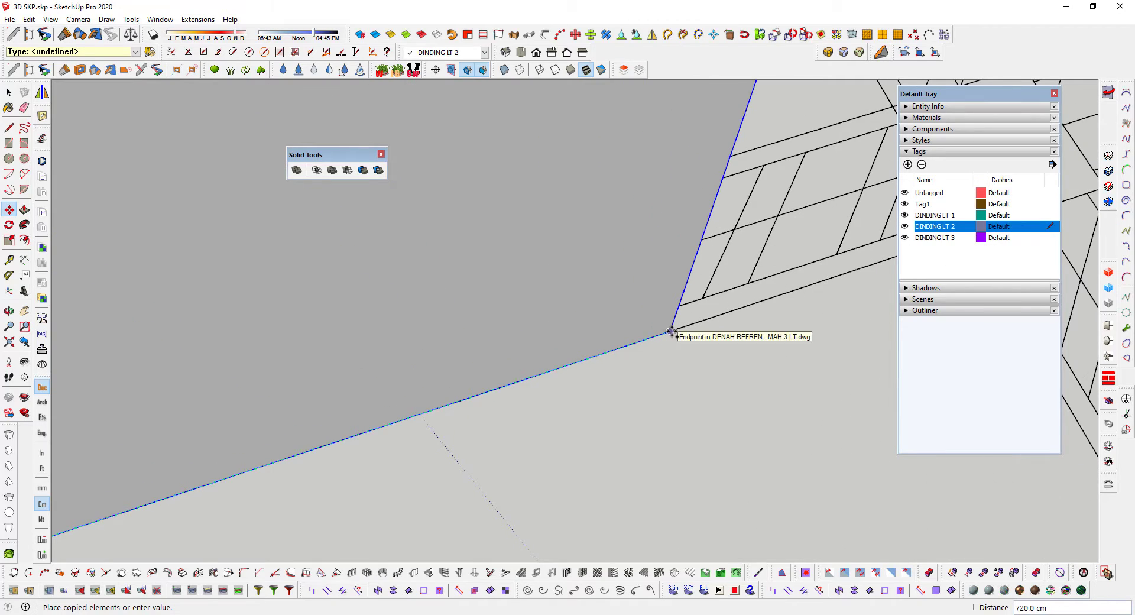
left_click(672, 332)
Copy the door block 180 cm to the adjoining bathroom's door opening in the far pair.
left_click(674, 329)
scroll(435, 299, "down", 10)
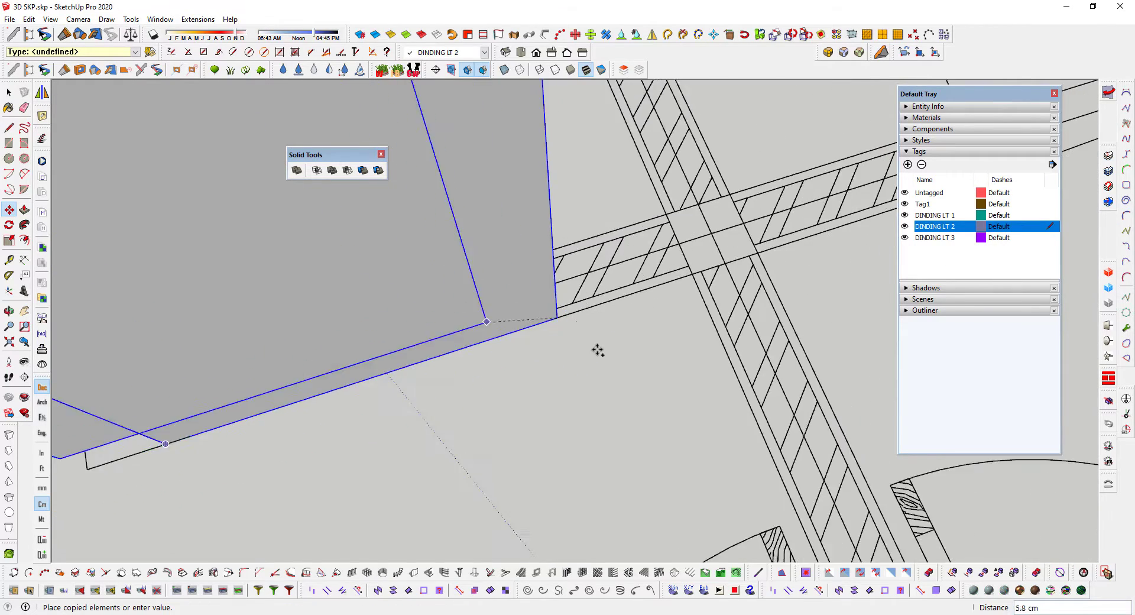
scroll(661, 337, "up", 10)
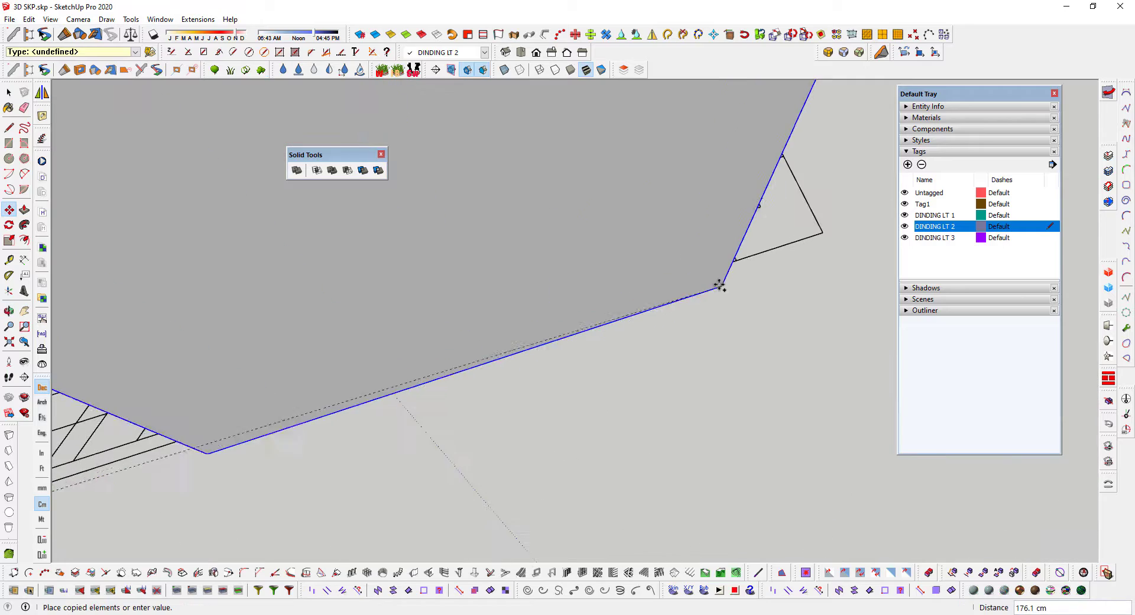
left_click(740, 261)
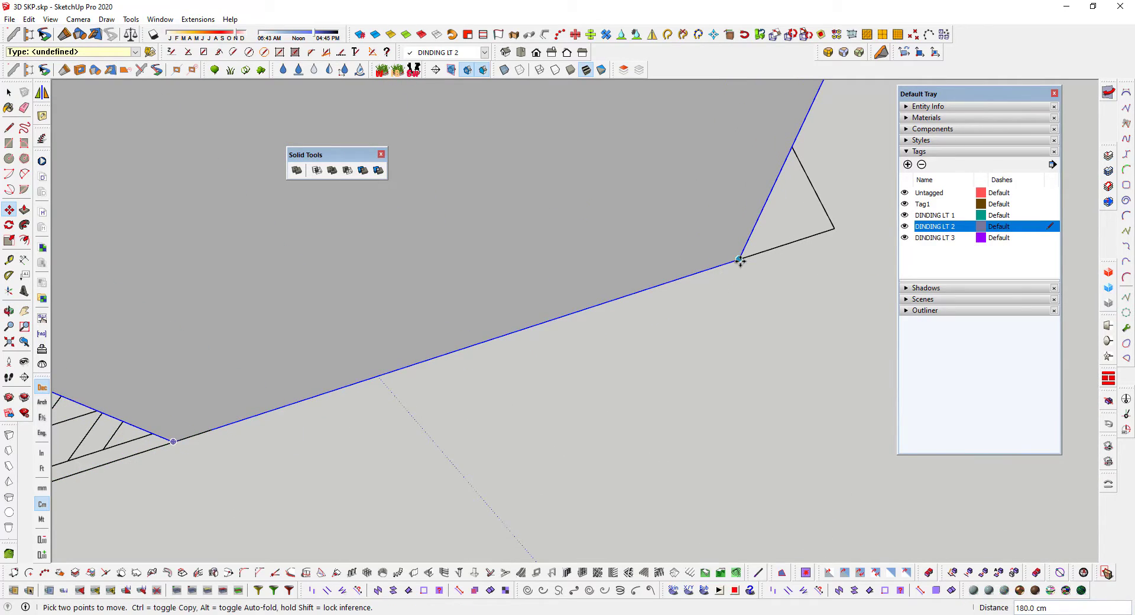
Copy the door block 500 cm across the corridor to the bathroom door opening on the opposite side.
left_click(740, 260)
scroll(679, 329, "down", 10)
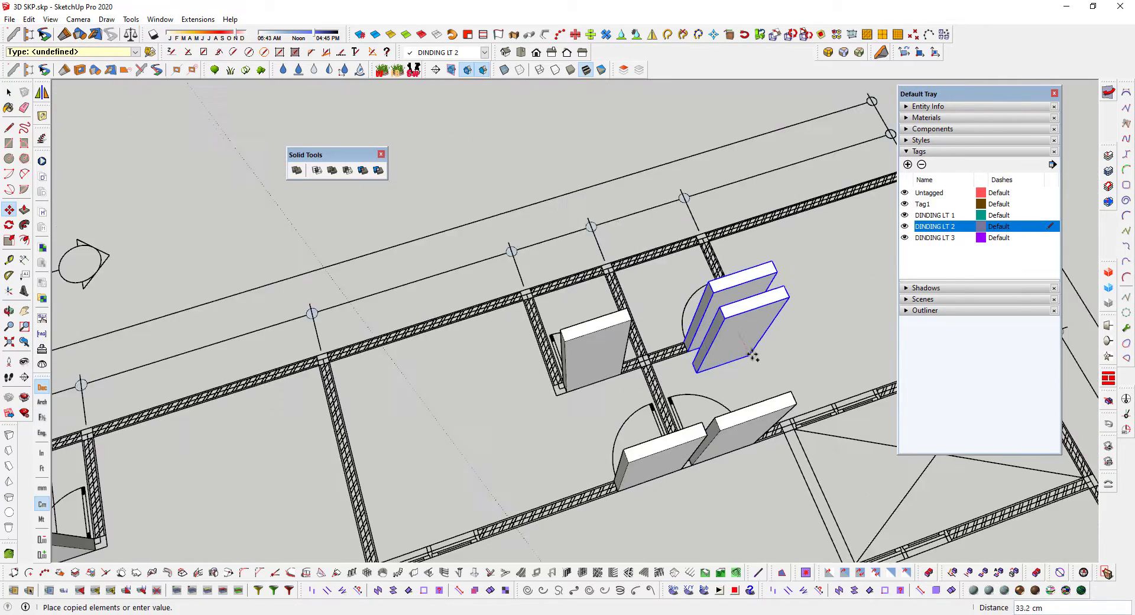
scroll(753, 354, "down", 3)
middle_click_drag(753, 354, 755, 181, "shift")
middle_click_drag(712, 308, 600, 263, "shift")
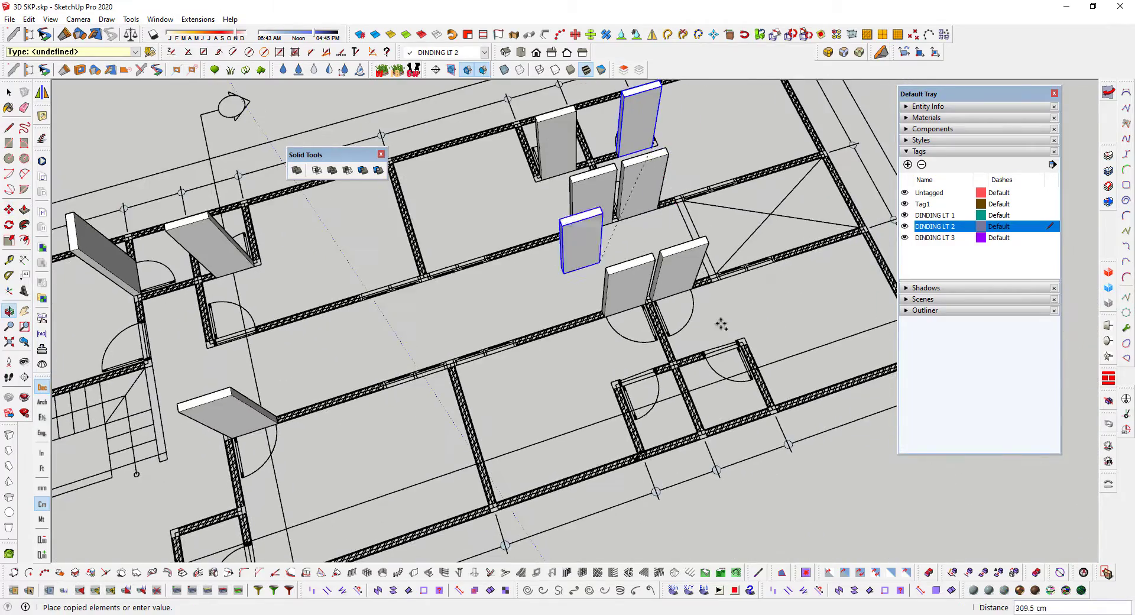
scroll(722, 324, "up", 12)
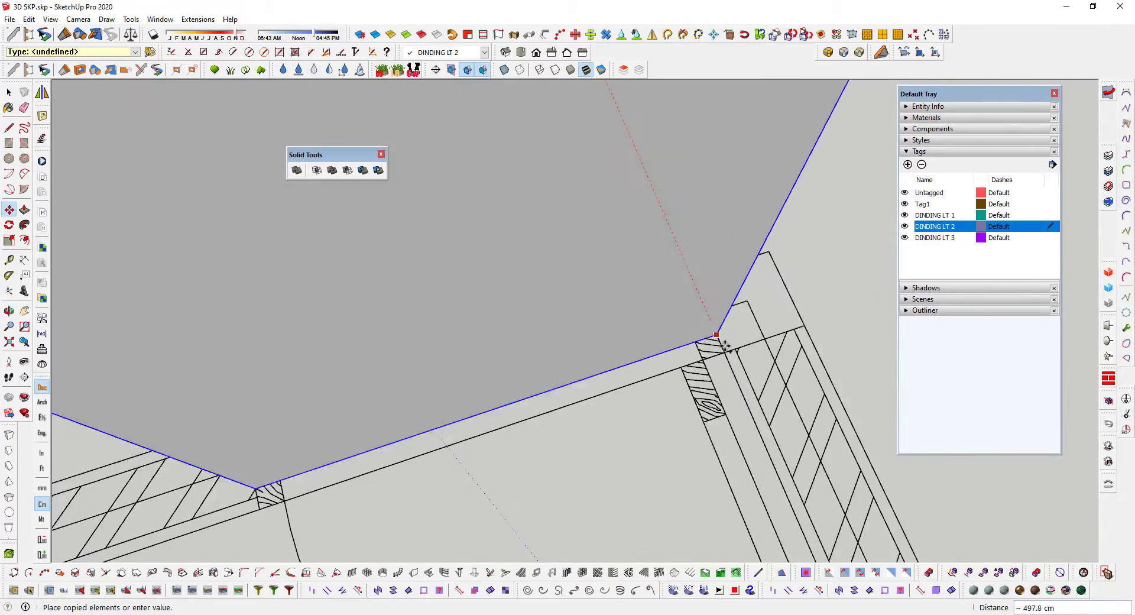
scroll(724, 346, "up", 3)
left_click(722, 356)
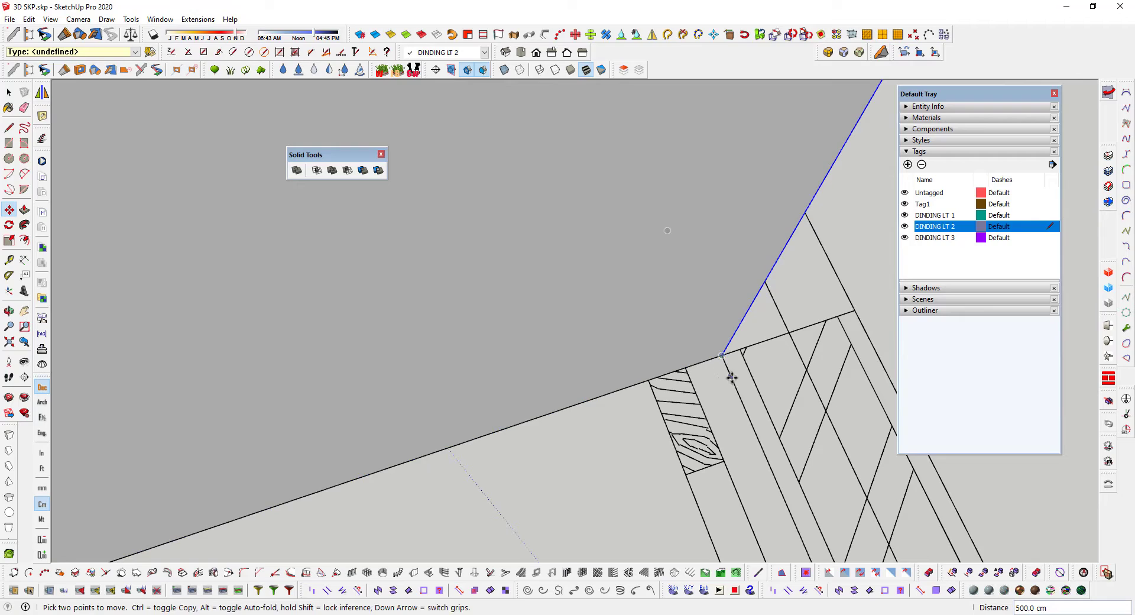
Copy the opposite-side door block 180 cm back to the neighbouring bathroom's door opening.
left_click(723, 356)
scroll(692, 347, "down", 10)
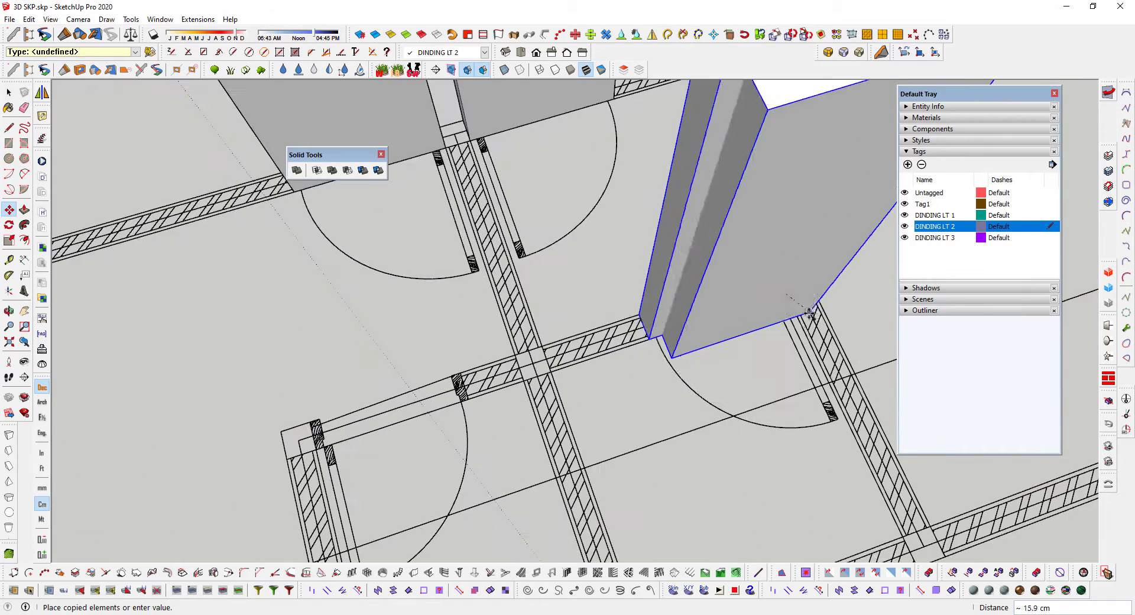
scroll(692, 347, "up", 6)
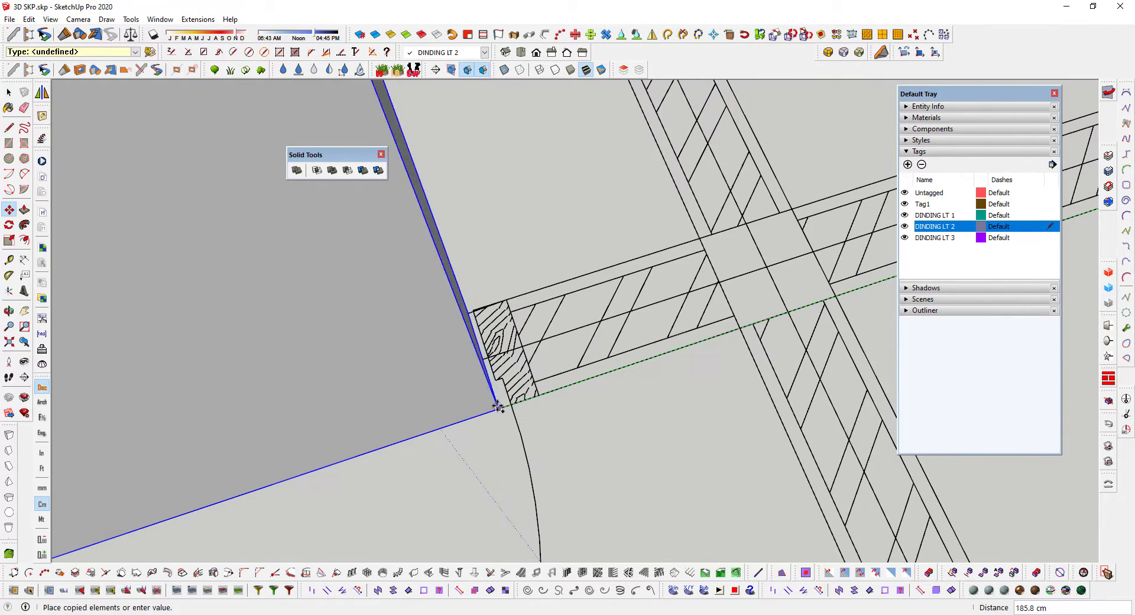
key("ctrl")
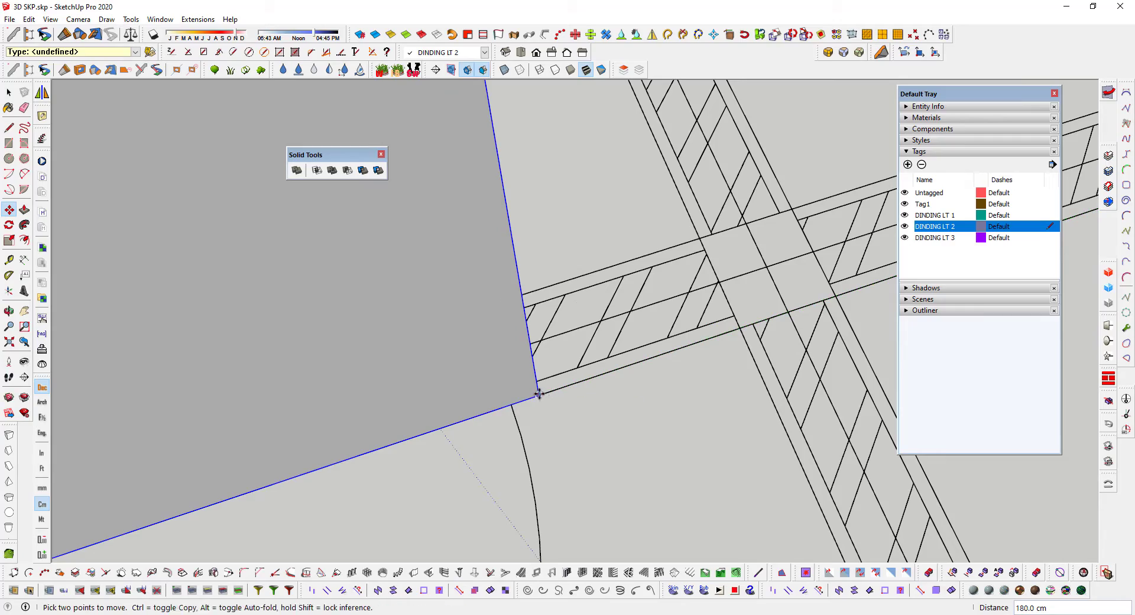
Copy the door block about 715.8 cm into the bedroom beside the remaining bathroom near the stairs.
left_click(539, 396)
scroll(737, 279, "down", 7)
scroll(767, 314, "down", 10)
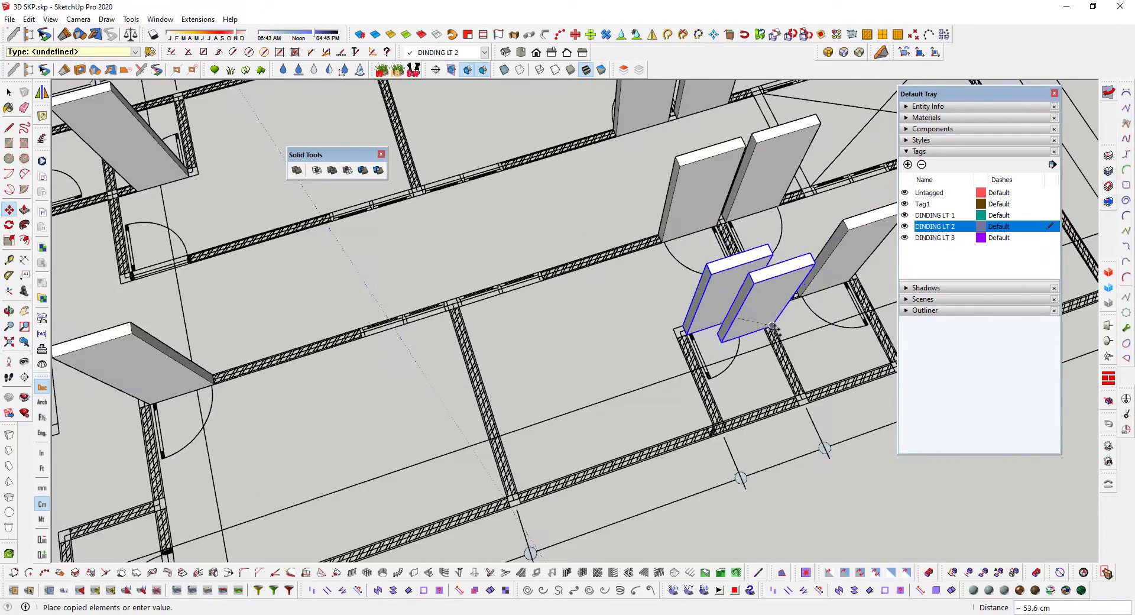
scroll(562, 338, "up", 2)
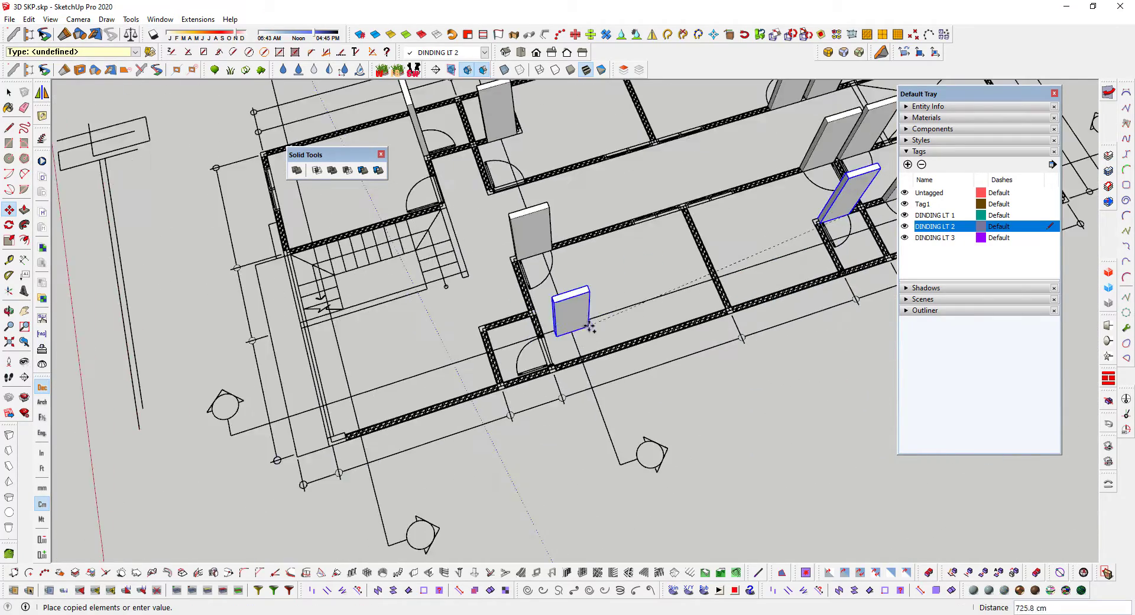
scroll(573, 340, "up", 4)
scroll(579, 341, "up", 2)
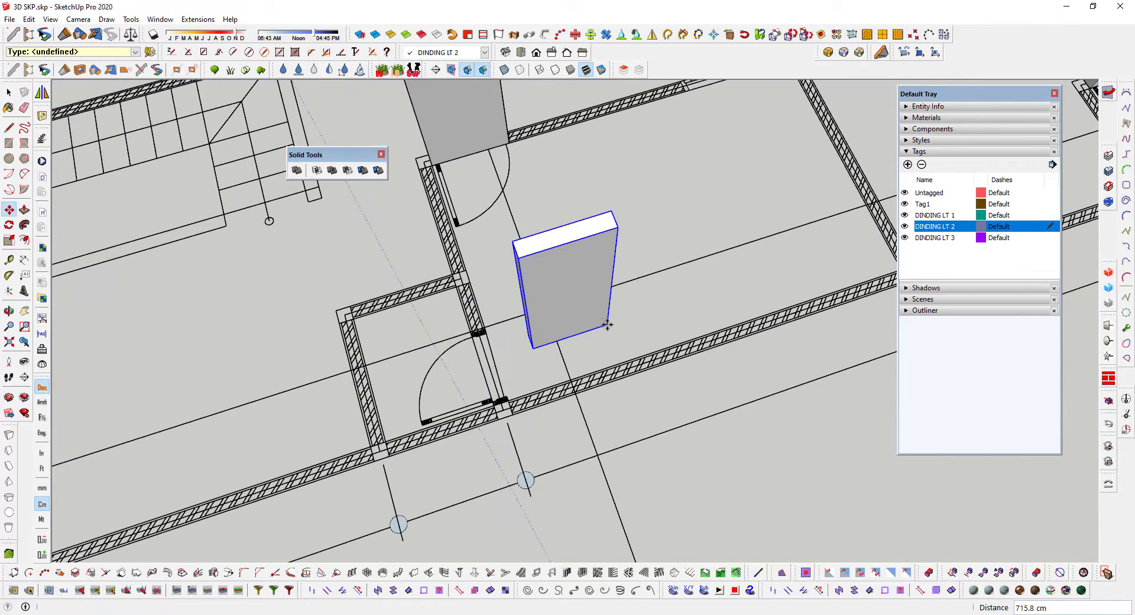
left_click(609, 325)
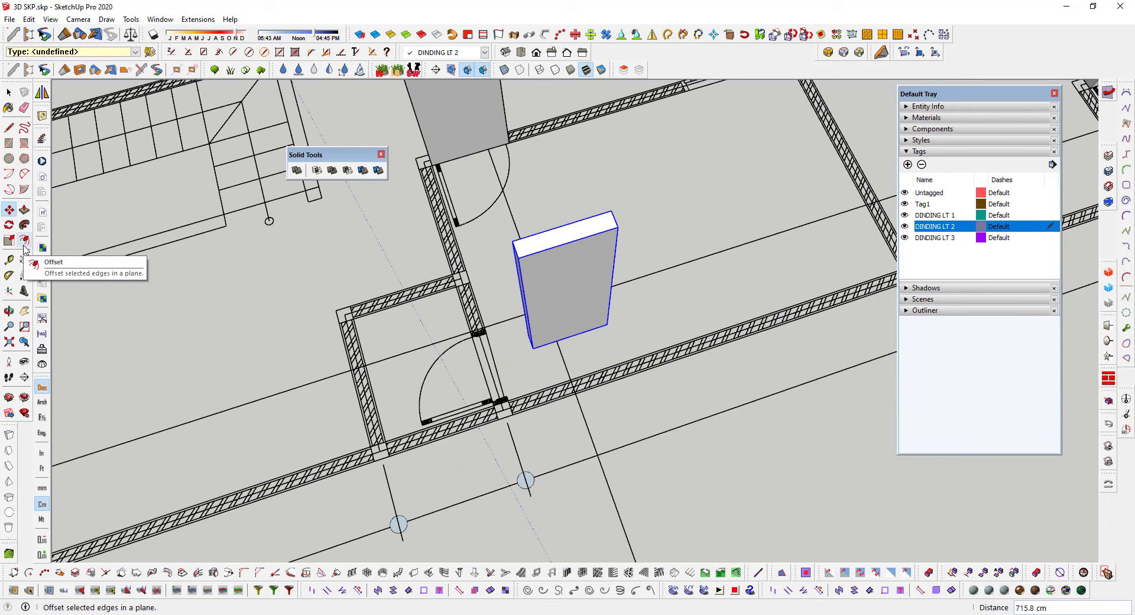
Rotate the newest door block so it runs parallel to the bathroom's side wall with the door opening.
left_click(9, 225)
scroll(570, 348, "up", 2)
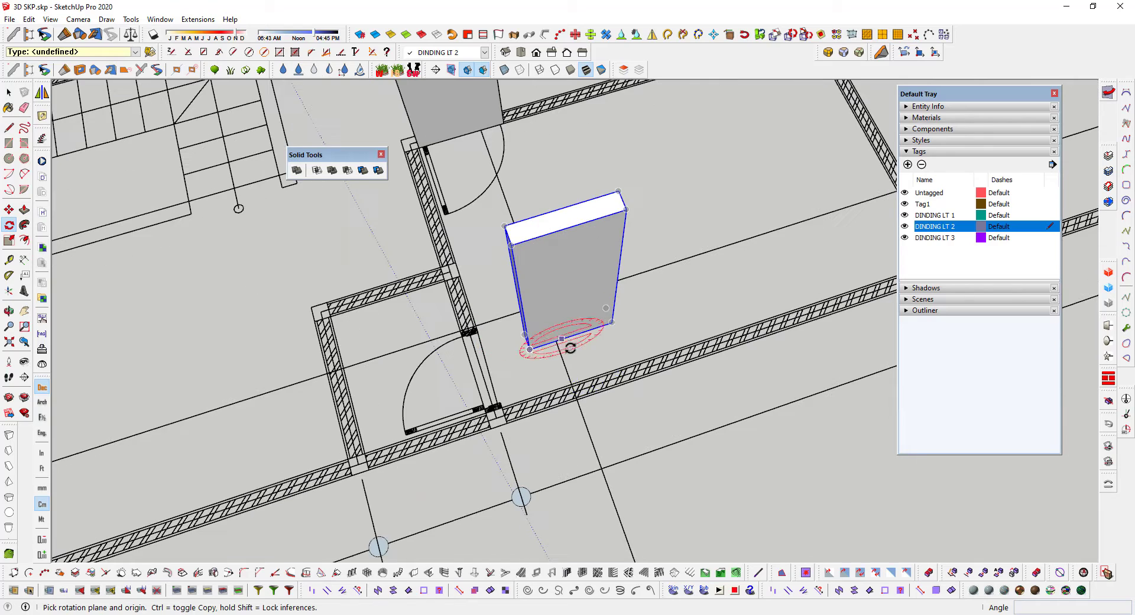
left_click_drag(579, 350, 614, 347)
left_click(618, 337)
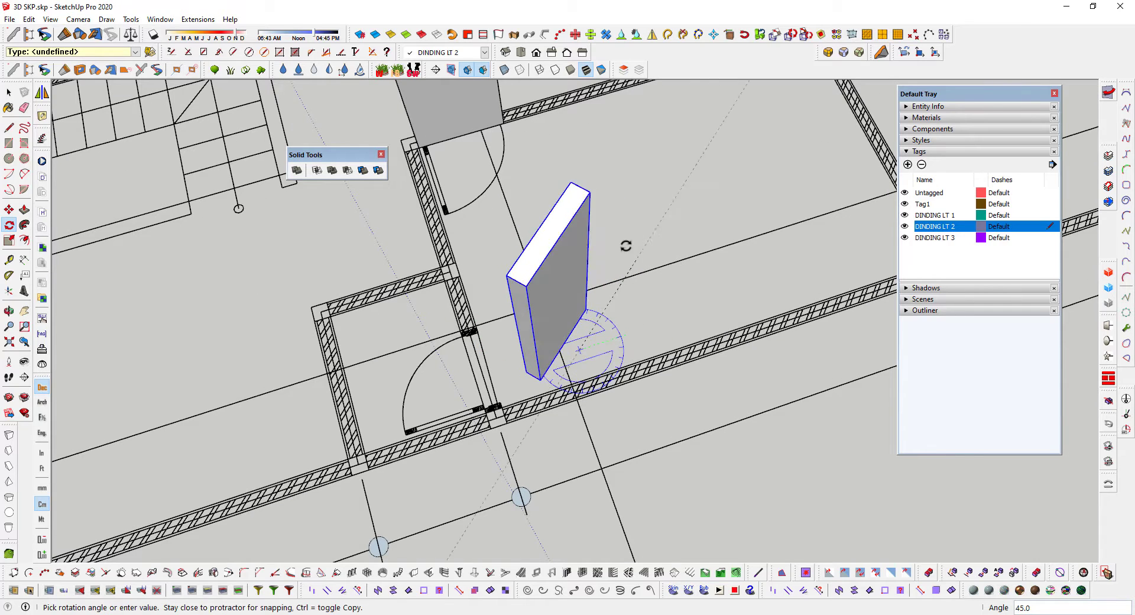
left_click(521, 194)
Move the rotated block by its base corner about 69 cm onto the bathroom's door frame corner and deselect it.
scroll(562, 454, "up", 2)
key("m")
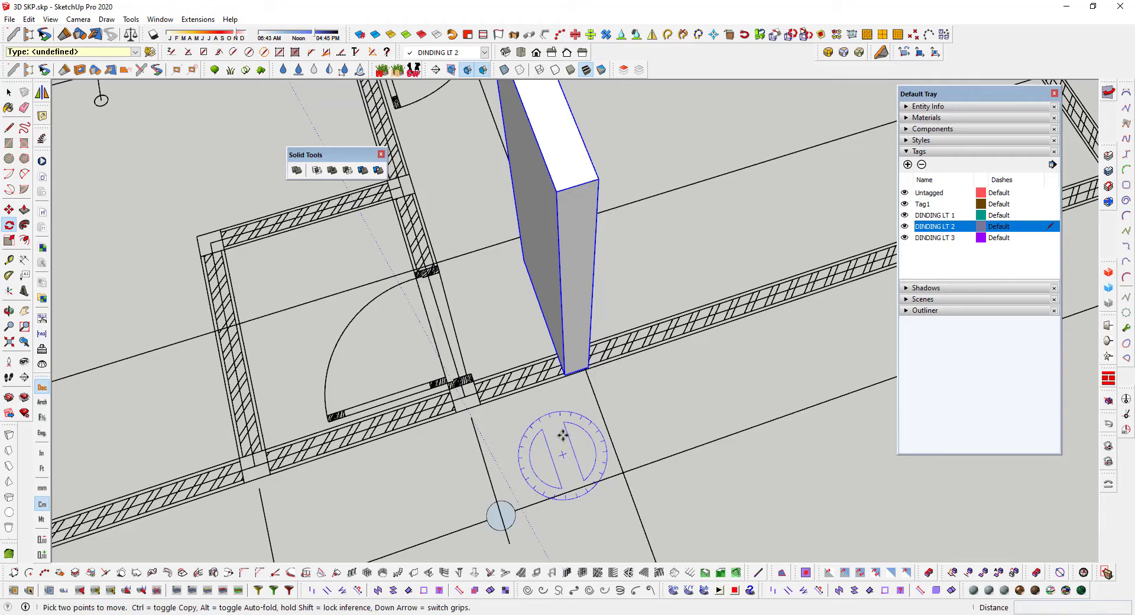
scroll(573, 372, "up", 2)
scroll(565, 357, "up", 2)
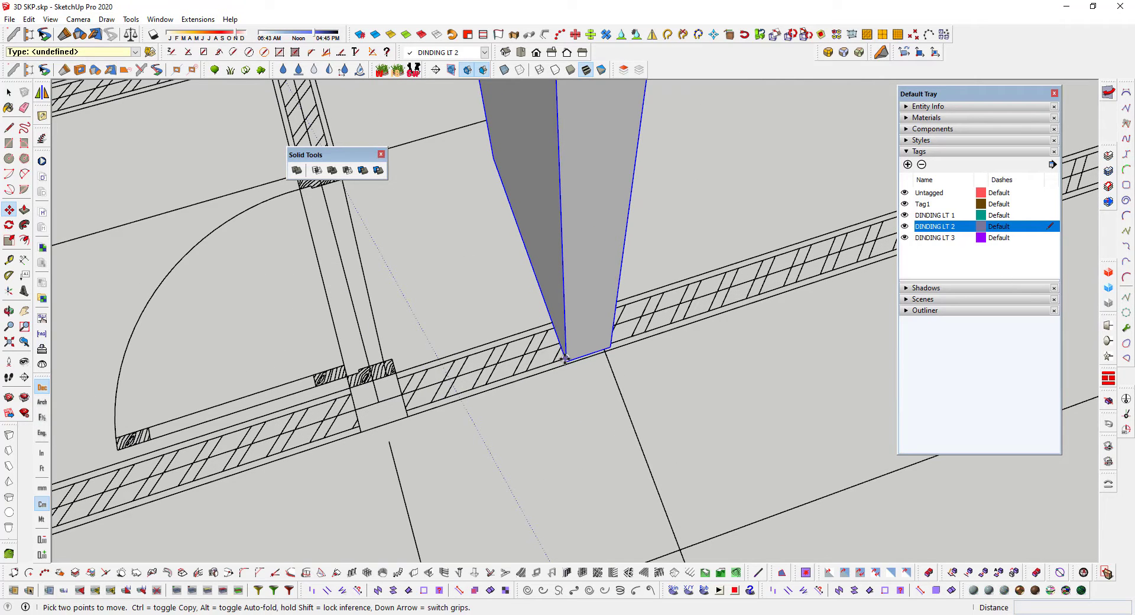
scroll(565, 359, "up", 2)
scroll(567, 358, "up", 2)
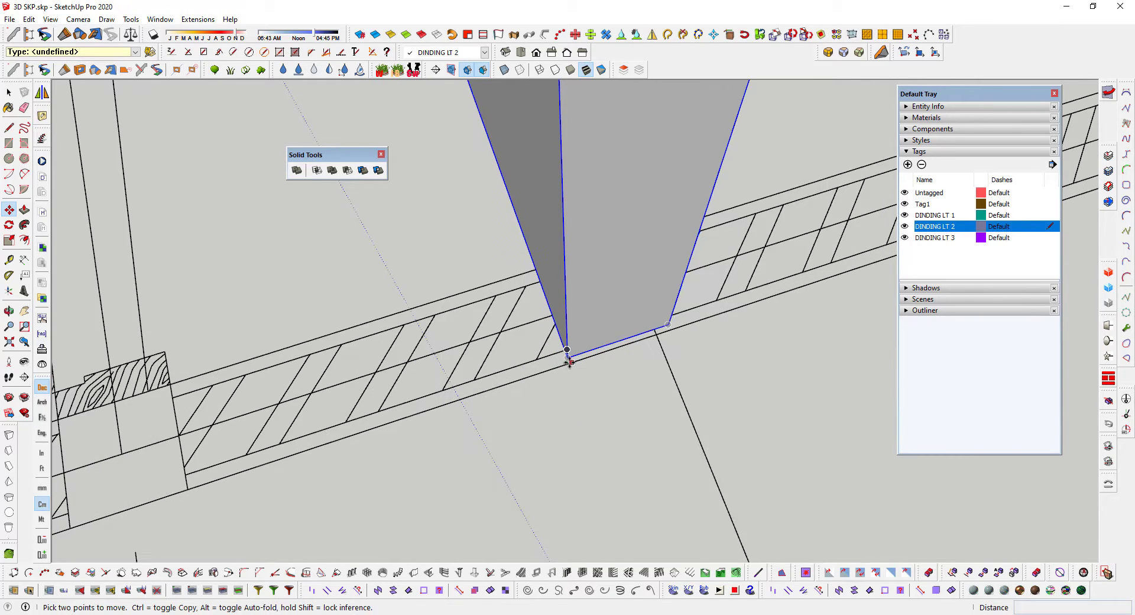
left_click(568, 358)
scroll(248, 332, "down", 2)
middle_click_drag(264, 331, 580, 306, "shift")
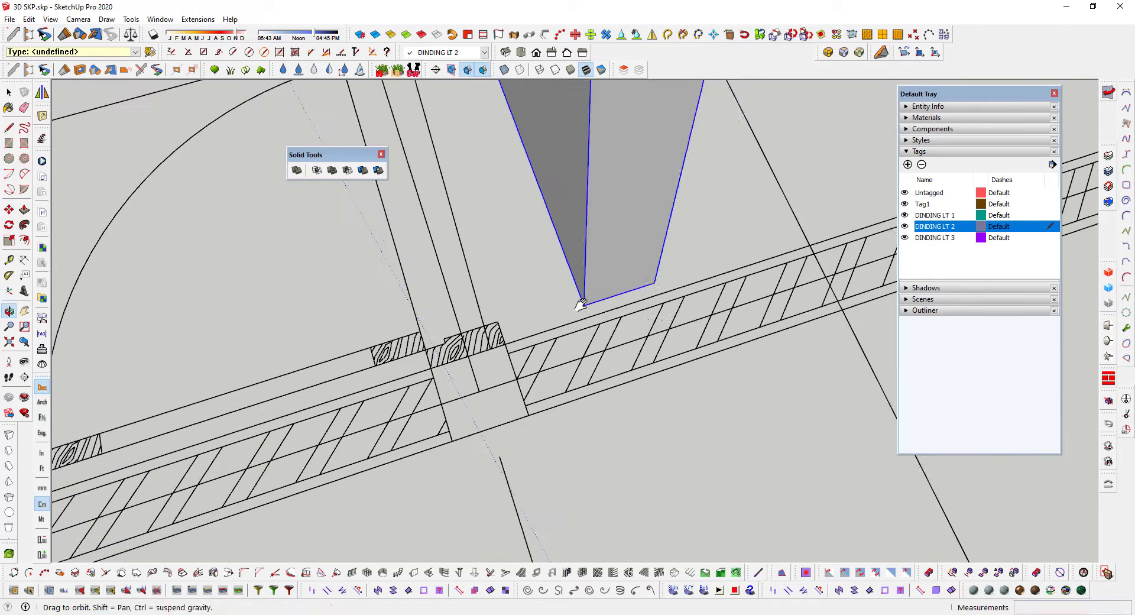
scroll(471, 355, "up", 2)
scroll(462, 351, "up", 1)
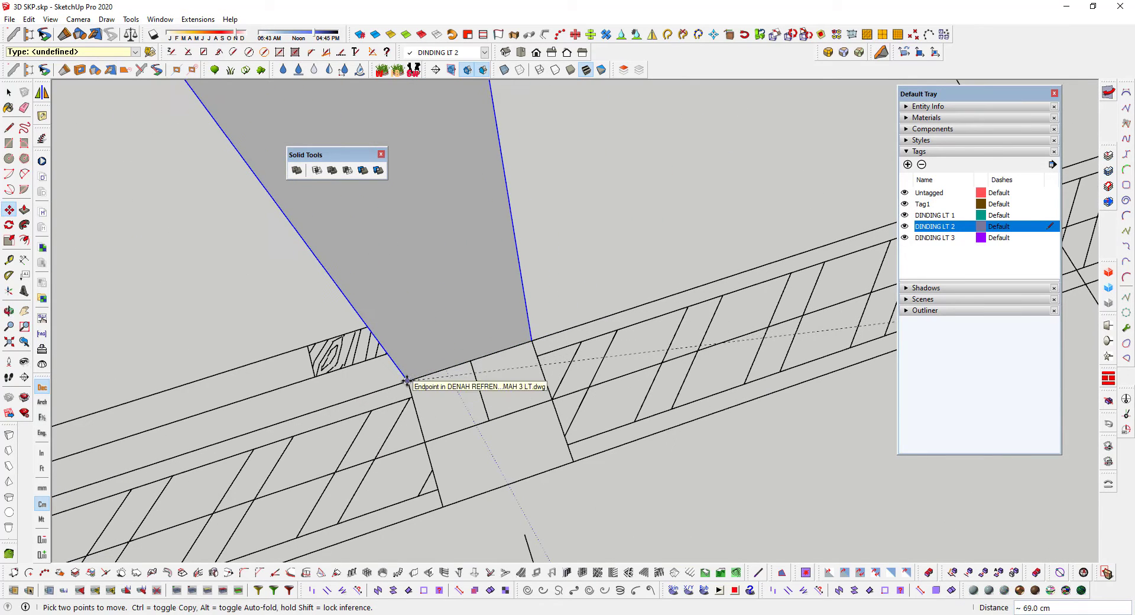
left_click(407, 380)
scroll(586, 253, "down", 4)
key("space")
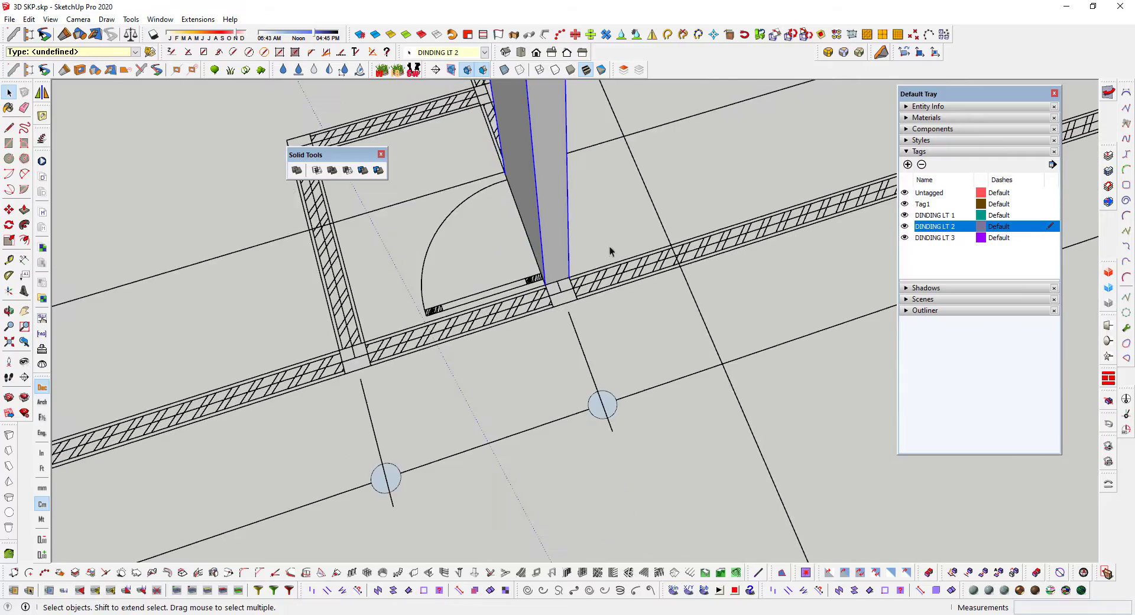
left_click(615, 242)
Thicken the shared component of the bathroom door block near the stairs by slightly push-pulling both of its broad faces outward.
scroll(615, 241, "down", 4)
middle_click_drag(615, 241, 487, 379, "shift")
scroll(485, 376, "down", 4)
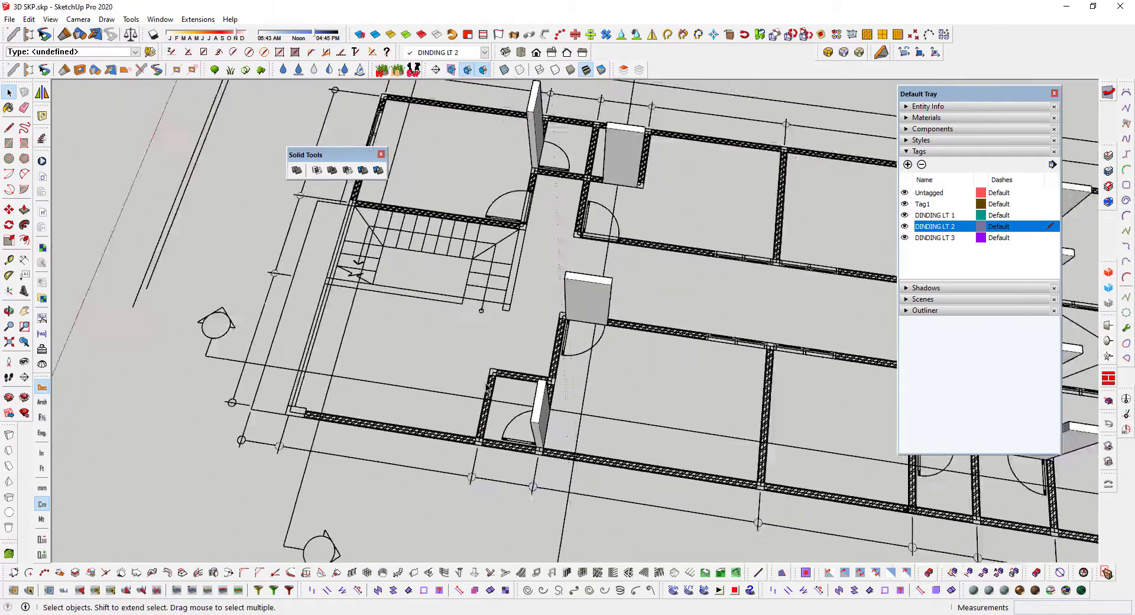
scroll(493, 382, "up", 8)
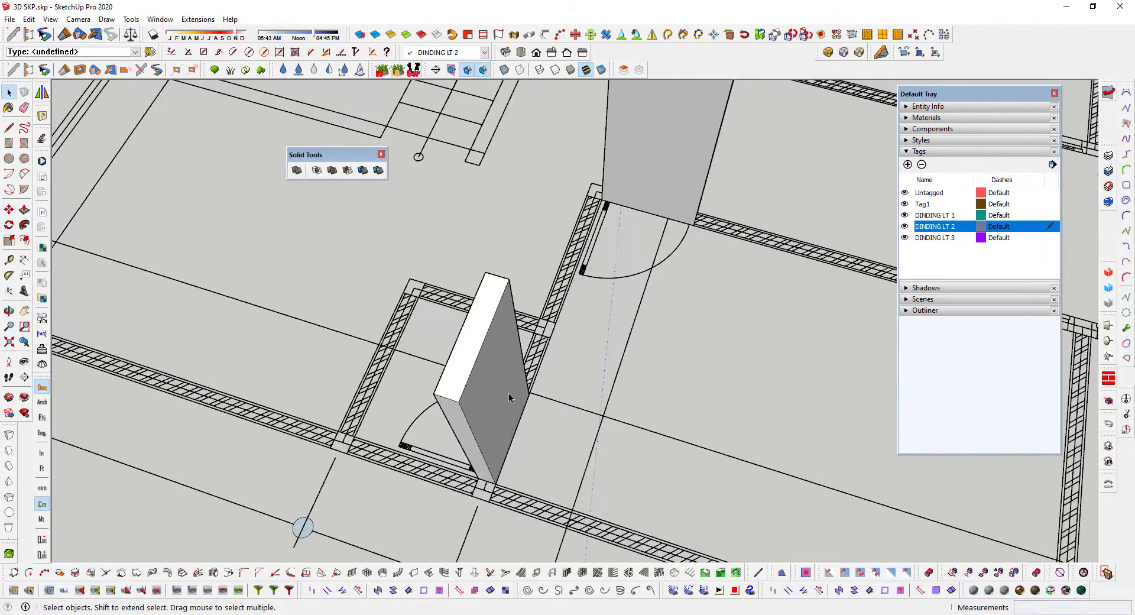
middle_click_drag(509, 394, 572, 408, "shift")
double_click(572, 408)
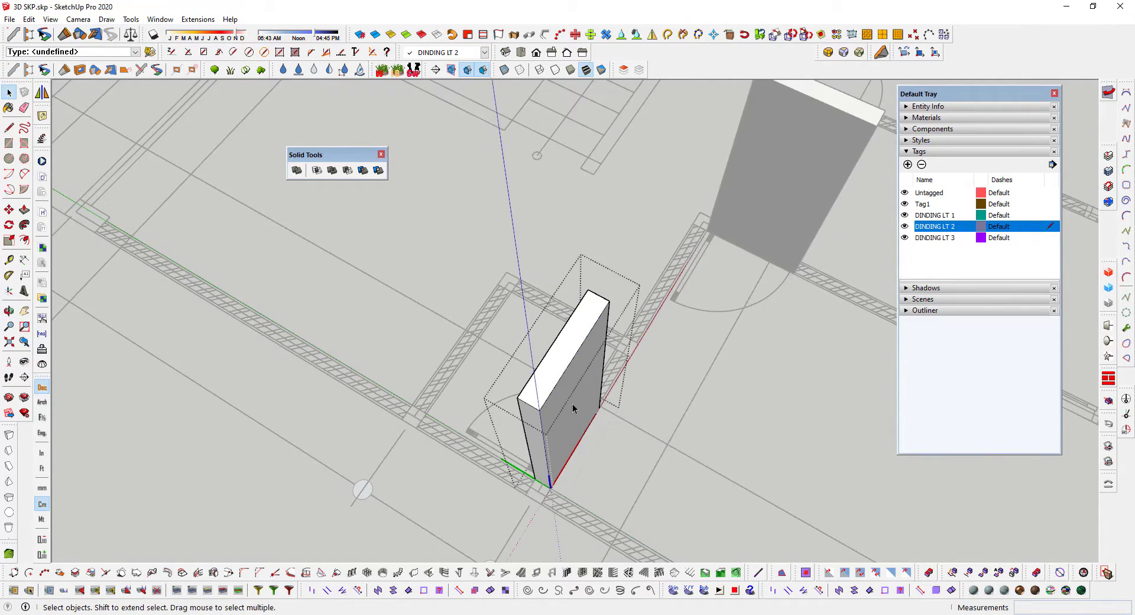
key("p")
left_click(575, 399)
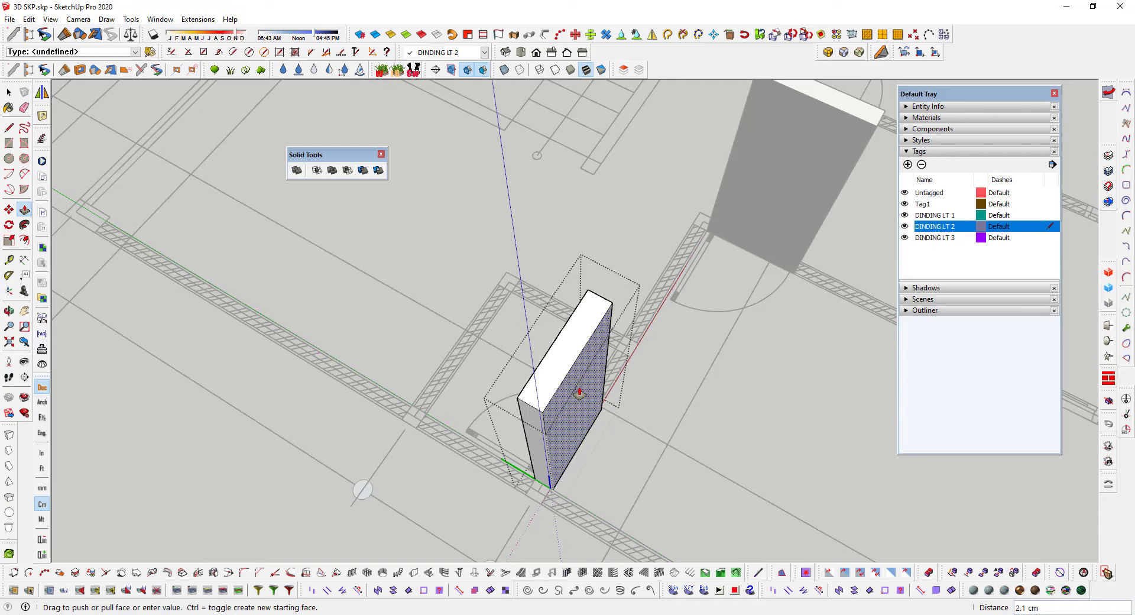
key("Return")
middle_click_drag(580, 395, 682, 395)
left_click(637, 353)
left_click(637, 353)
scroll(615, 307, "down", 6)
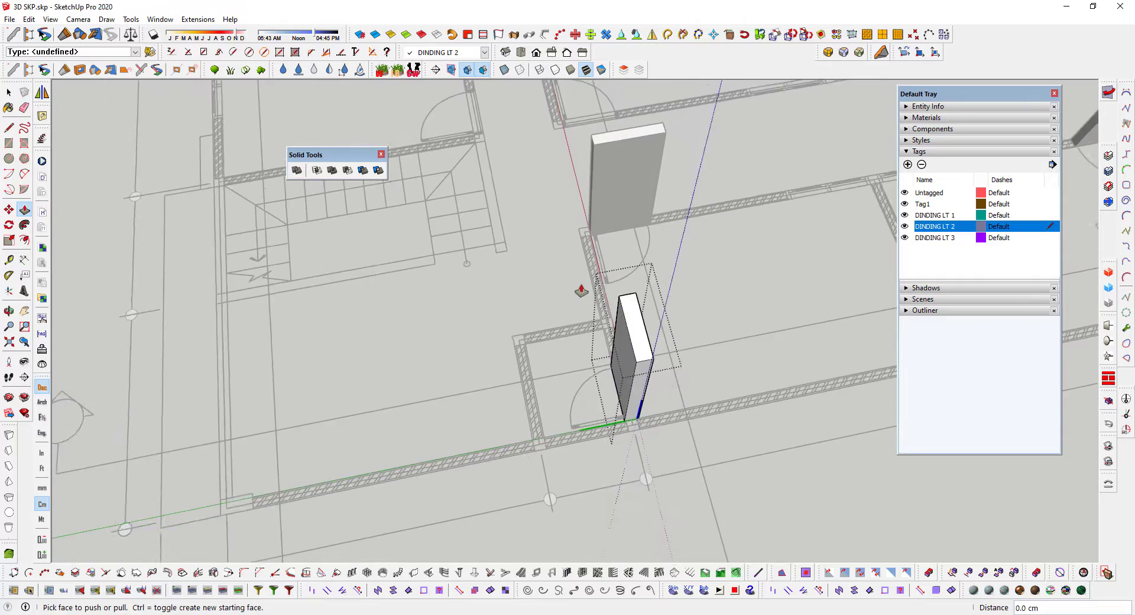
key("space")
scroll(698, 298, "down", 10)
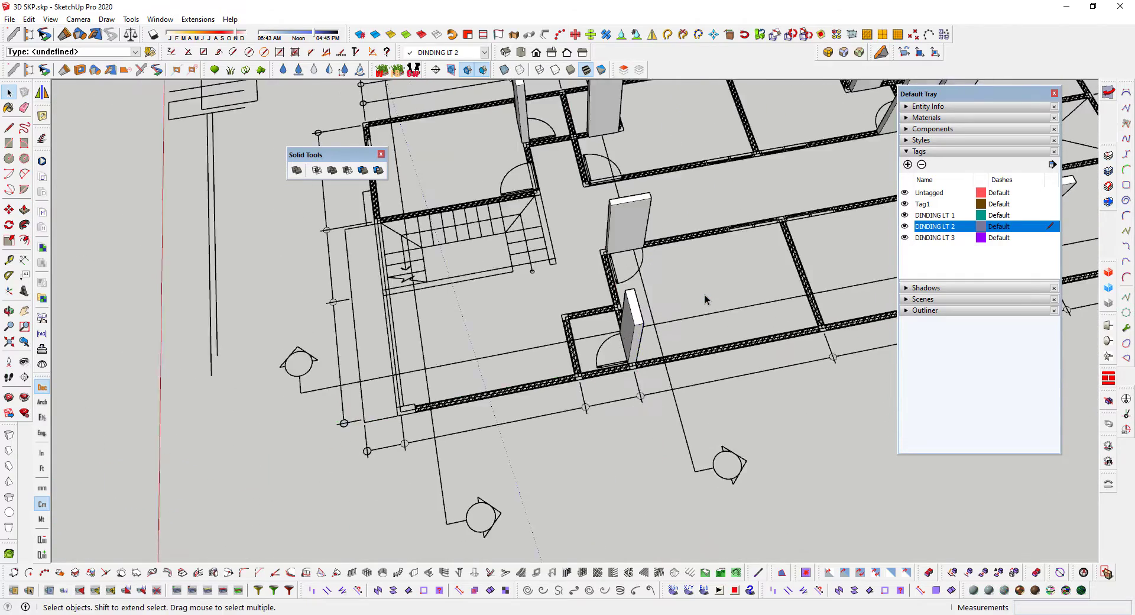
Thicken the bedroom door block near the stairs by pulling its broad face out 2 cm inside the component.
middle_click_drag(737, 362, 766, 274)
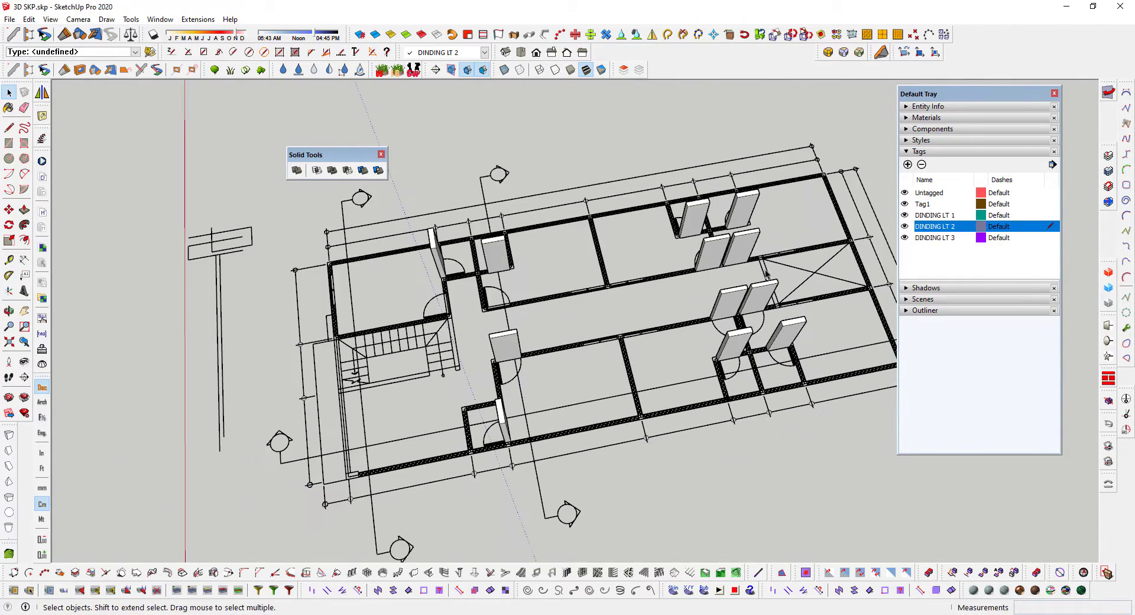
scroll(503, 346, "up", 8)
double_click(556, 329)
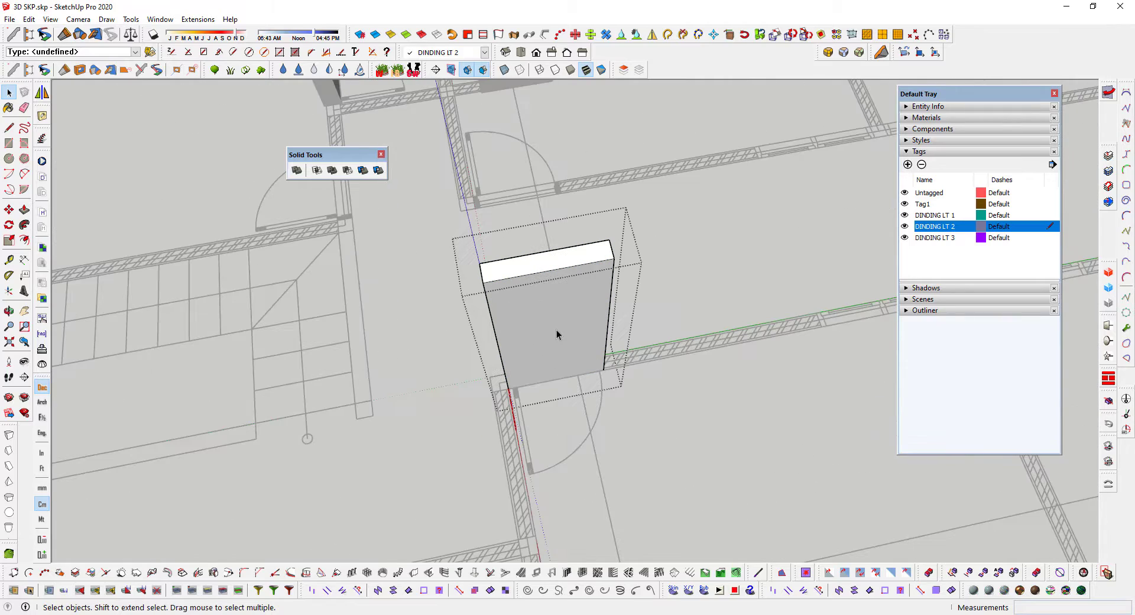
key("p")
left_click(558, 327)
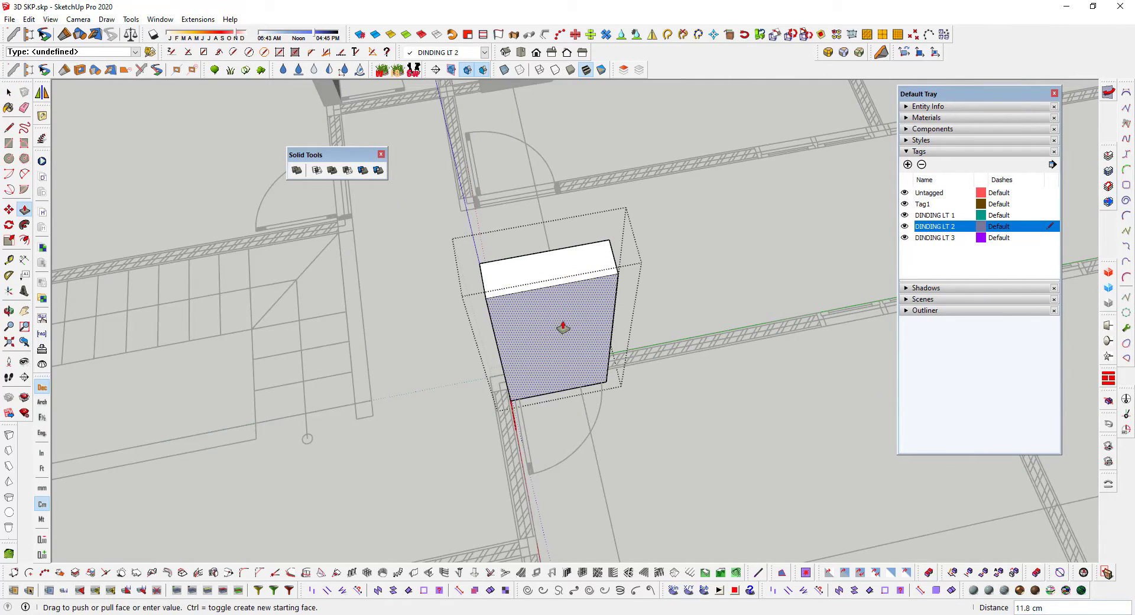
type("2")
key("Return")
middle_click_drag(608, 375, 616, 306)
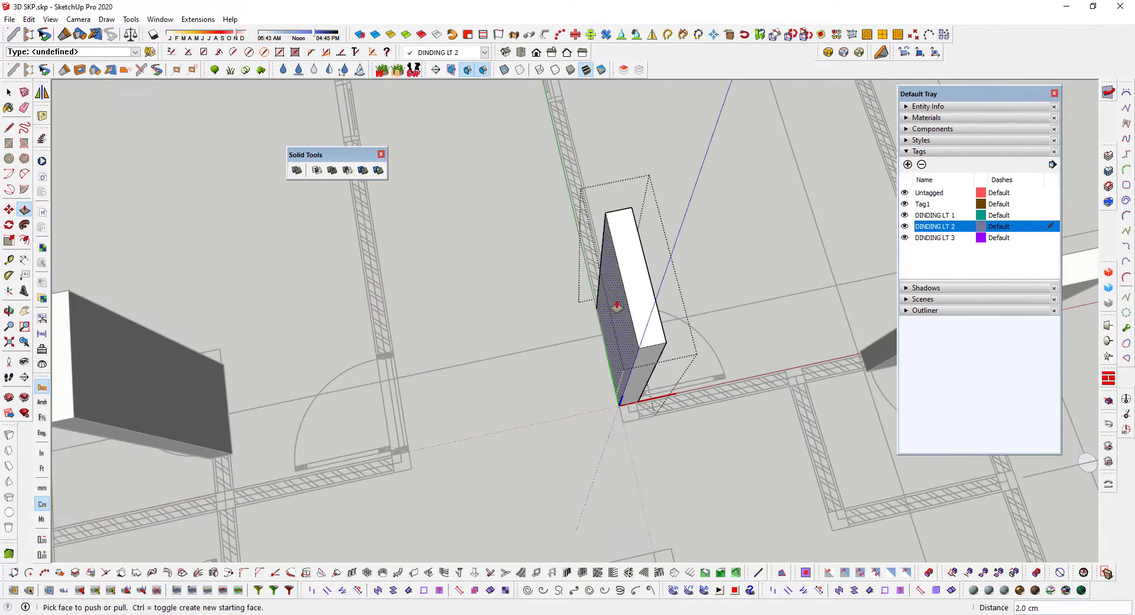
scroll(540, 317, "down", 6)
key("space")
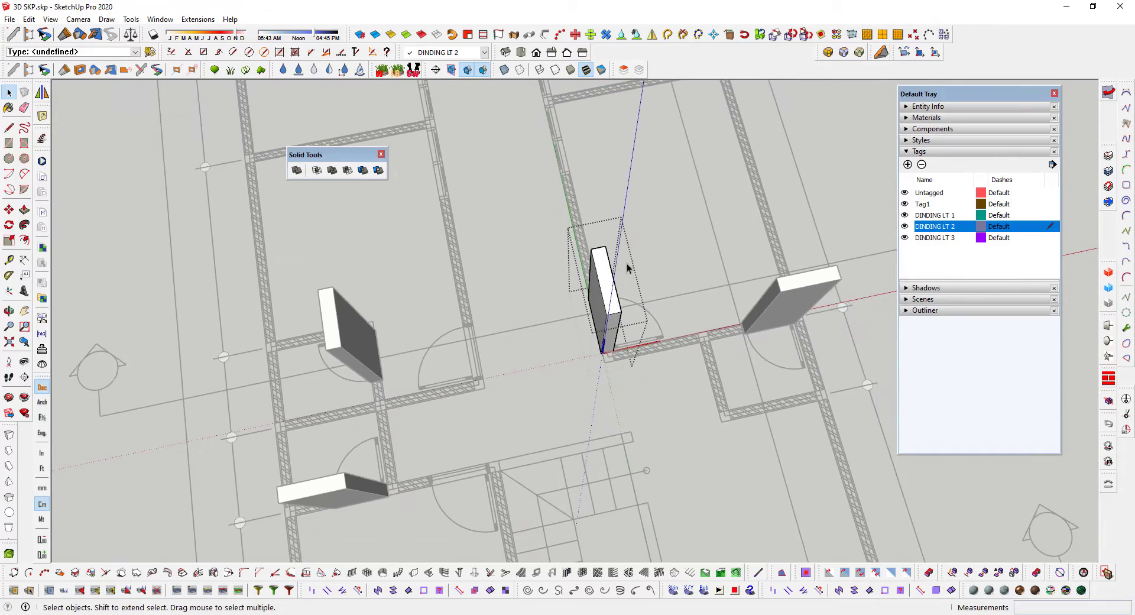
scroll(662, 246, "down", 5)
middle_click_drag(662, 249, 600, 305)
scroll(601, 305, "up", 6)
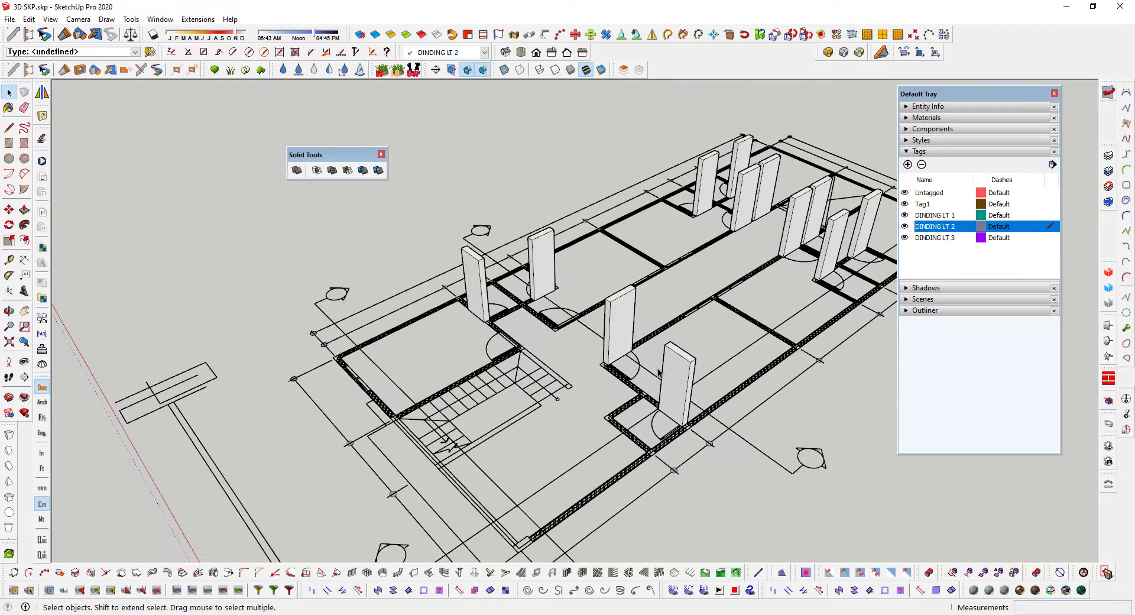
Merge the four door blocks near the stairs and the two blocks of the far-end bathrooms across the corridor using Outer Shell.
middle_click_drag(587, 305, 701, 349)
scroll(701, 350, "up", 1)
left_click(615, 299)
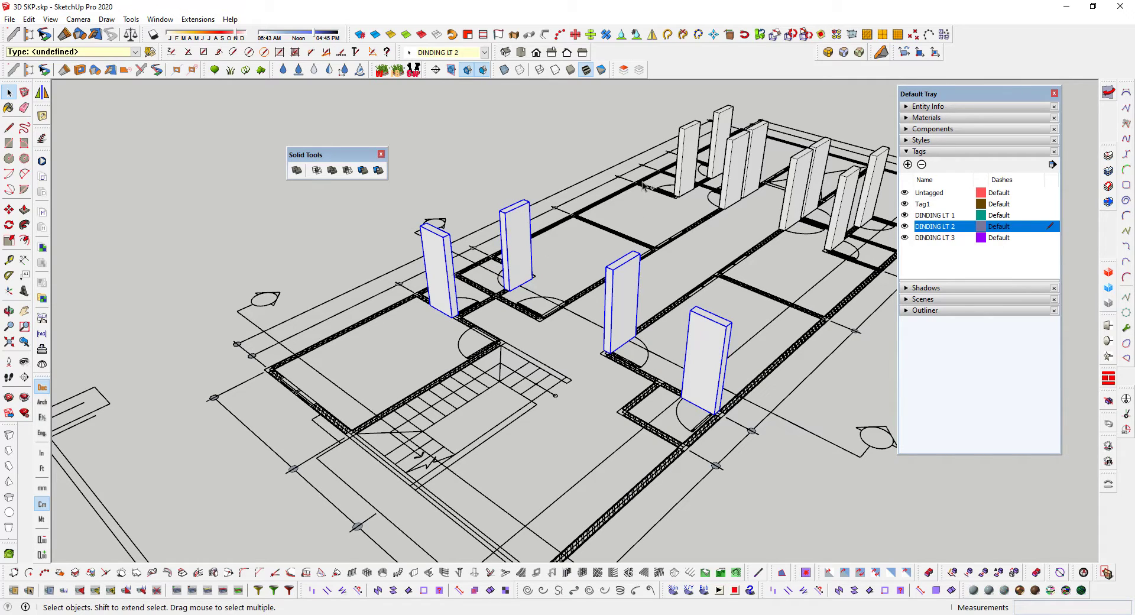
right_click(729, 123)
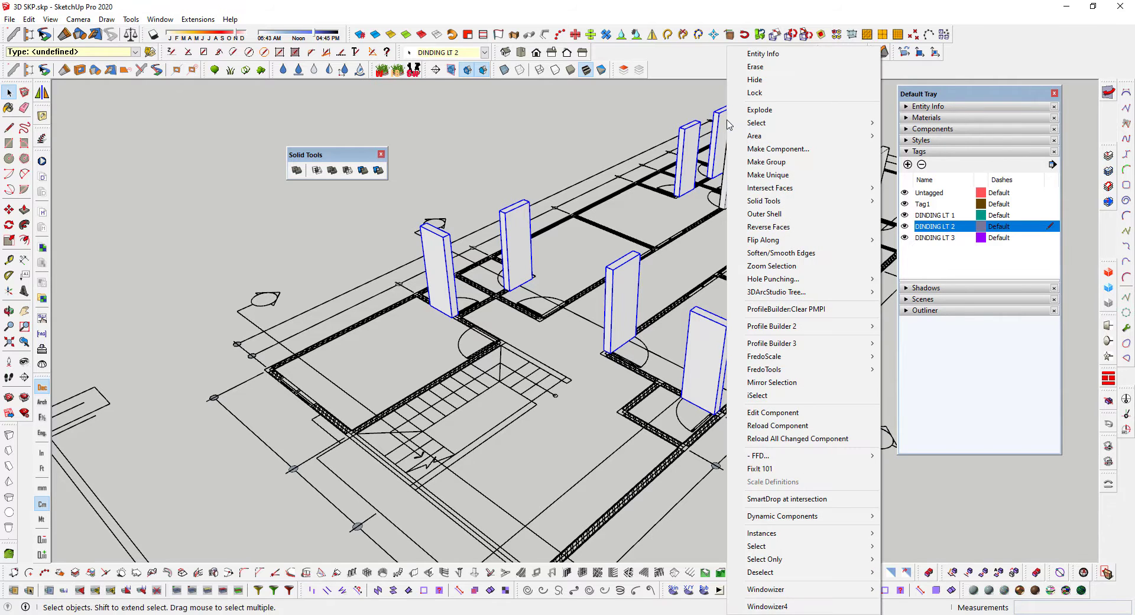
left_click(768, 215)
Unhide the second-floor walls around the merged door blocks.
scroll(645, 218, "down", 2)
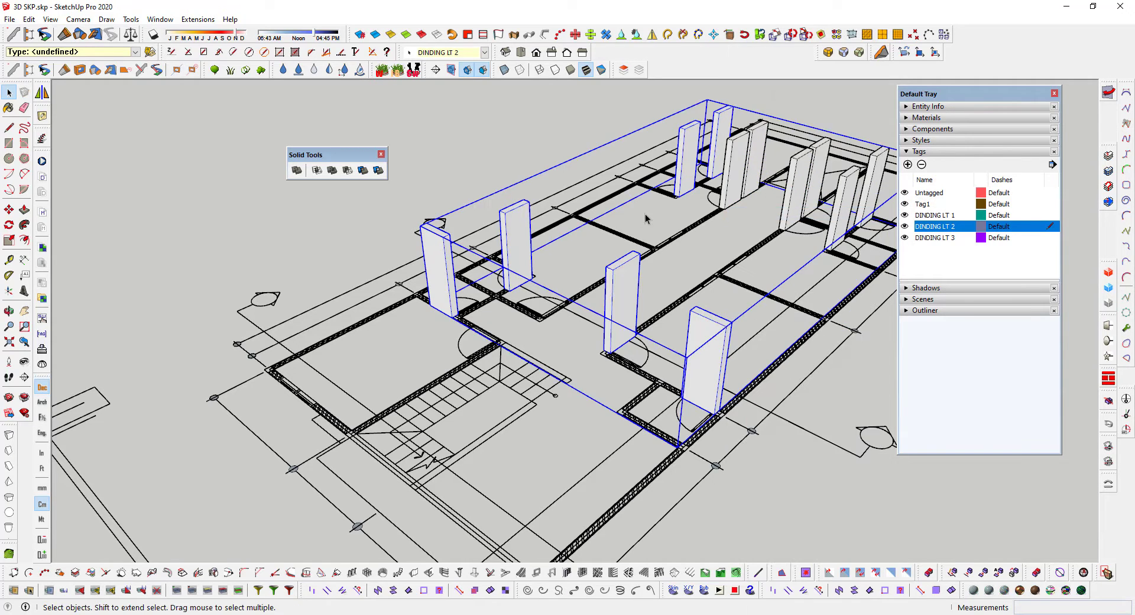
scroll(626, 225, "down", 4)
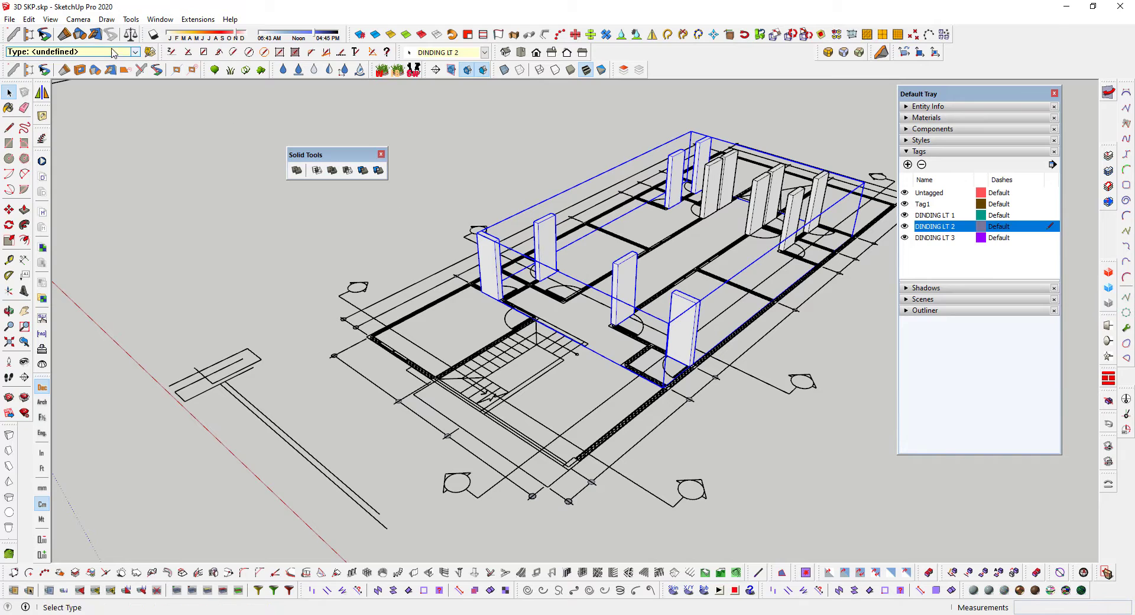
left_click(29, 20)
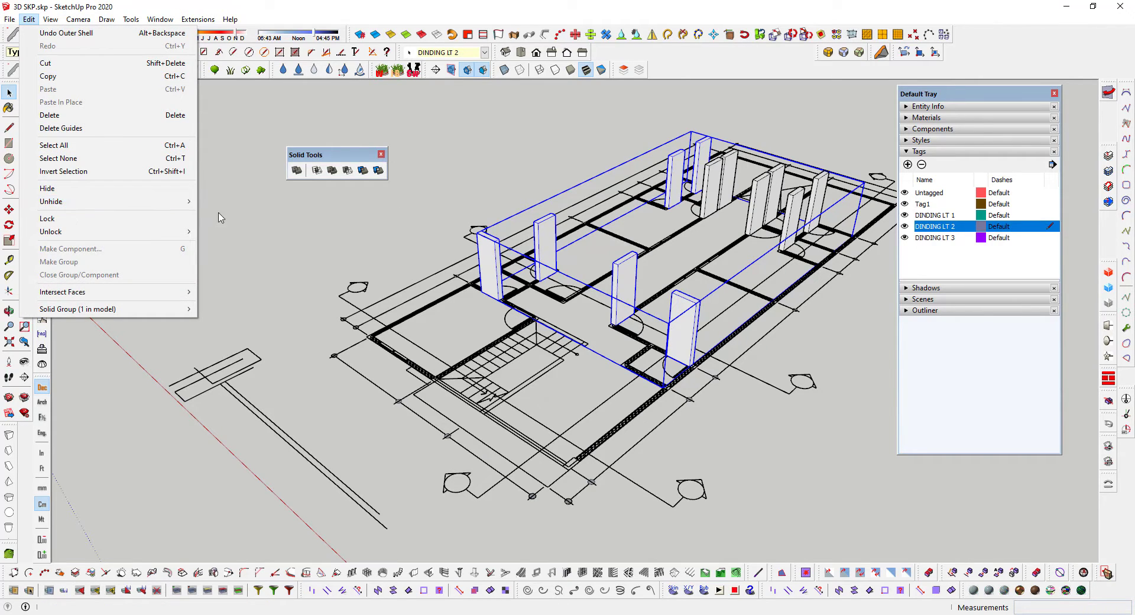
mouse_move(180, 214)
left_click(239, 215)
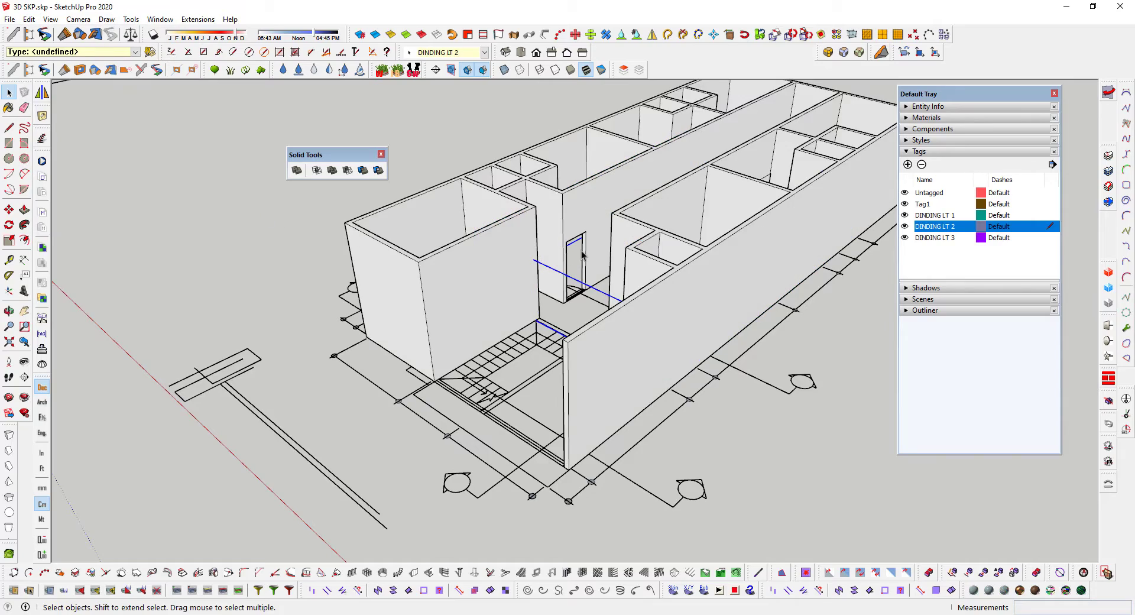
Subtract the merged door blocks from the second-floor wall solid with Solid Tools and clear the selection.
middle_click_drag(582, 256, 559, 384)
scroll(556, 392, "up", 2)
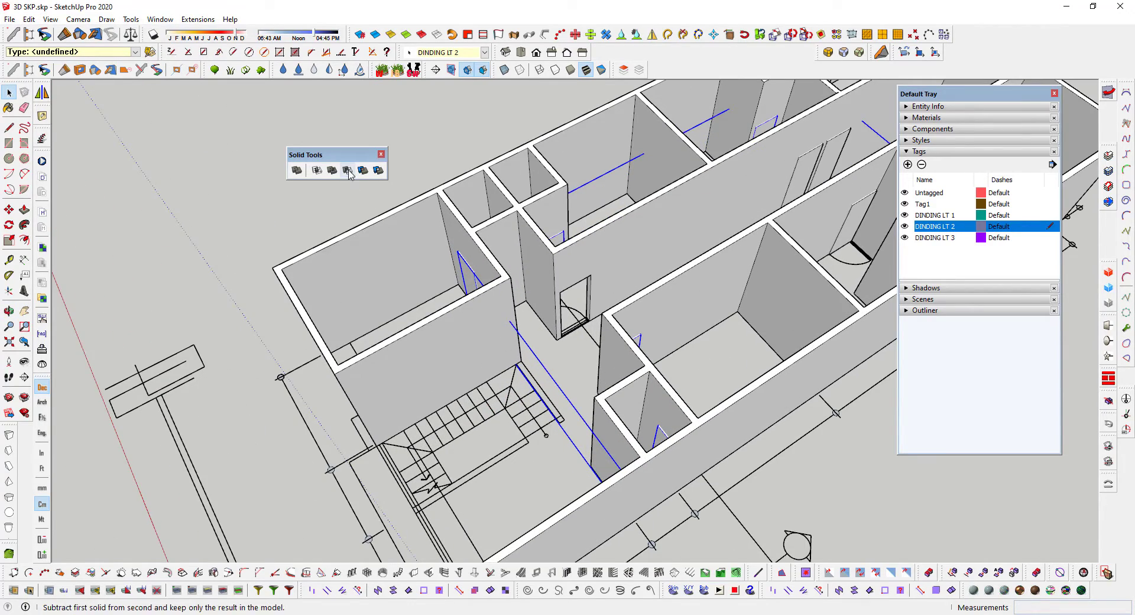
left_click(431, 341)
key("space")
left_click(187, 377)
middle_click_drag(320, 391, 442, 374)
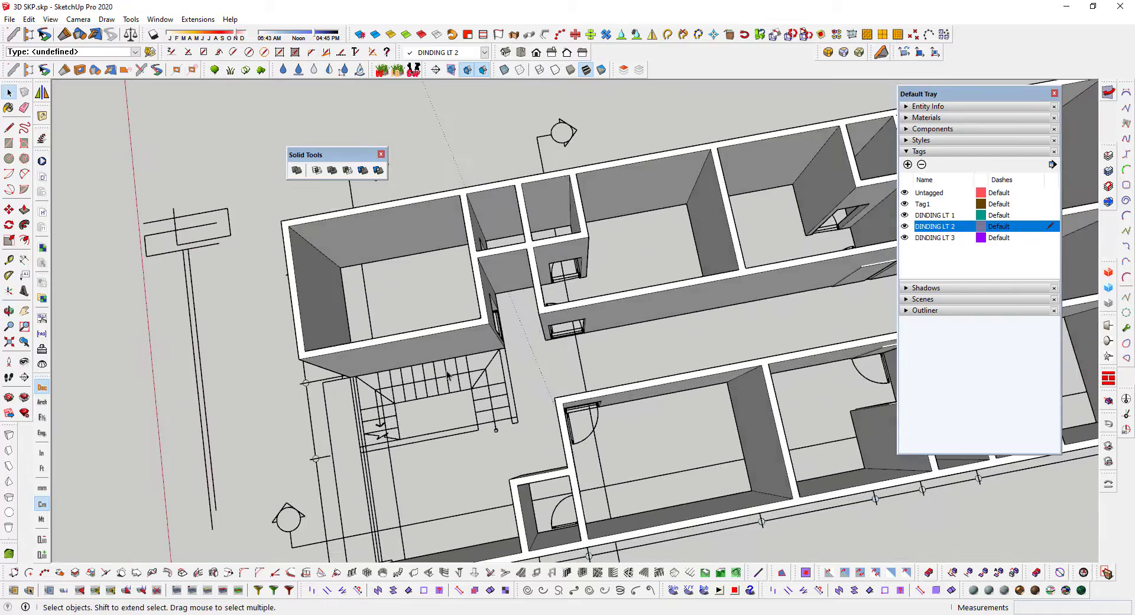
Hide the second-floor wall group again to expose the remaining door blocks.
middle_click_drag(565, 304, 473, 381)
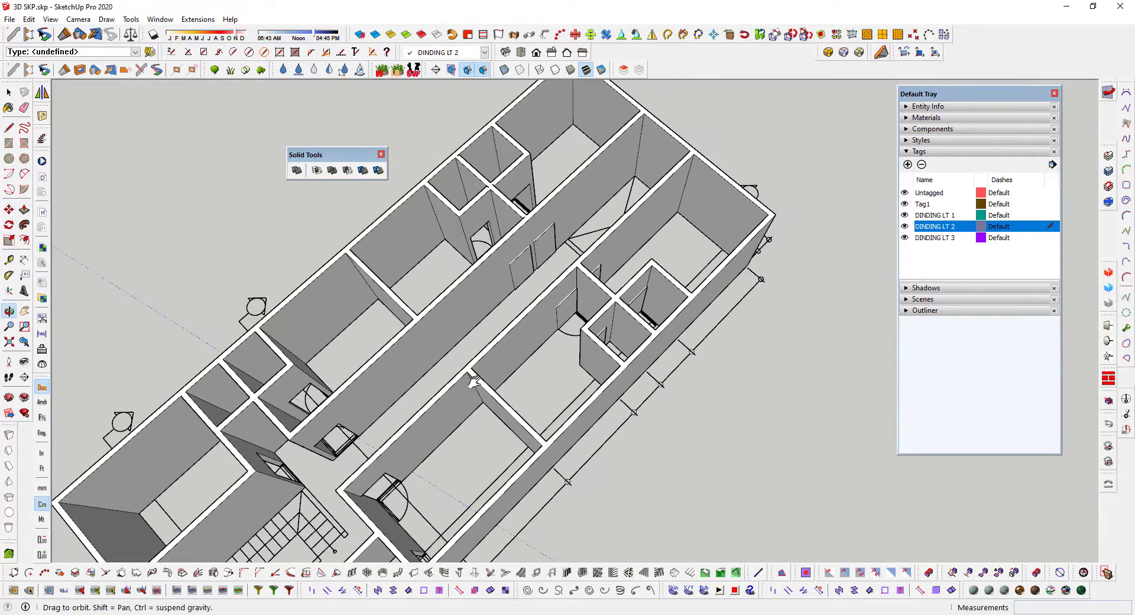
key("ctrl+a")
right_click(478, 386)
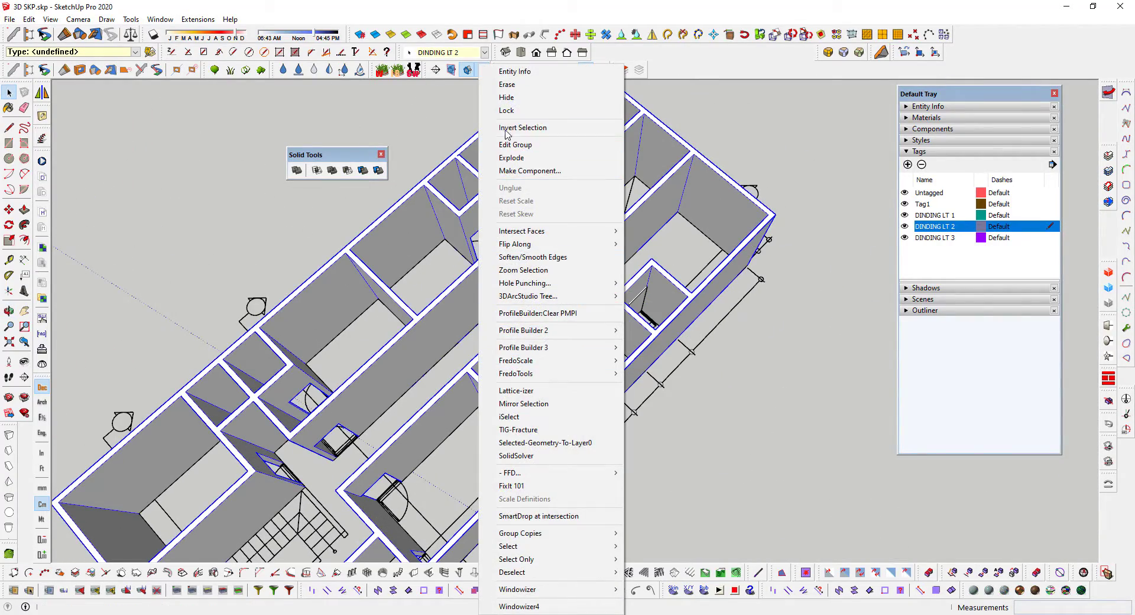
left_click(505, 98)
Select the six remaining door blocks at the far end of the corridor and merge them with Outer Shell.
middle_click_drag(506, 100, 609, 367)
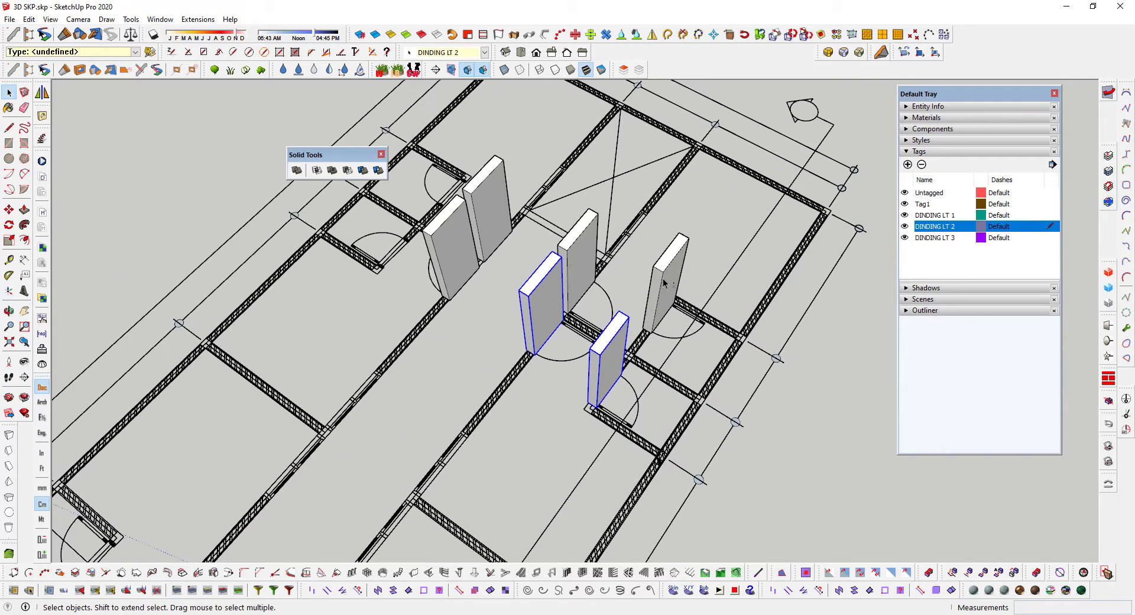
right_click(462, 254)
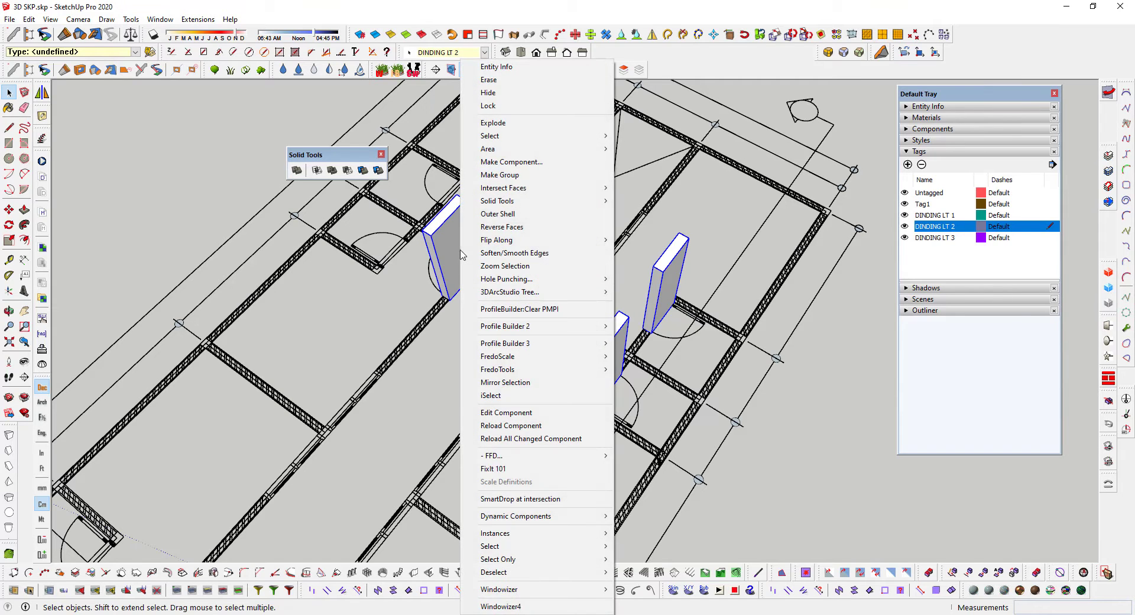
left_click(501, 214)
scroll(502, 236, "down", 6)
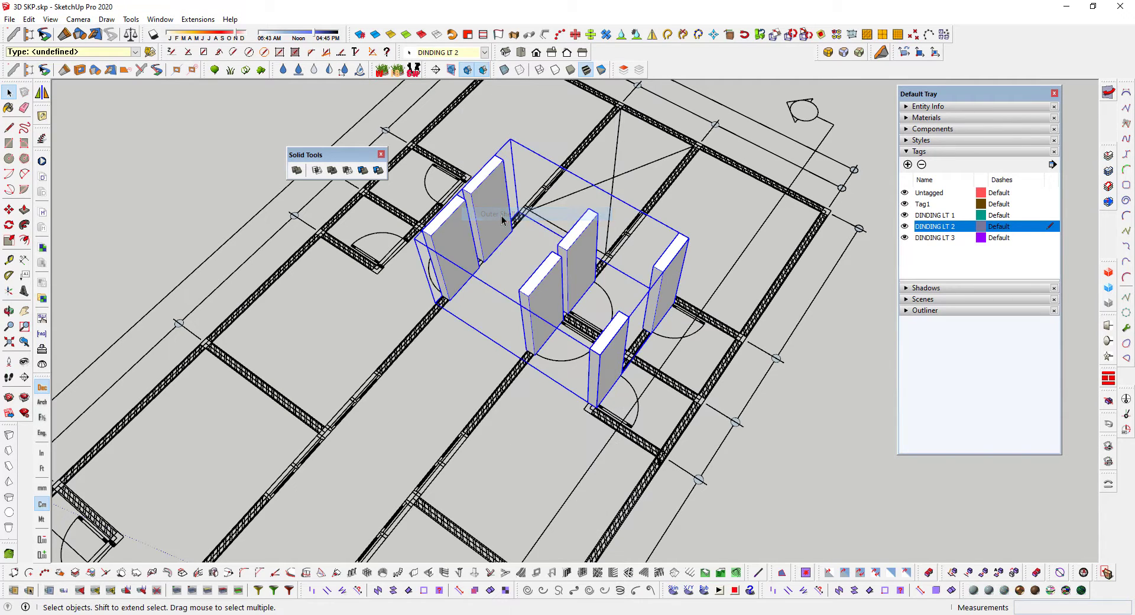
Bring the hidden second-floor walls back into view around the second merged set of door blocks.
left_click(31, 21)
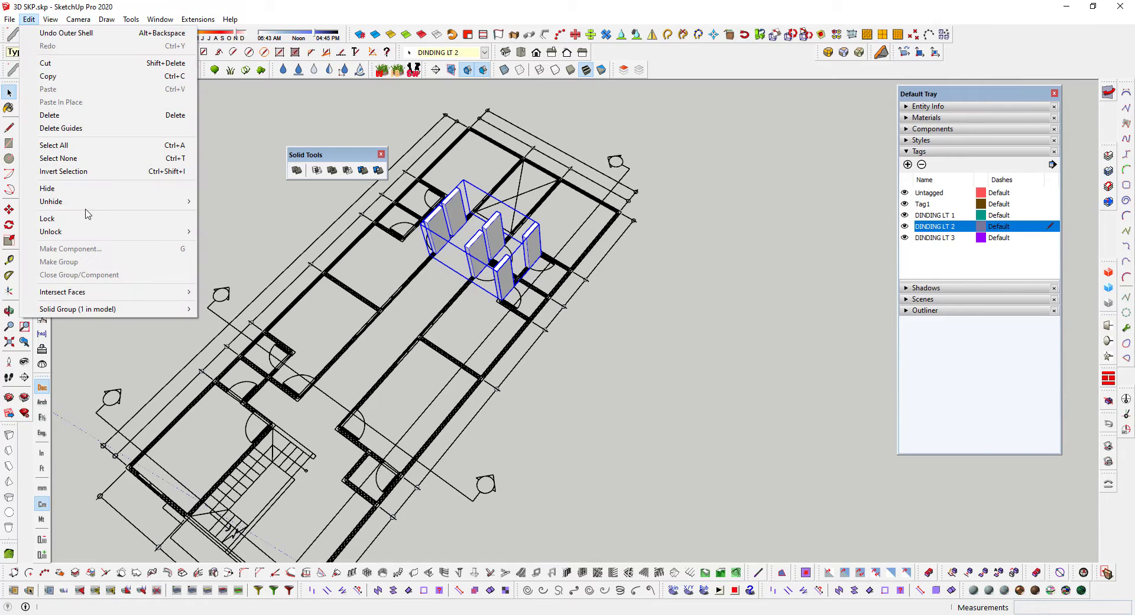
mouse_move(165, 202)
left_click(226, 218)
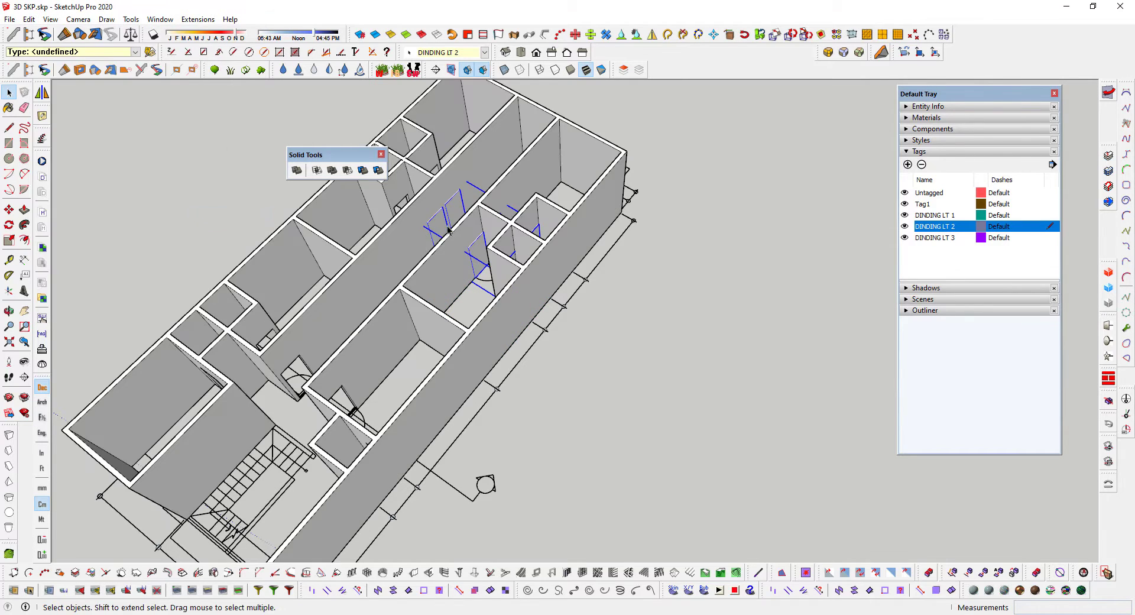
Subtract the second merged set of door blocks from the second-floor walls with the Solid Tools Subtract operation.
middle_click_drag(476, 245, 605, 322)
scroll(537, 245, "up", 3)
scroll(627, 323, "up", 3)
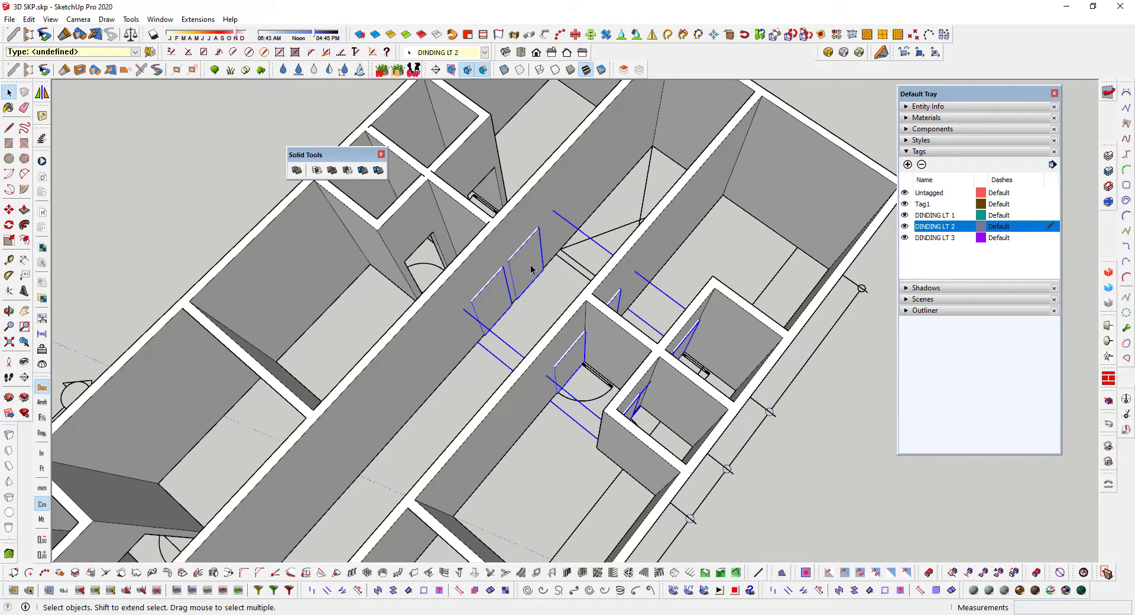
left_click(347, 170)
left_click(422, 343)
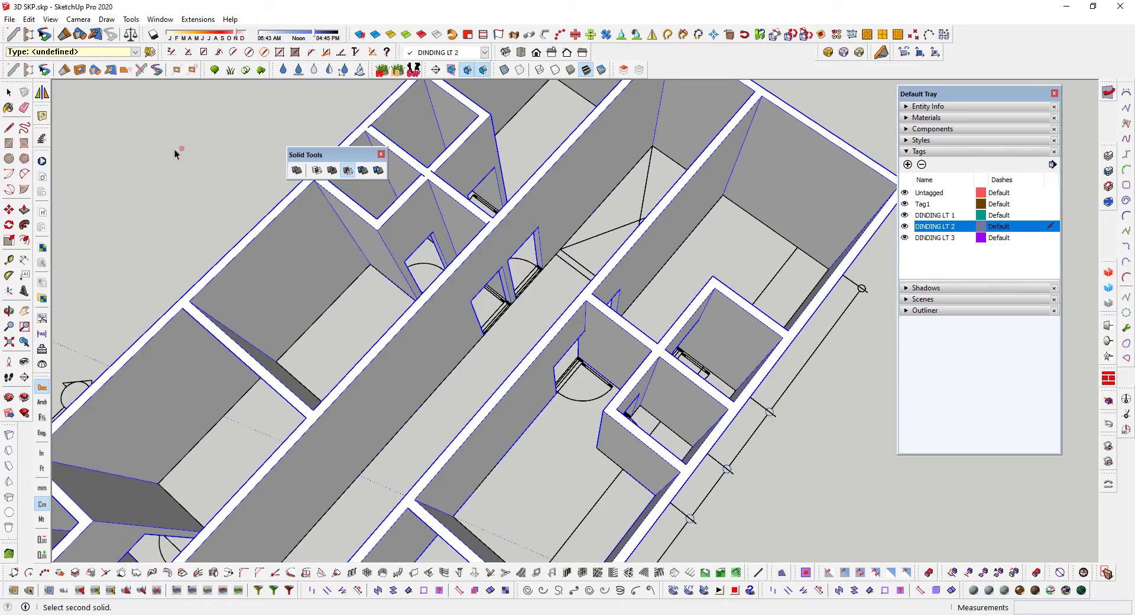
Inspect the door openings cut through the second-floor walls along the corridor, bedrooms and bathrooms.
middle_click_drag(226, 223, 702, 216)
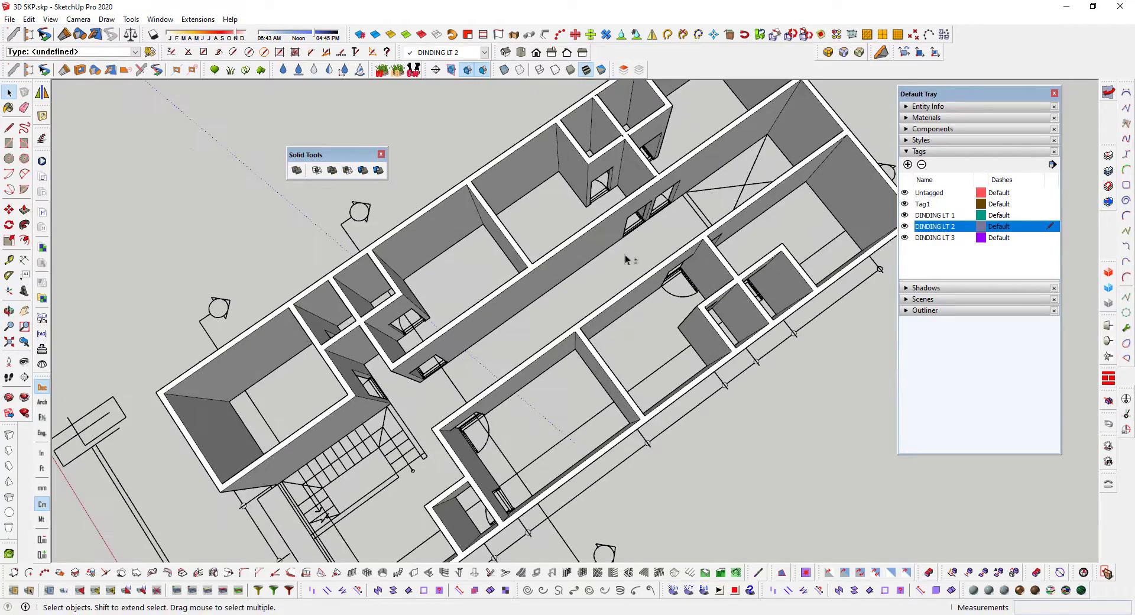
middle_click_drag(631, 259, 451, 284)
middle_click_drag(282, 313, 385, 309, "shift")
middle_click_drag(602, 284, 641, 288, "shift")
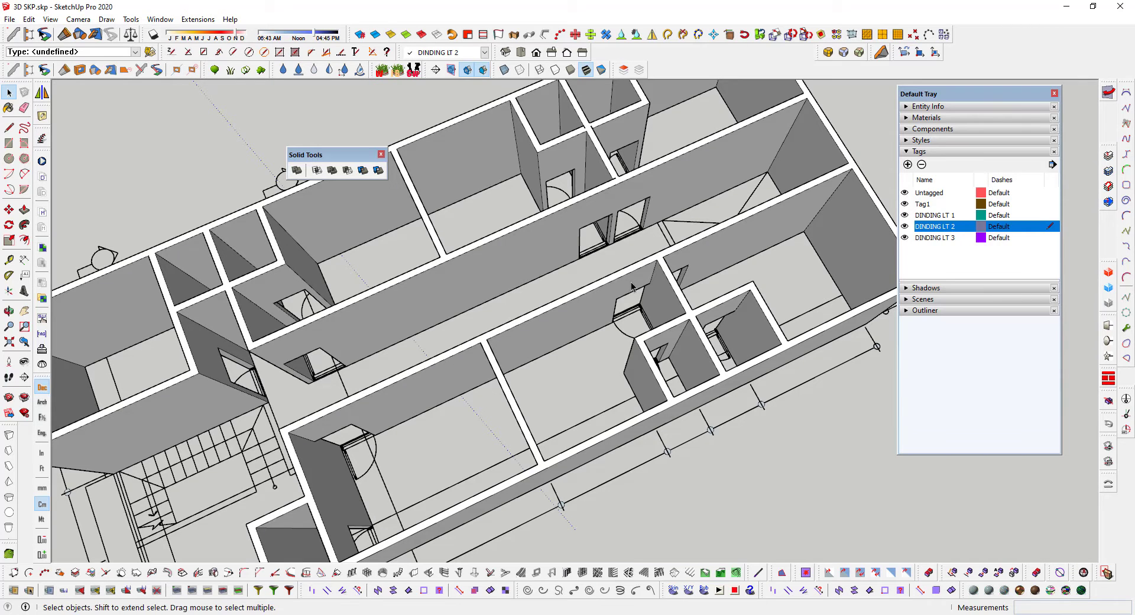
middle_click_drag(631, 286, 562, 289)
middle_click_drag(525, 353, 480, 315)
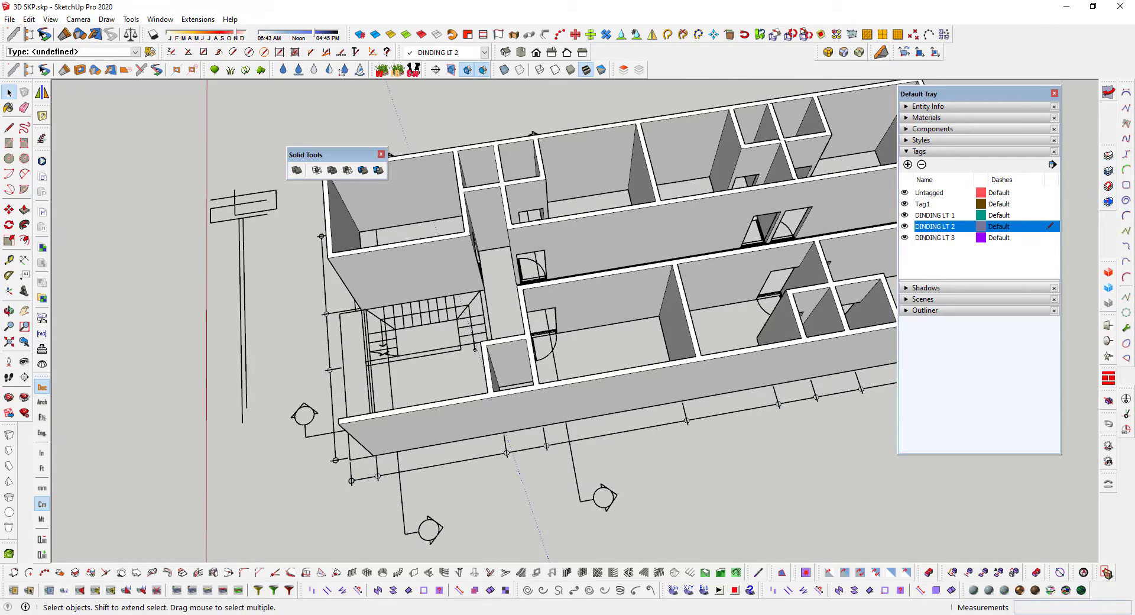
Switch to the house drawings PDF in Foxit Reader and examine the second-floor door and window plan with the J2 window detail.
key("alt+Tab")
scroll(566, 384, "down", 5)
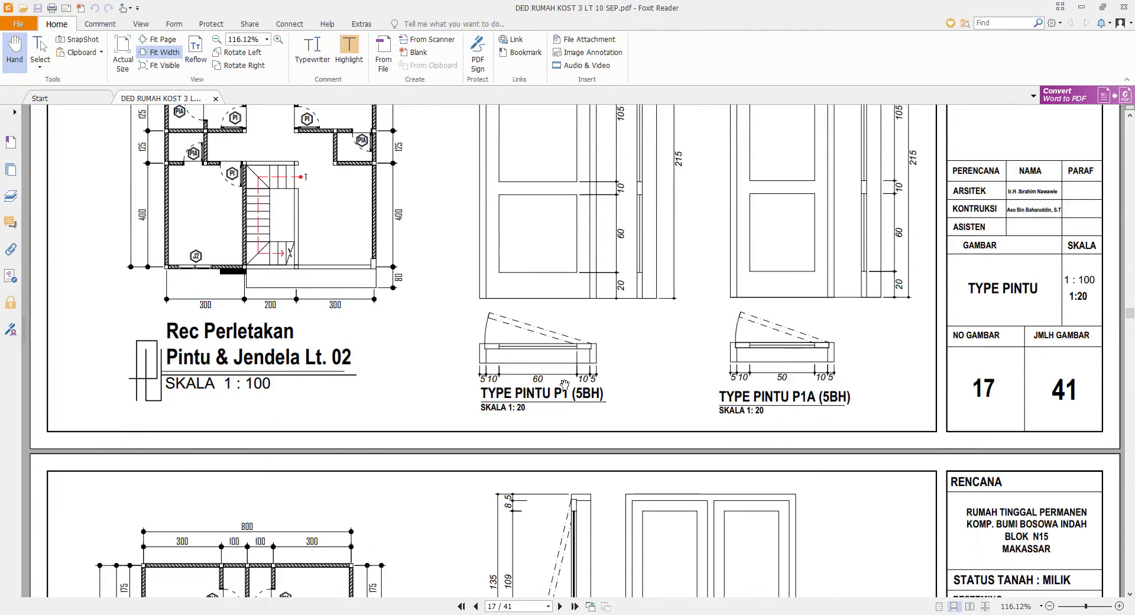
scroll(567, 385, "down", 5)
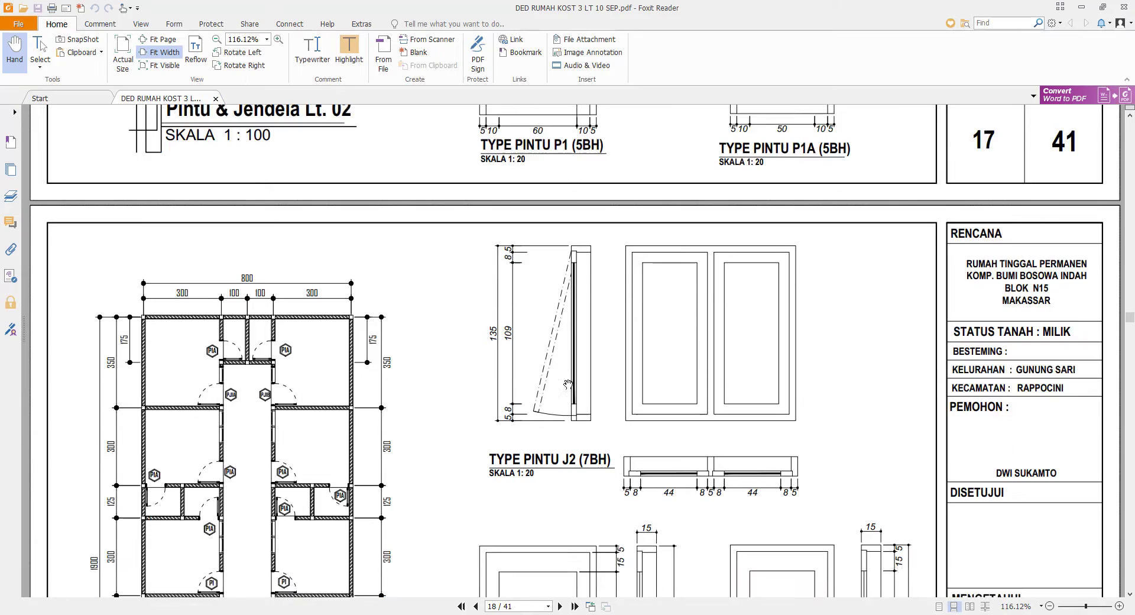
scroll(575, 385, "up", 15)
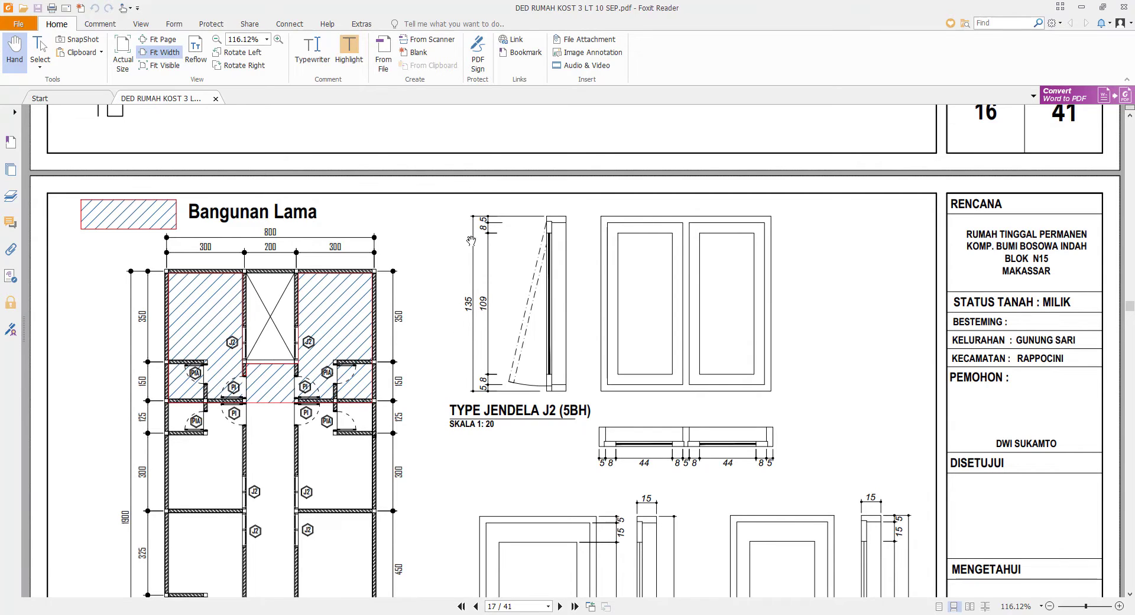
Check the J2 window positions on the second-floor plan and the window detail in the PDF, and return to SketchUp.
scroll(499, 329, "down", 3)
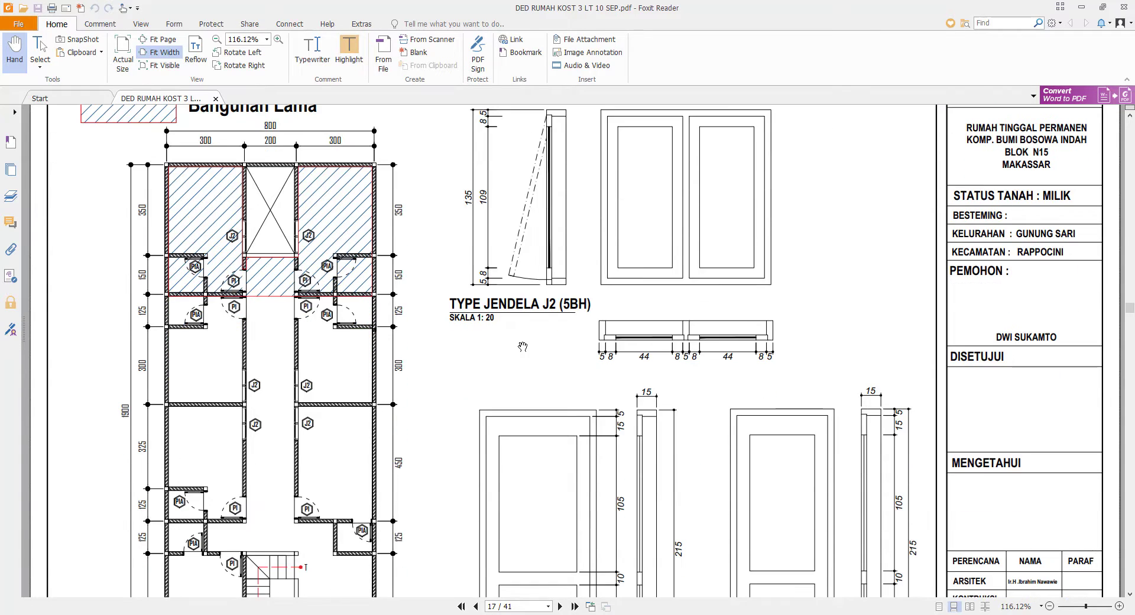
scroll(523, 347, "down", 1)
left_click(1083, 8)
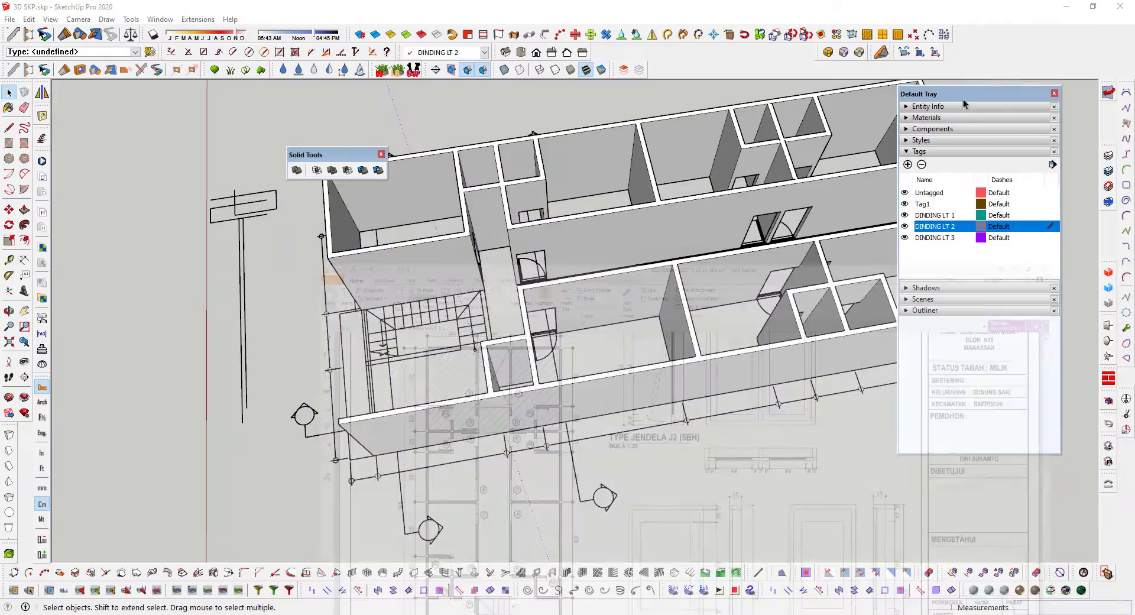
Hide the second-floor walls to expose the floor plan beneath them.
mouse_move(686, 361)
middle_mouse_down()
mouse_move(665, 362)
mouse_move(615, 306)
middle_mouse_up()
scroll(578, 270, "up", 5)
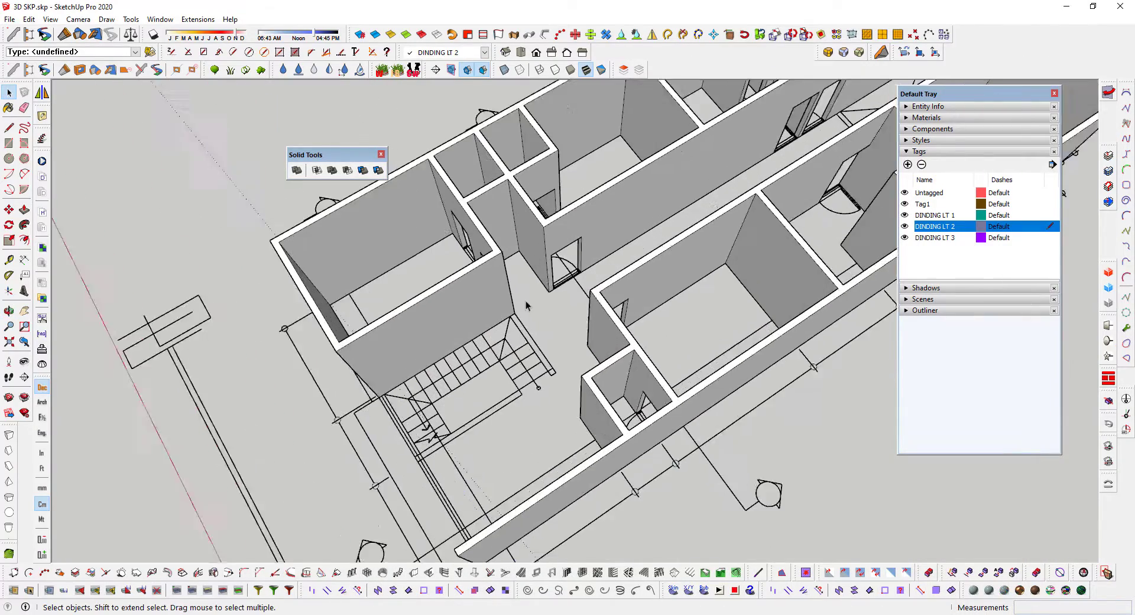
right_click(624, 220)
left_click(686, 94)
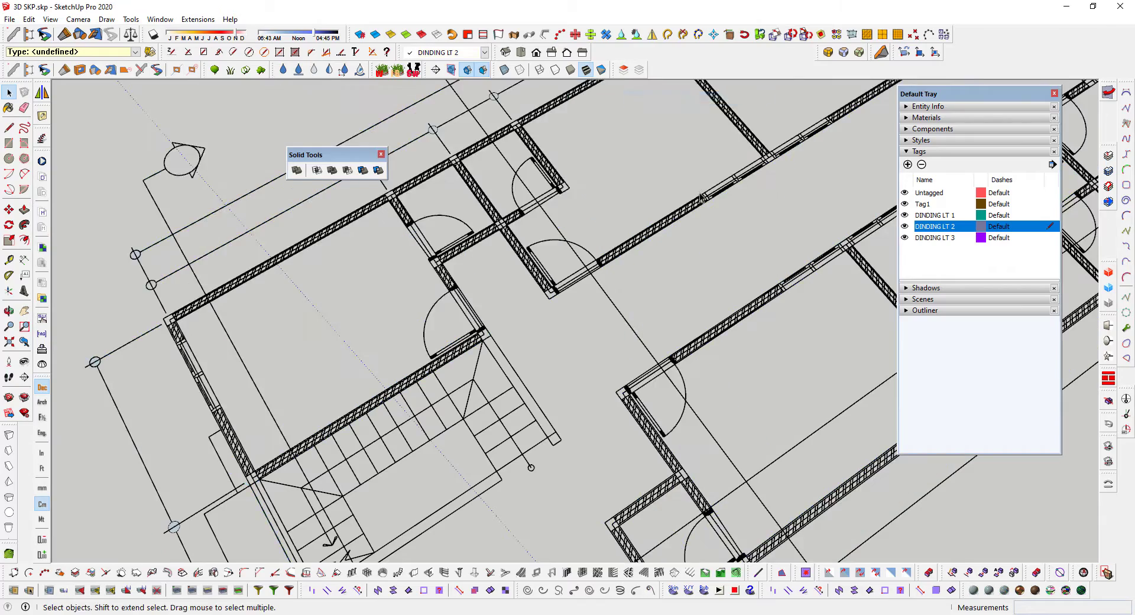
Draw a rectangle over the J2 window in the corridor wall on the plan and extrude it 135 cm upward.
scroll(679, 324, "up", 8)
key("r")
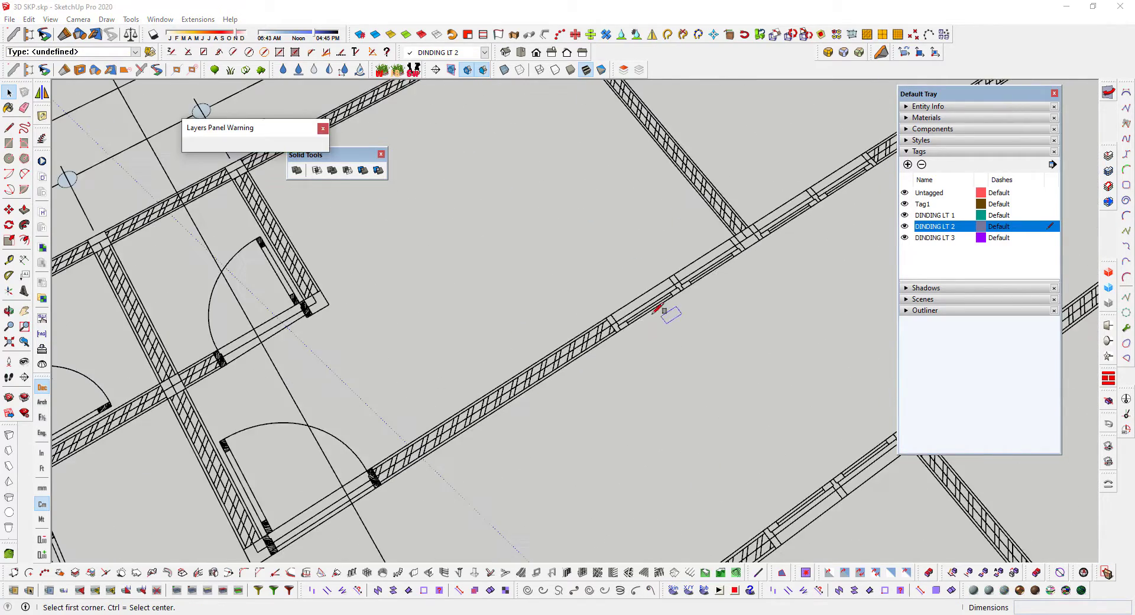
scroll(602, 316, "up", 3)
left_click(594, 321)
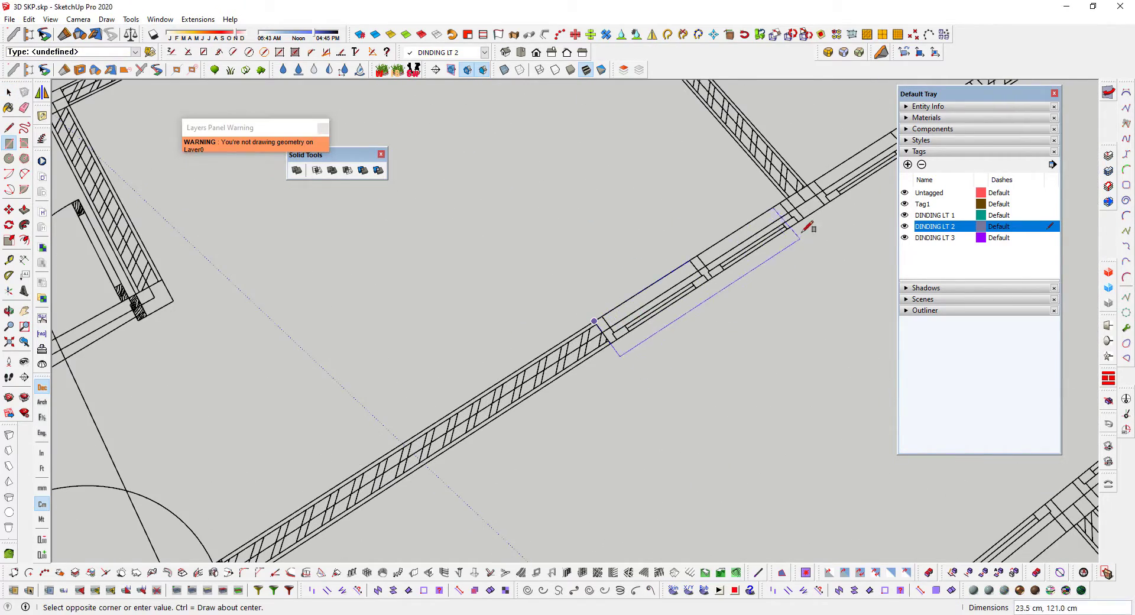
key("p")
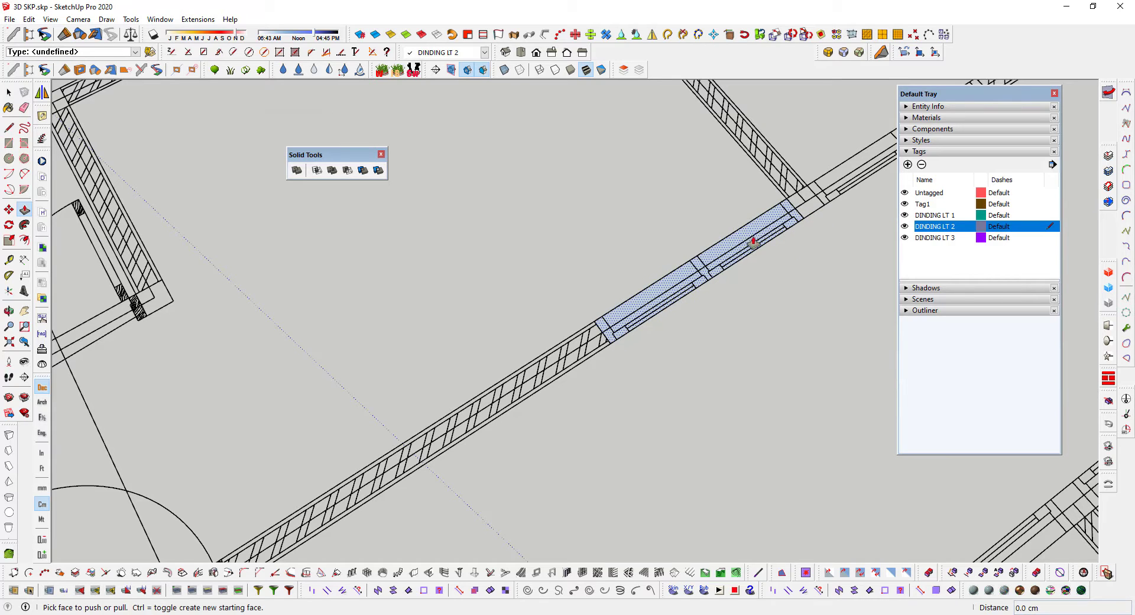
left_click(751, 236)
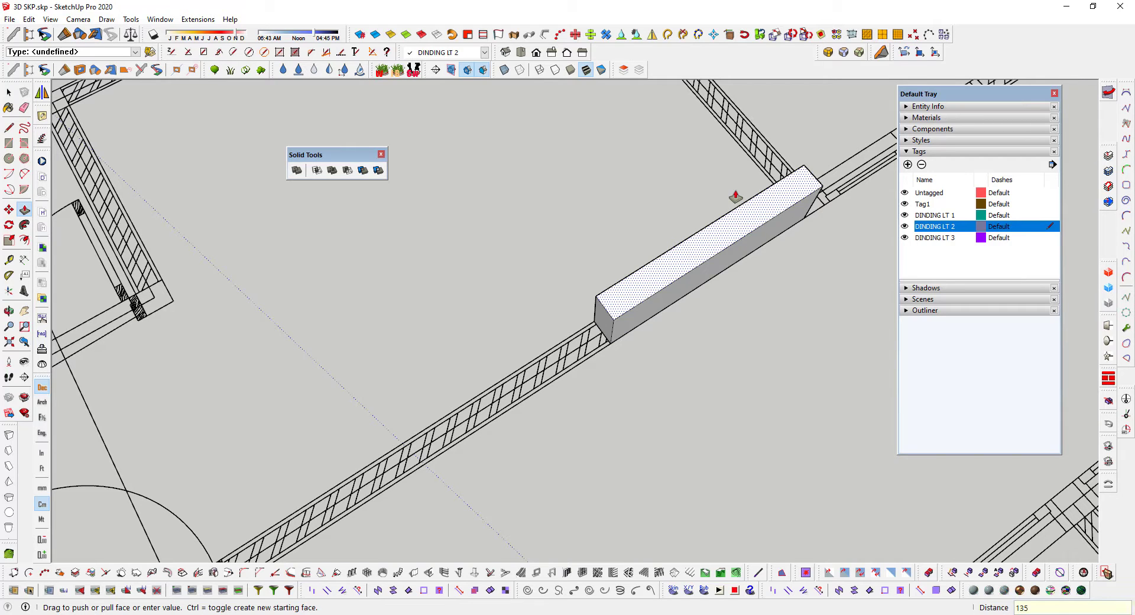
key("Return")
scroll(735, 195, "down", 6)
Turn the extruded window block into a component with the default settings.
key("space")
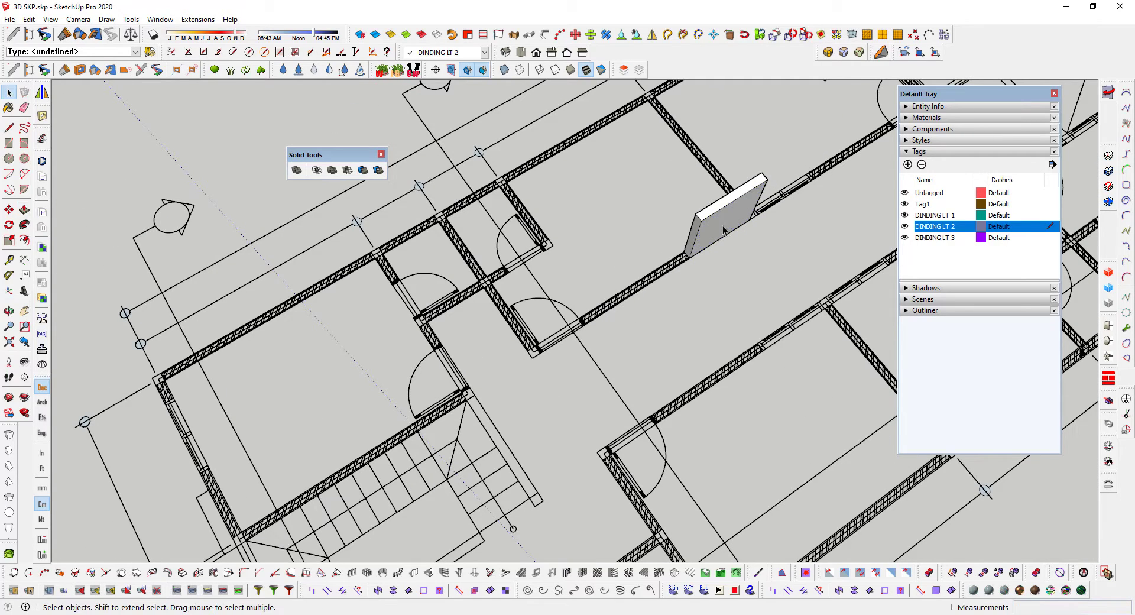
right_click(723, 230)
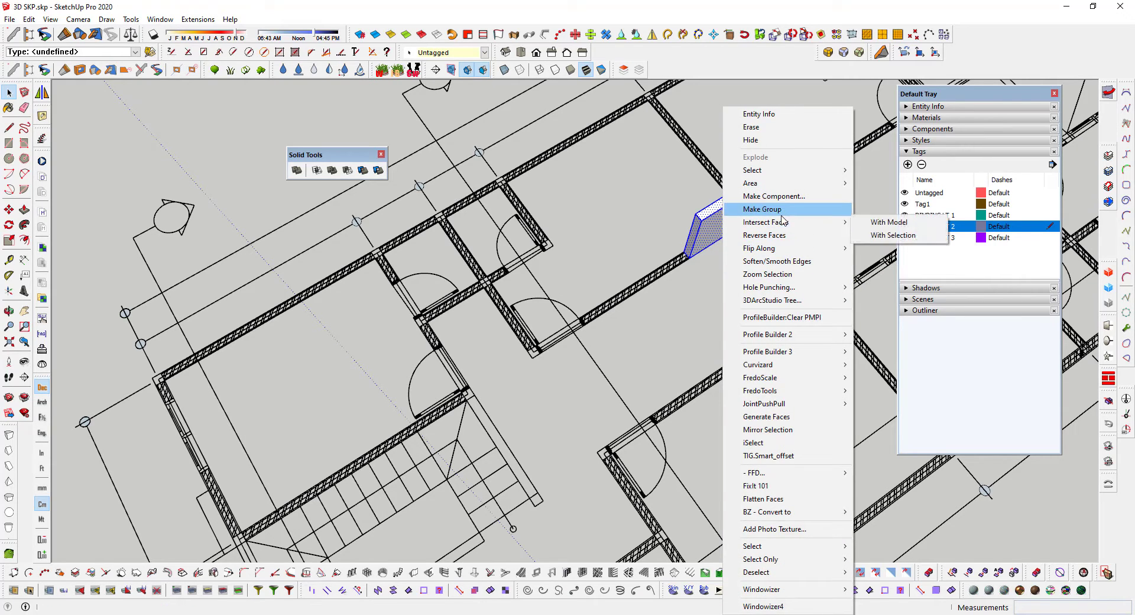
left_click(771, 196)
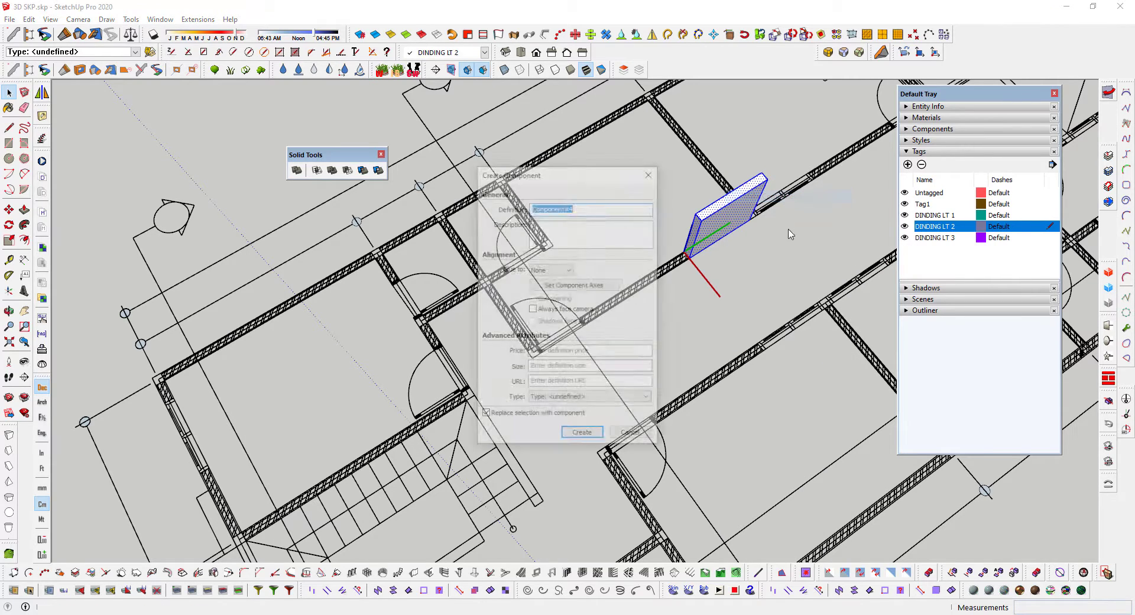
left_click(582, 436)
Unhide the second-floor walls around the window block component.
left_click(28, 19)
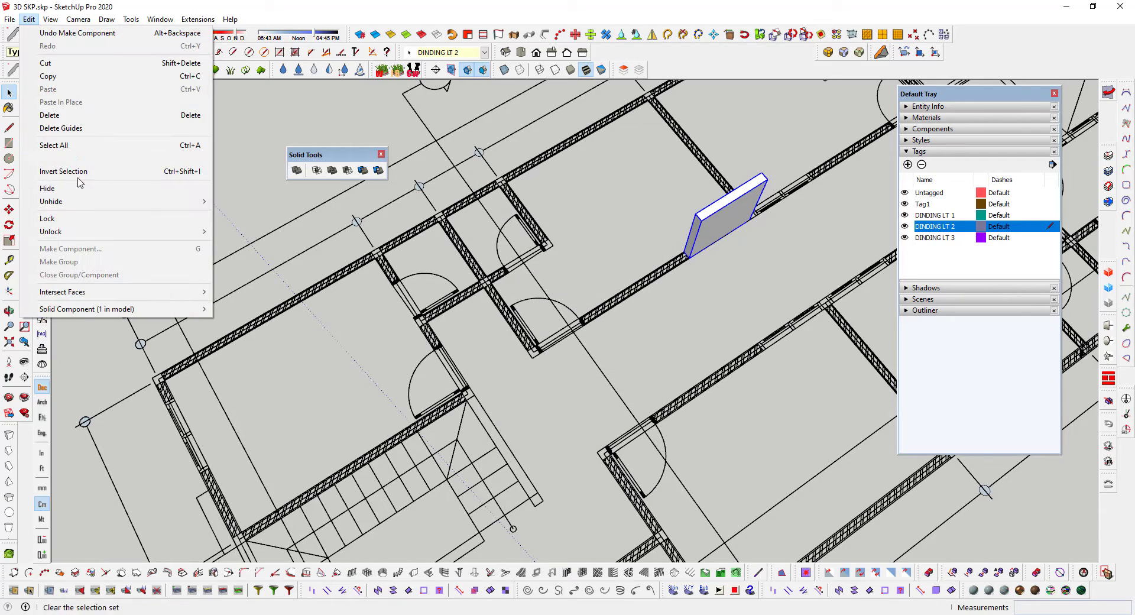
mouse_move(99, 210)
left_click(255, 215)
Place a guide line along the corridor wall at the height of the door opening's top edge.
middle_click_drag(286, 215, 558, 223)
scroll(476, 305, "up", 3)
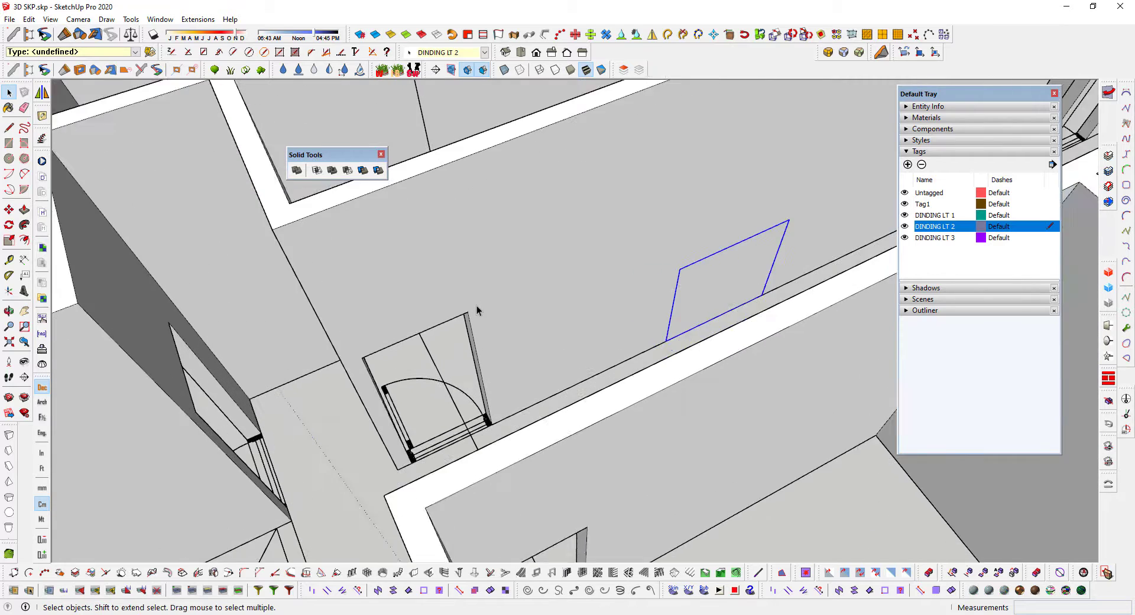
key("t")
left_click(447, 320)
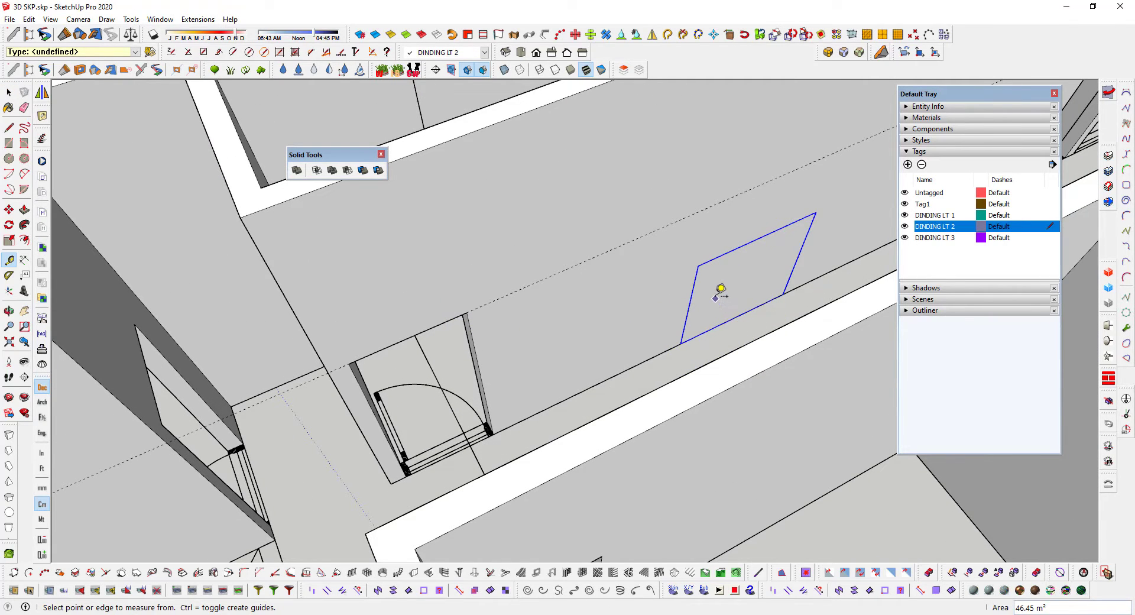
Move the window block up 80 cm so its top edge aligns with the door-height guide.
key("m")
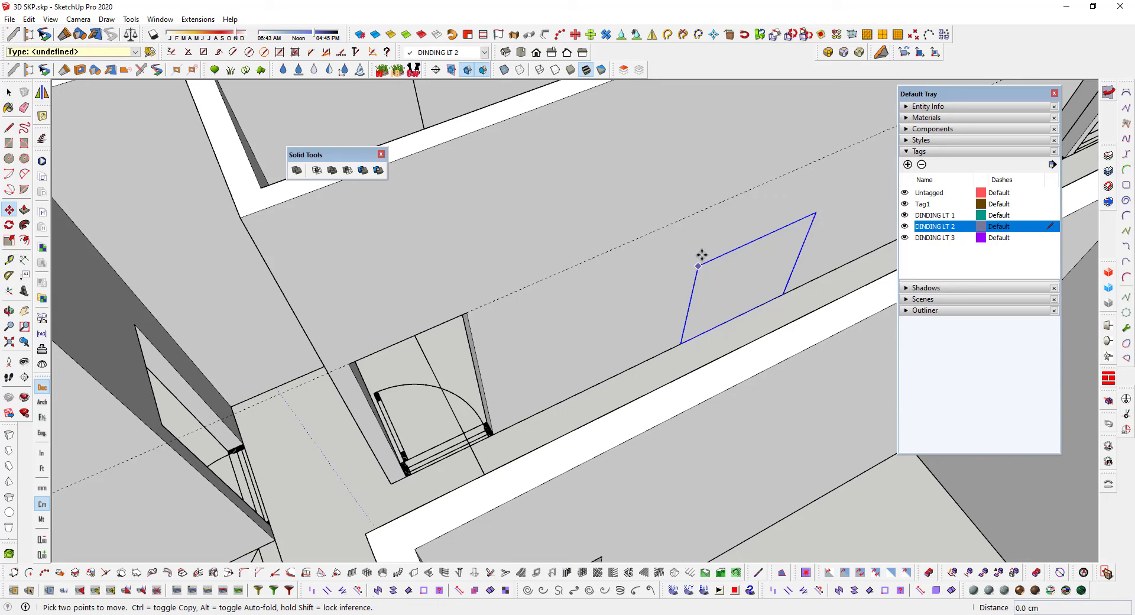
left_click(699, 265)
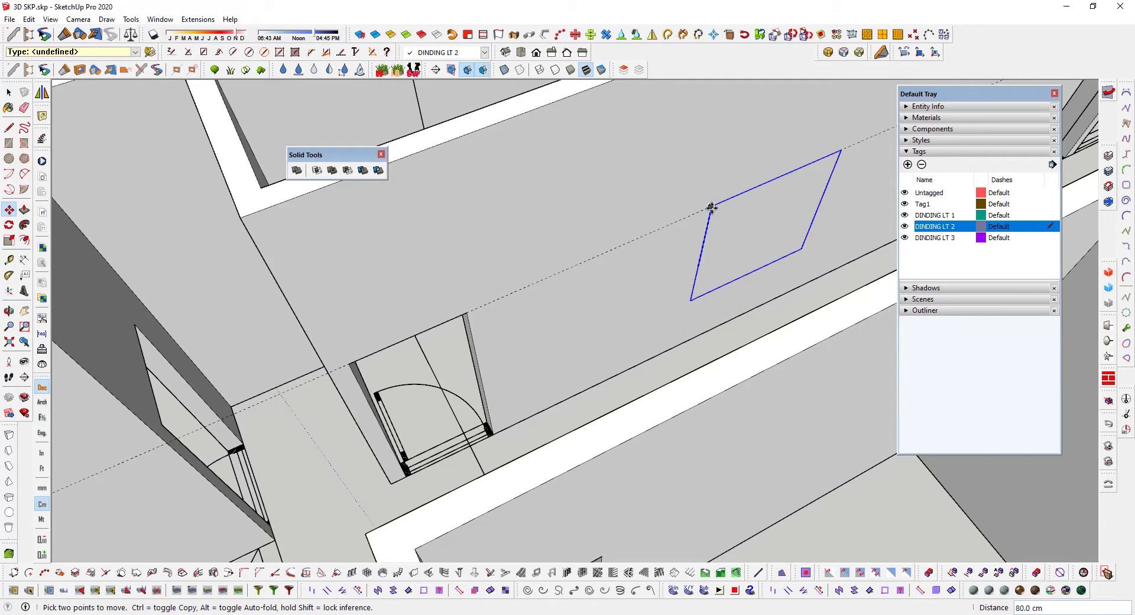
left_click(712, 208)
Hide the second-floor walls again, keeping the raised window block and the floor plan in view.
scroll(715, 241, "down", 5)
middle_click_drag(727, 253, 851, 263)
key("space")
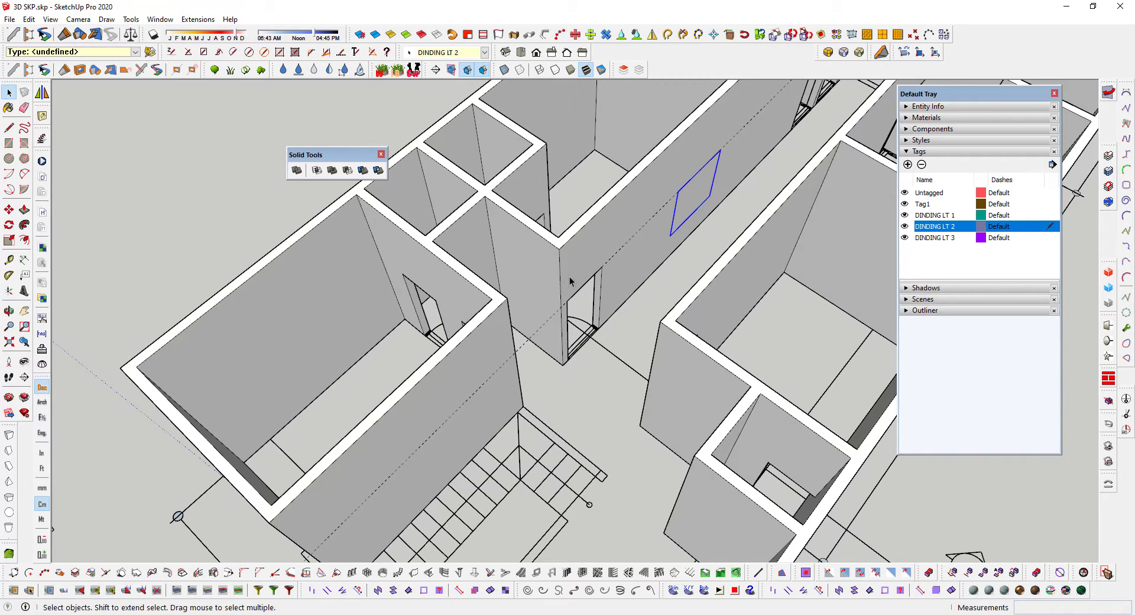
right_click(579, 246)
left_click(597, 96)
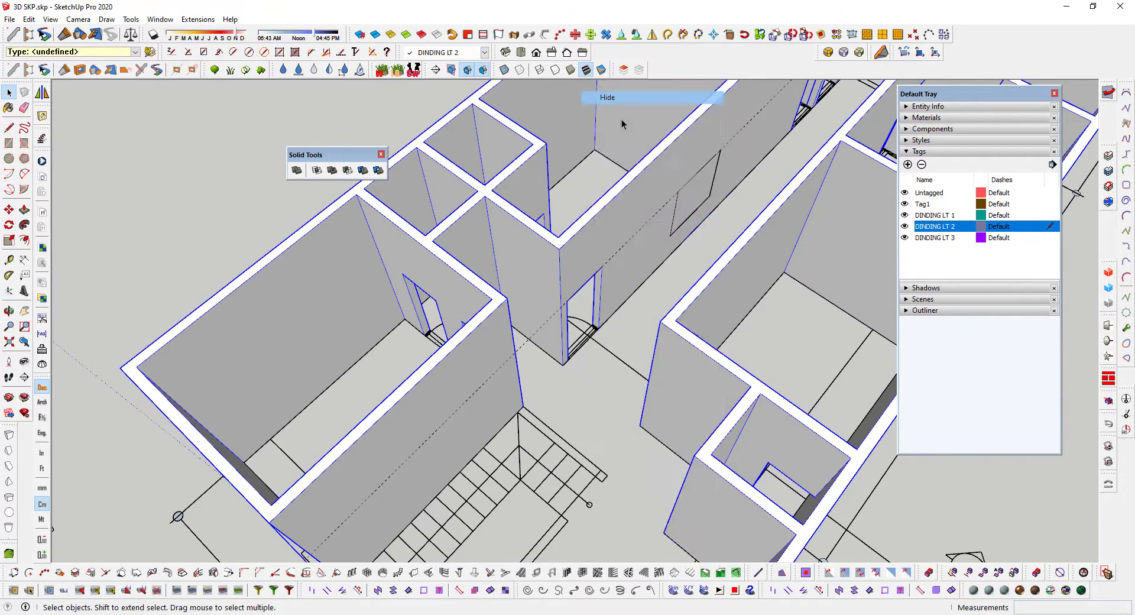
Copy the raised window block 146 cm along the corridor wall to the neighbouring J2 window.
scroll(620, 292, "up", 5)
left_click(619, 292)
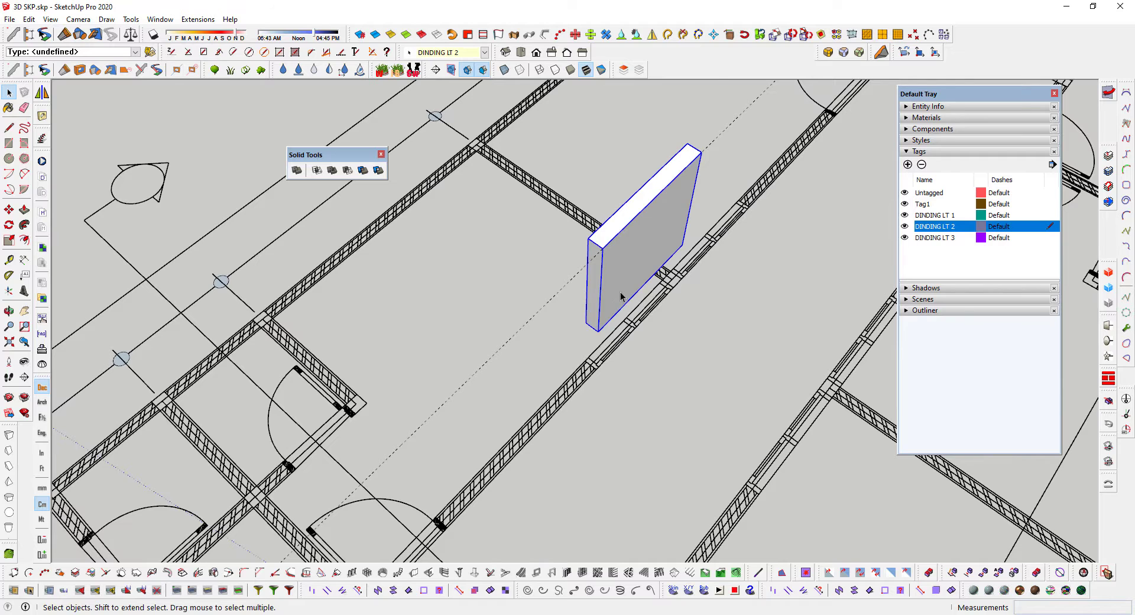
key("m")
scroll(615, 340, "up", 5)
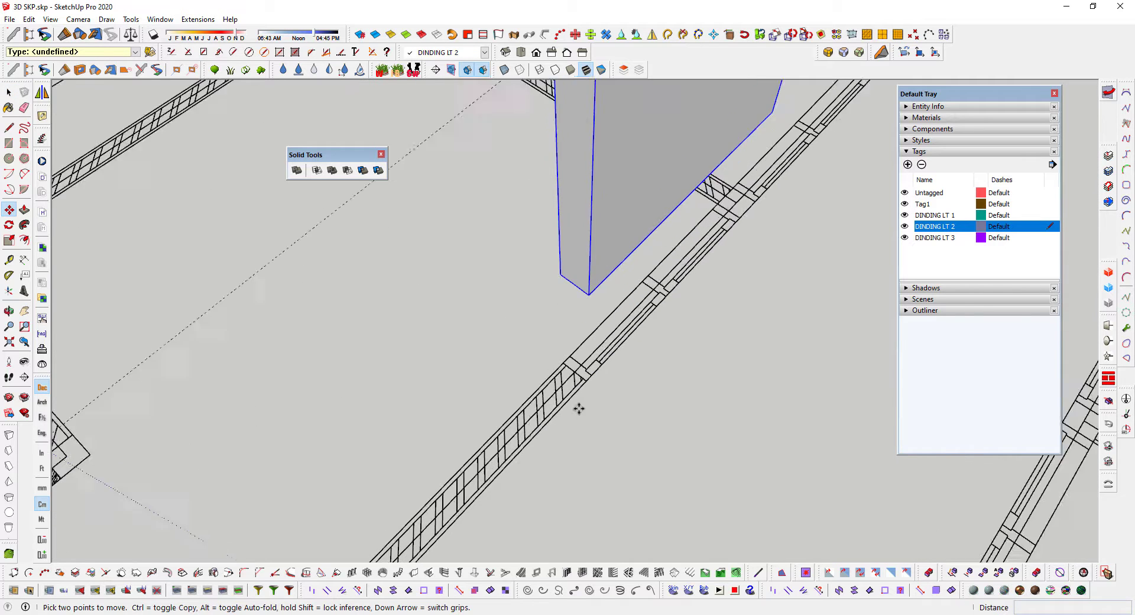
left_click(590, 372)
key("ctrl")
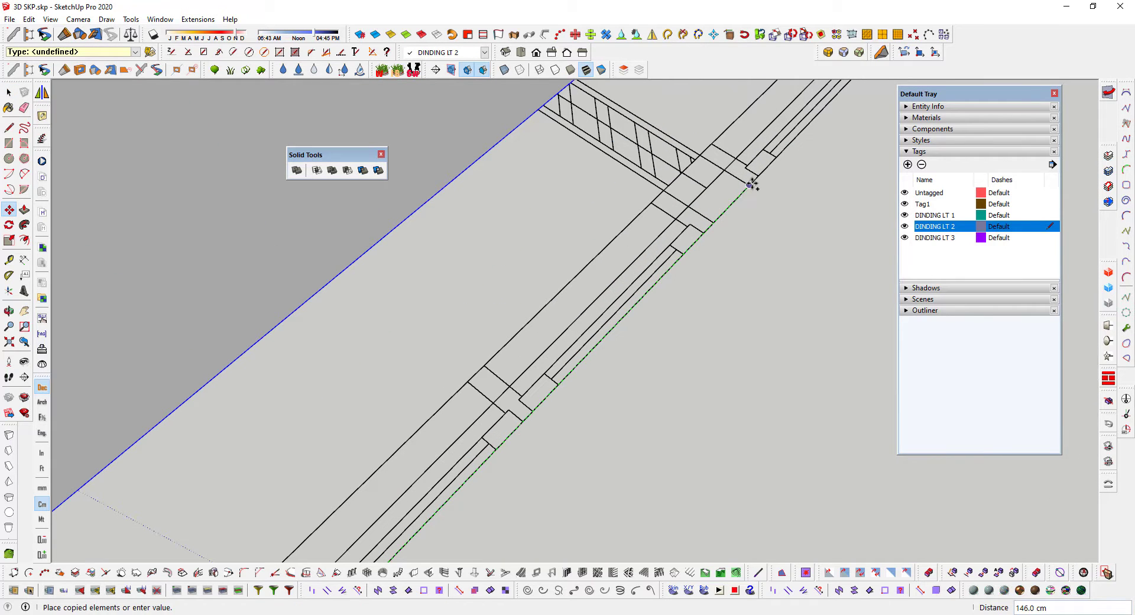
scroll(528, 314, "down", 7)
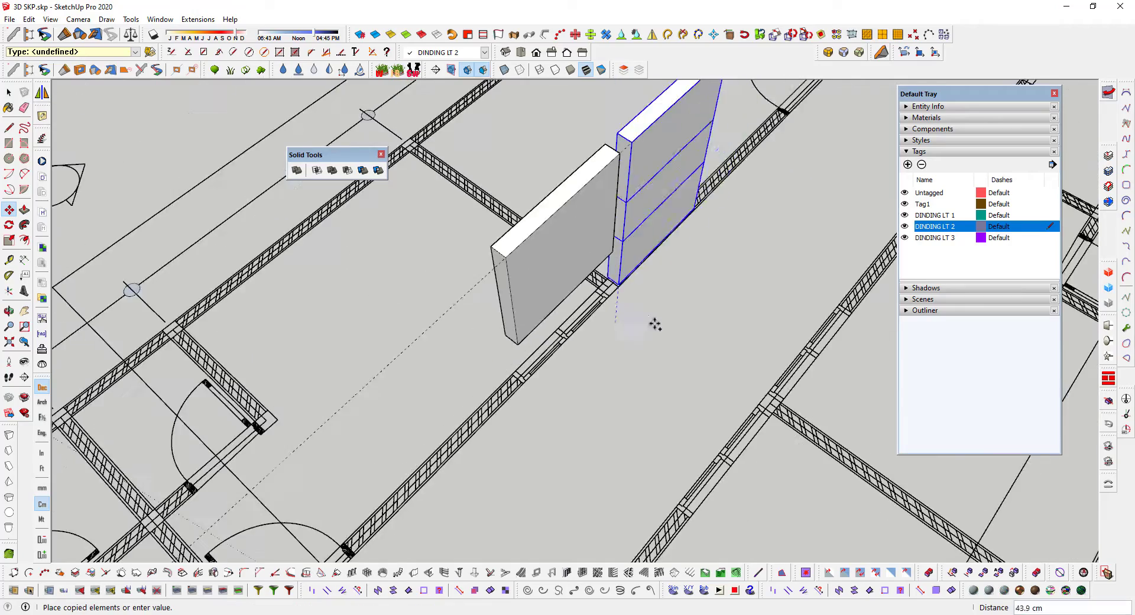
Copy the window block 575 cm along the same wall to the J2 window beside the void, and copy that one across the void.
middle_click_drag(742, 287, 469, 454, "shift")
scroll(618, 198, "up", 9)
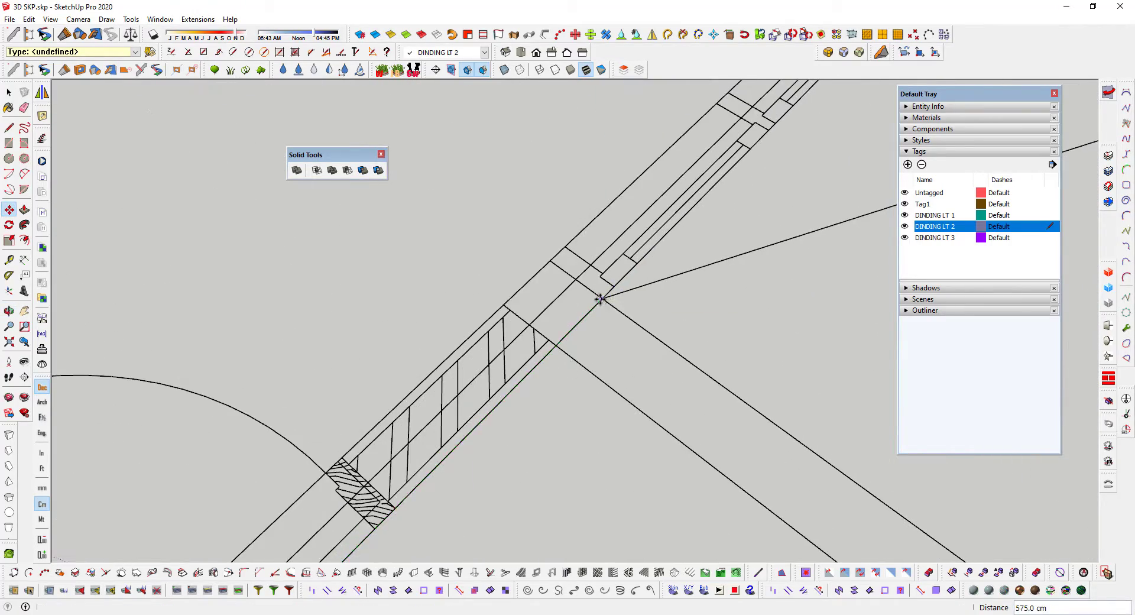
scroll(563, 178, "down", 6)
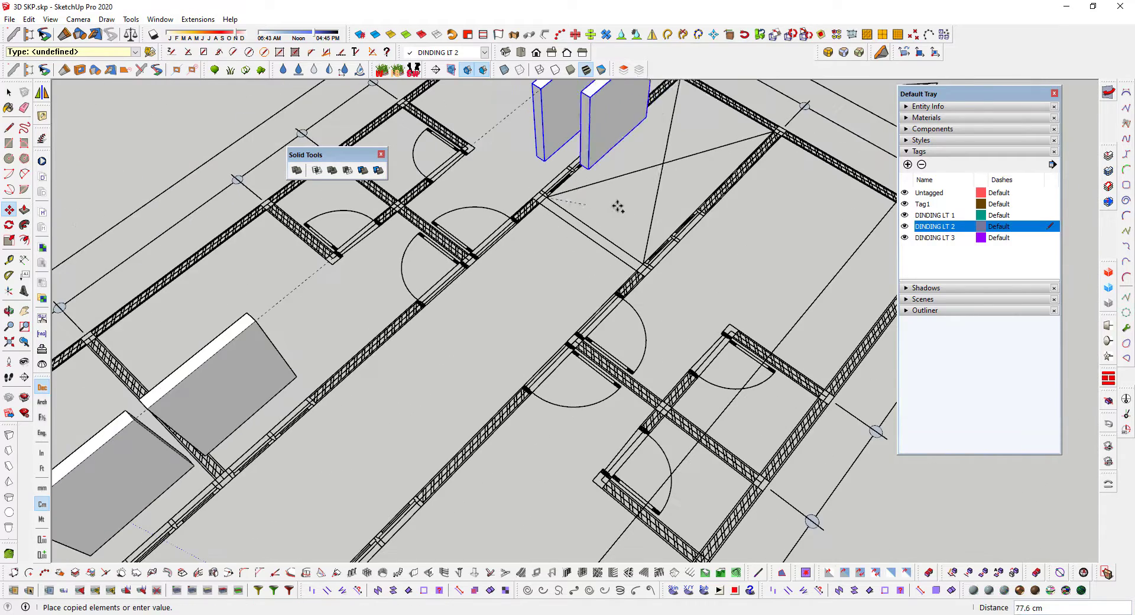
scroll(662, 265, "up", 5)
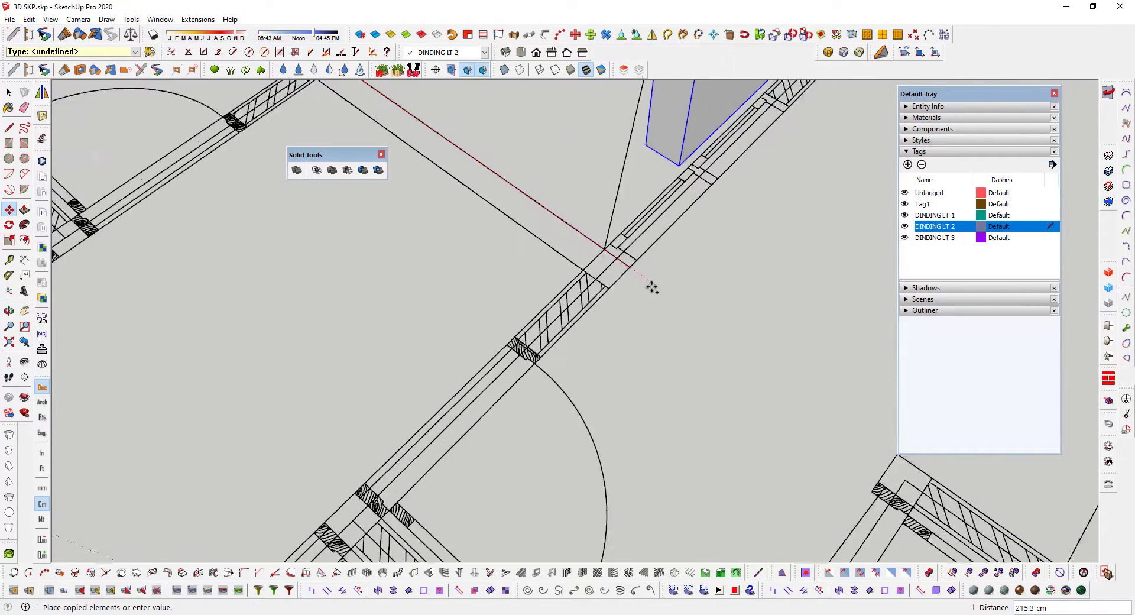
left_click(624, 263)
left_click(625, 263)
Copy the window block 575 cm back along the opposite corridor wall, and make another copy 146 cm further for the adjacent J2 window.
scroll(780, 219, "down", 6)
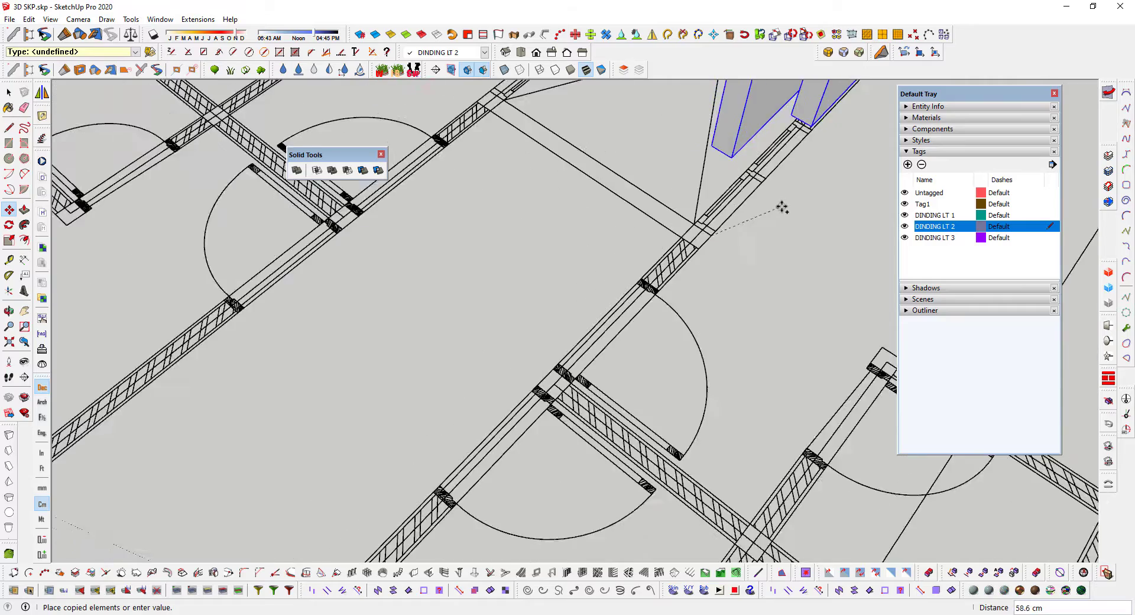
scroll(744, 287, "up", 10)
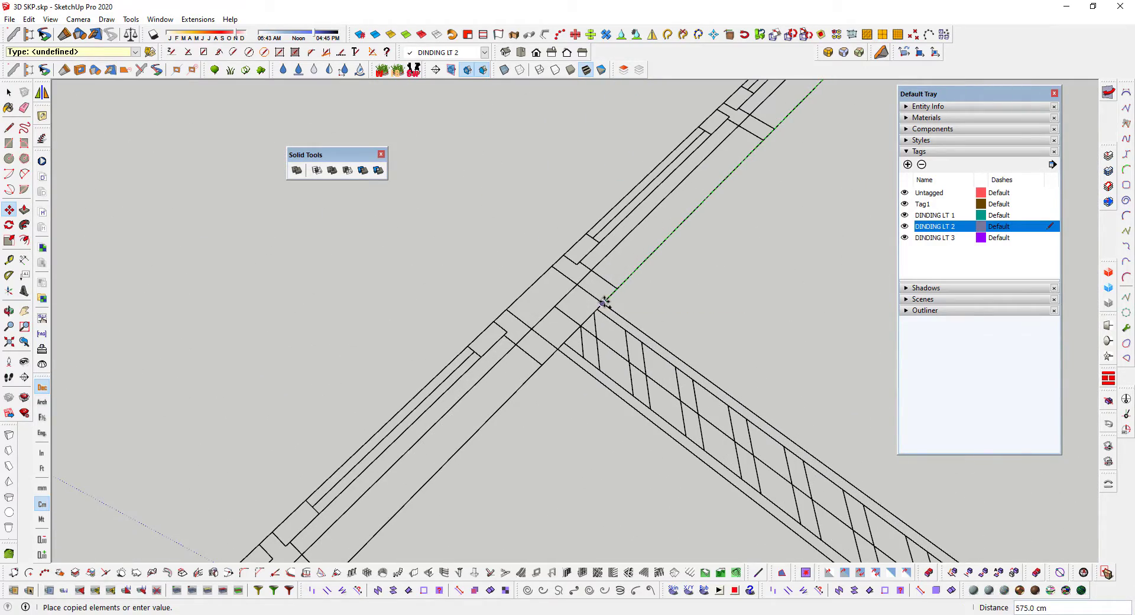
scroll(728, 202, "down", 7)
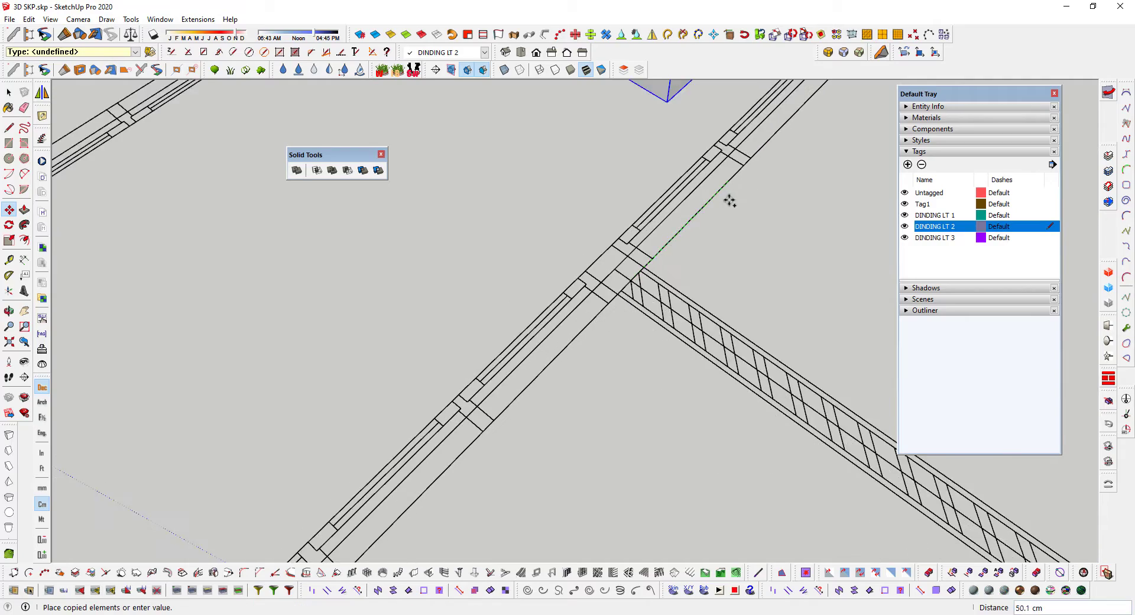
scroll(531, 397, "up", 3)
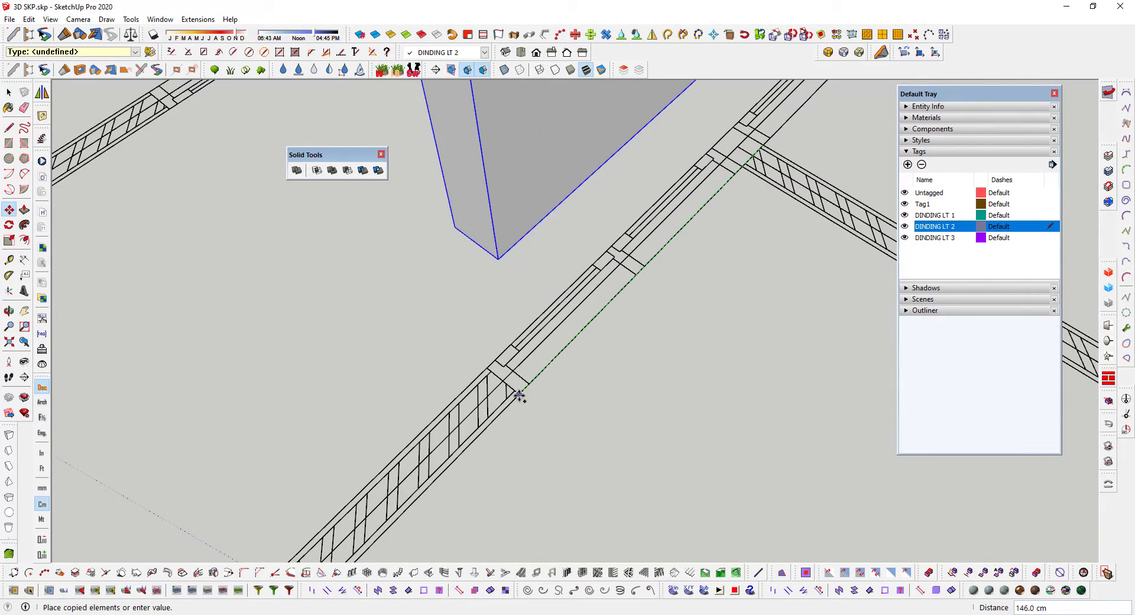
scroll(638, 273, "down", 12)
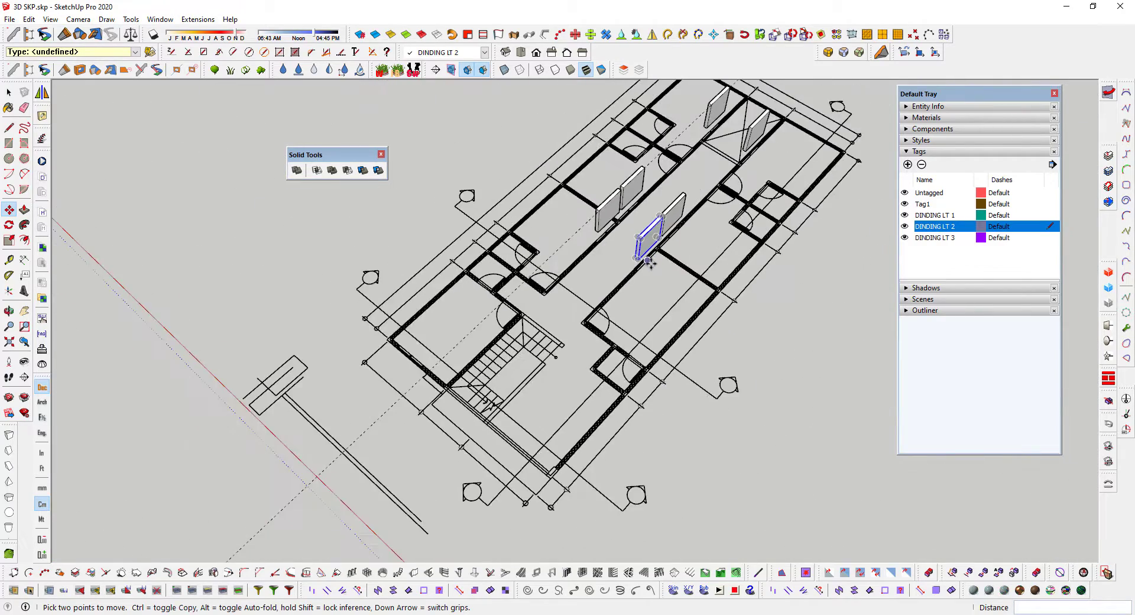
Copy the corridor window block about 975 cm to beside the window in the outer wall of the room next to the stairs.
middle_click_drag(644, 284, 642, 289, "shift")
scroll(330, 374, "up", 10)
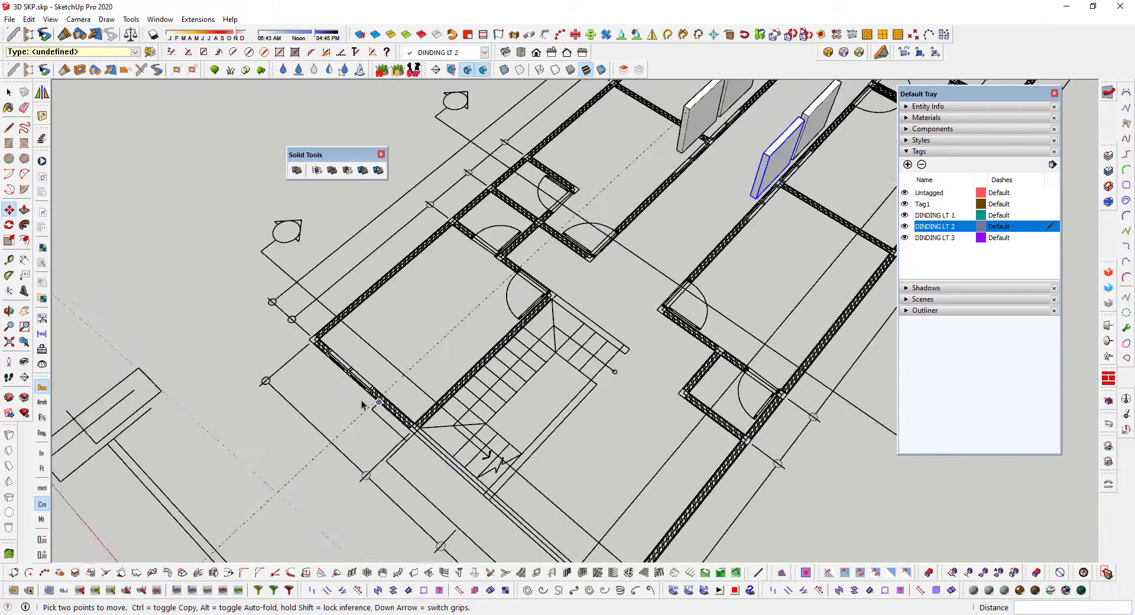
key("space")
scroll(289, 351, "up", 2)
scroll(345, 269, "down", 8)
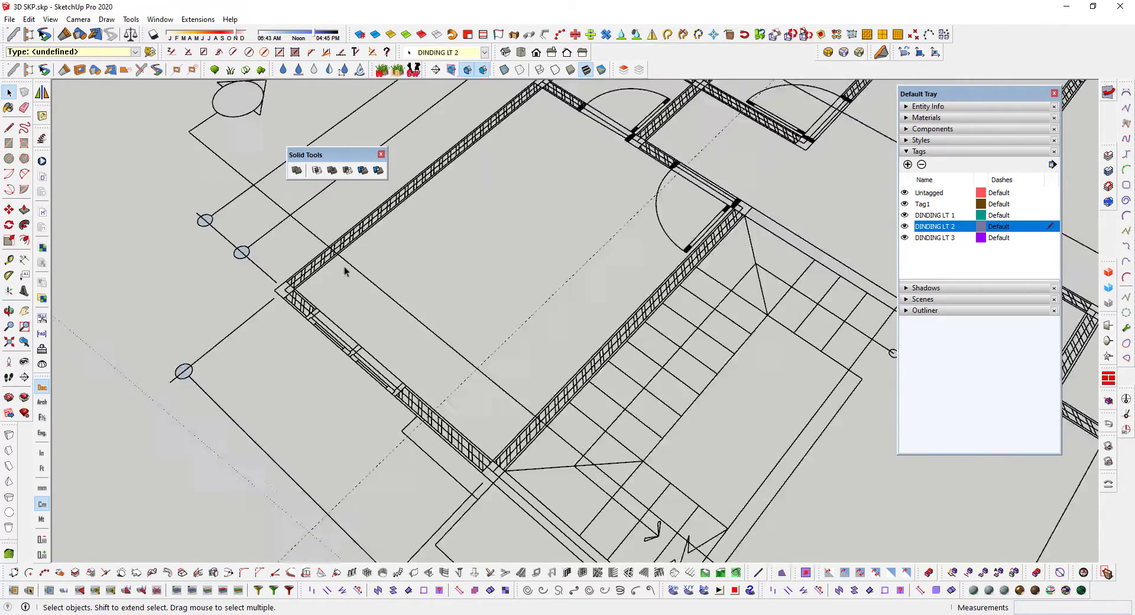
middle_click_drag(788, 96, 716, 195, "shift")
scroll(717, 195, "up", 1)
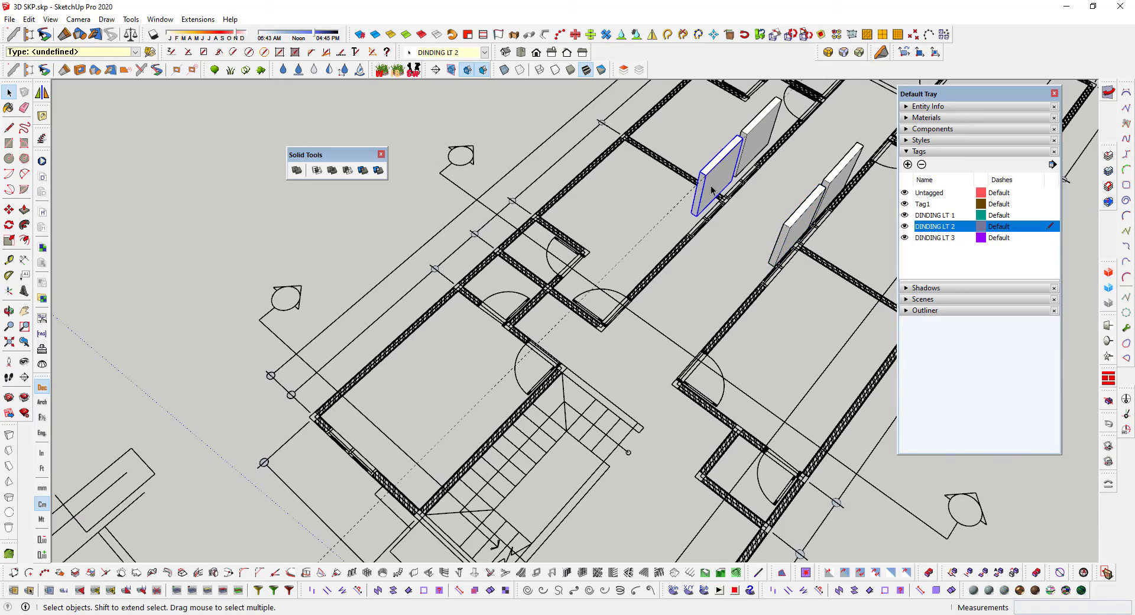
key("m")
scroll(695, 214, "up", 2)
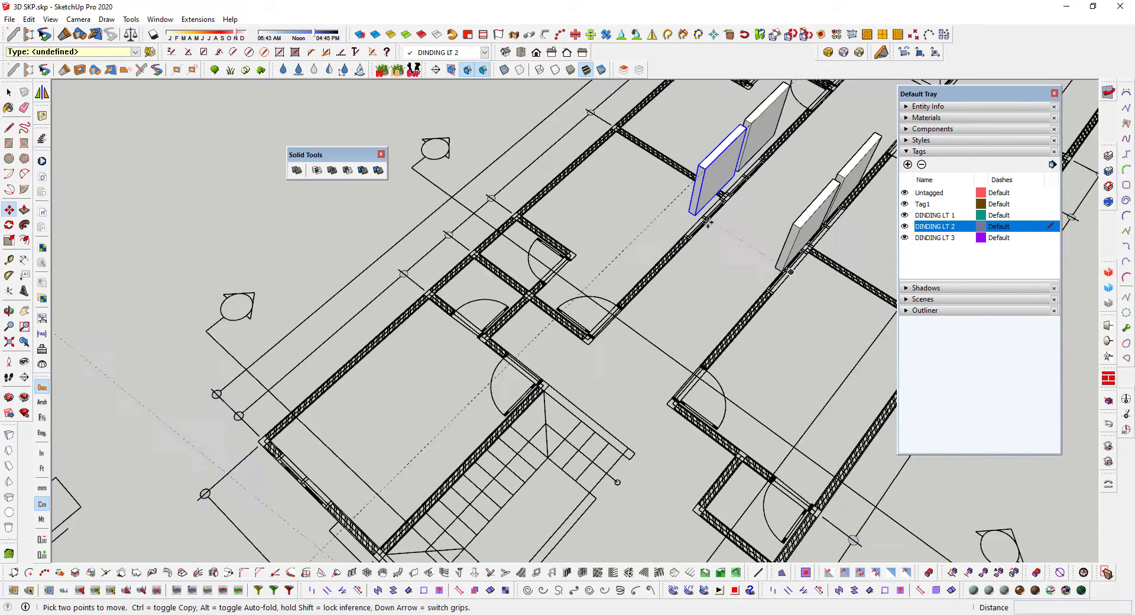
key("ctrl")
left_click(693, 213)
scroll(330, 460, "down", 3)
middle_click_drag(329, 460, 440, 307, "shift")
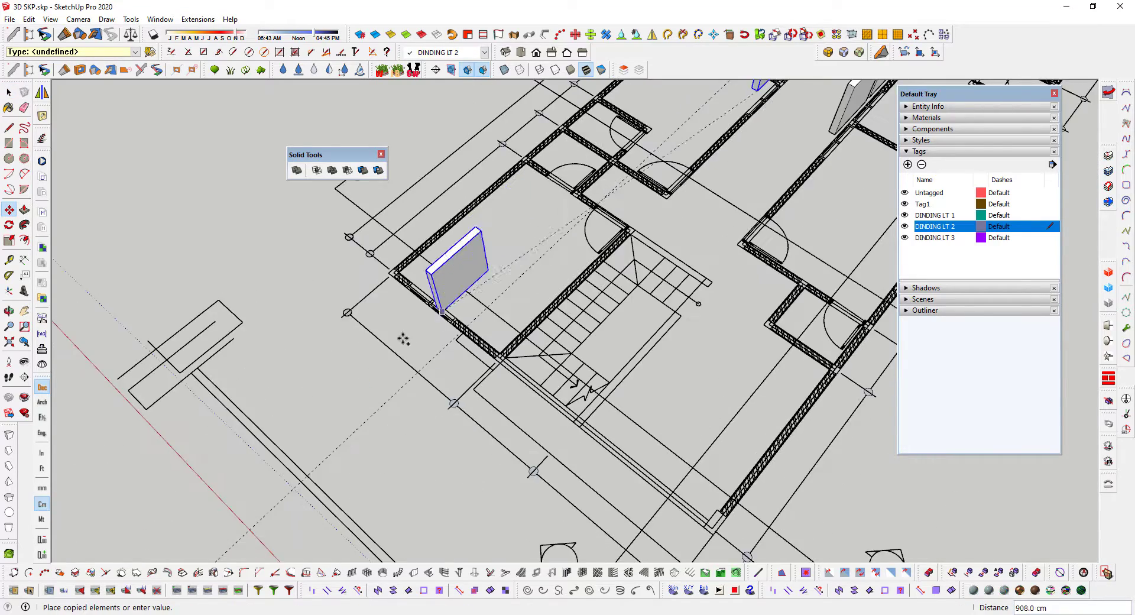
scroll(399, 339, "up", 5)
left_click(388, 341)
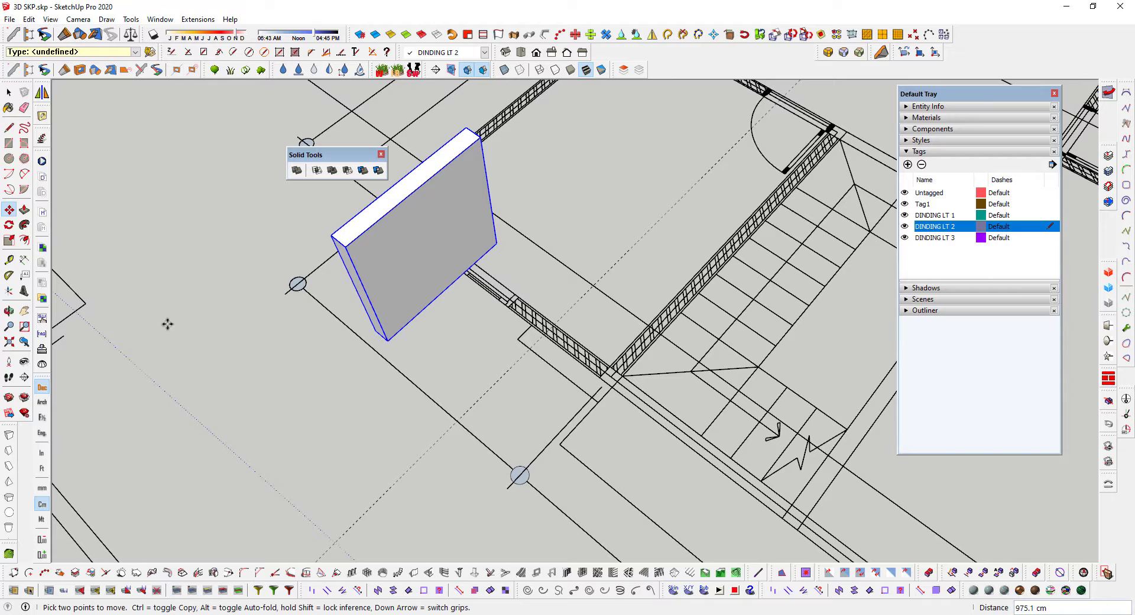
Rotate the copied window block 90° and move it by its base corner onto the end of the front wall's window opening.
left_click(10, 224)
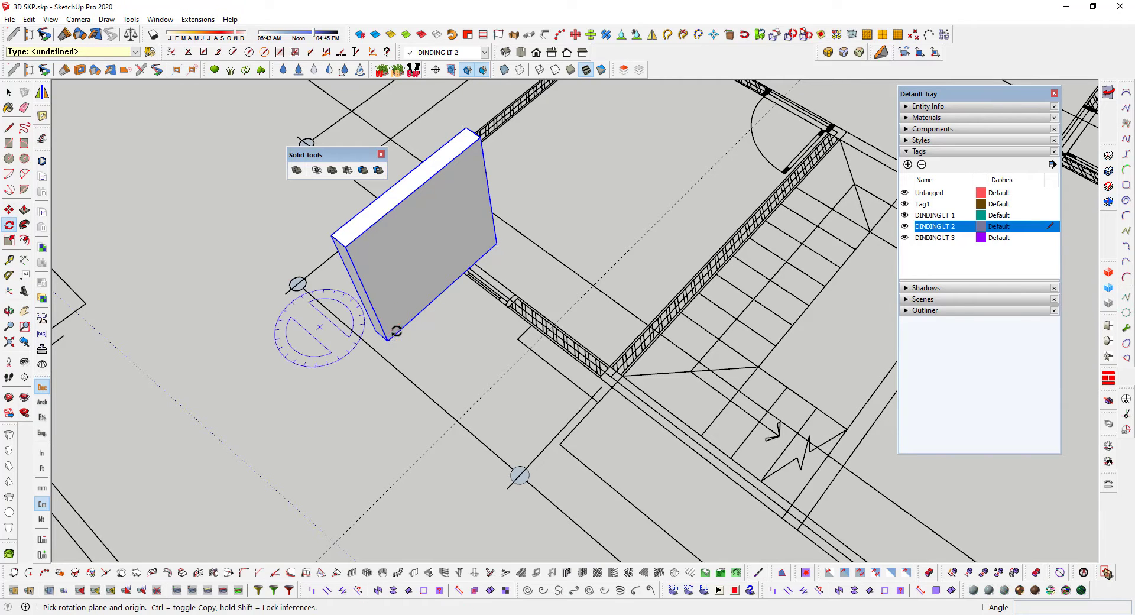
left_click(475, 327)
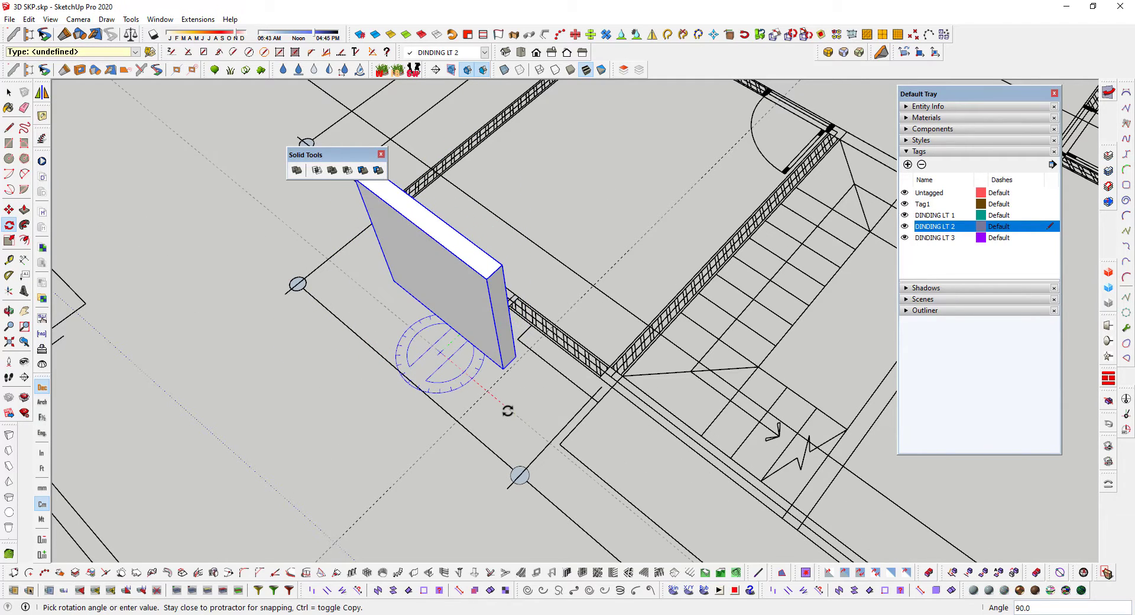
key("m")
scroll(512, 392, "up", 3)
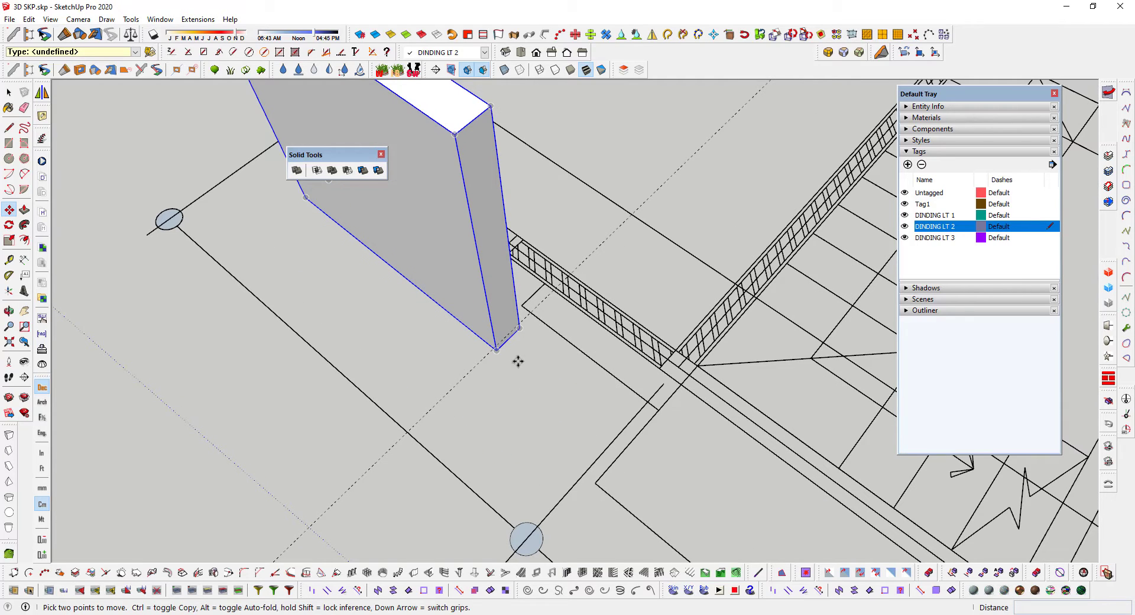
left_click(519, 330)
scroll(520, 225, "up", 4)
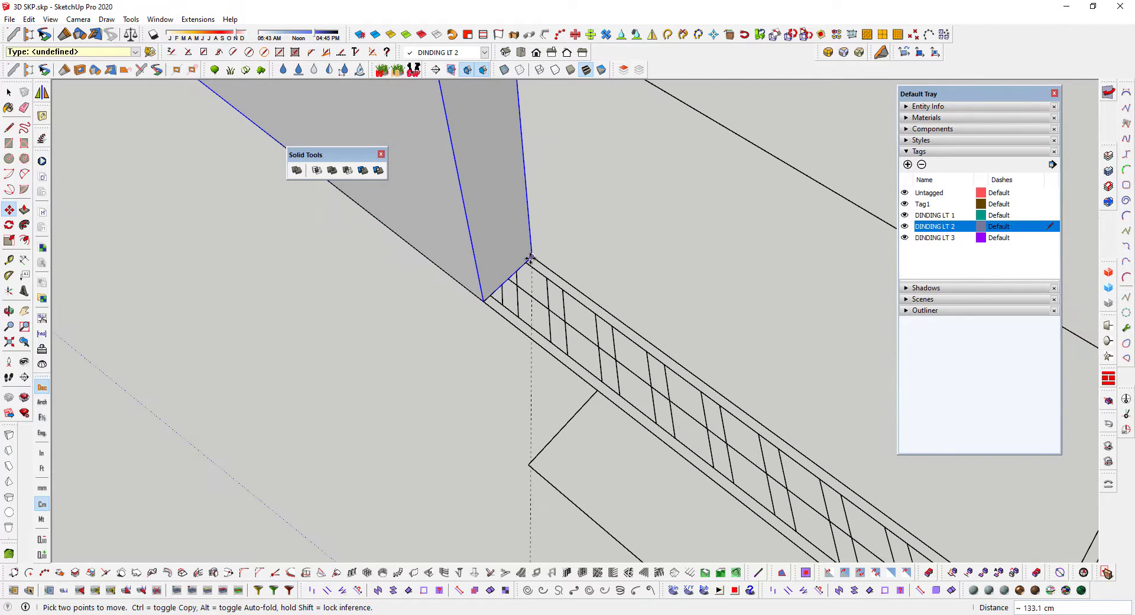
left_click(531, 258)
scroll(541, 279, "down", 10)
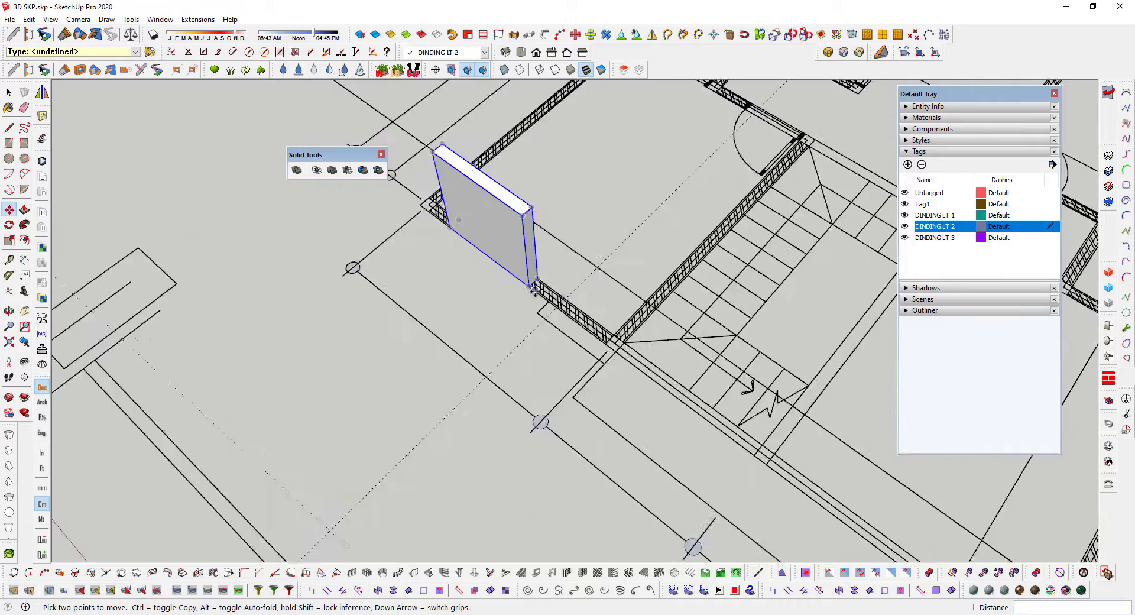
Raise the front window block 80 cm above the floor plan.
middle_click_drag(525, 331, 556, 247, "shift")
scroll(556, 247, "up", 3)
left_click(506, 273)
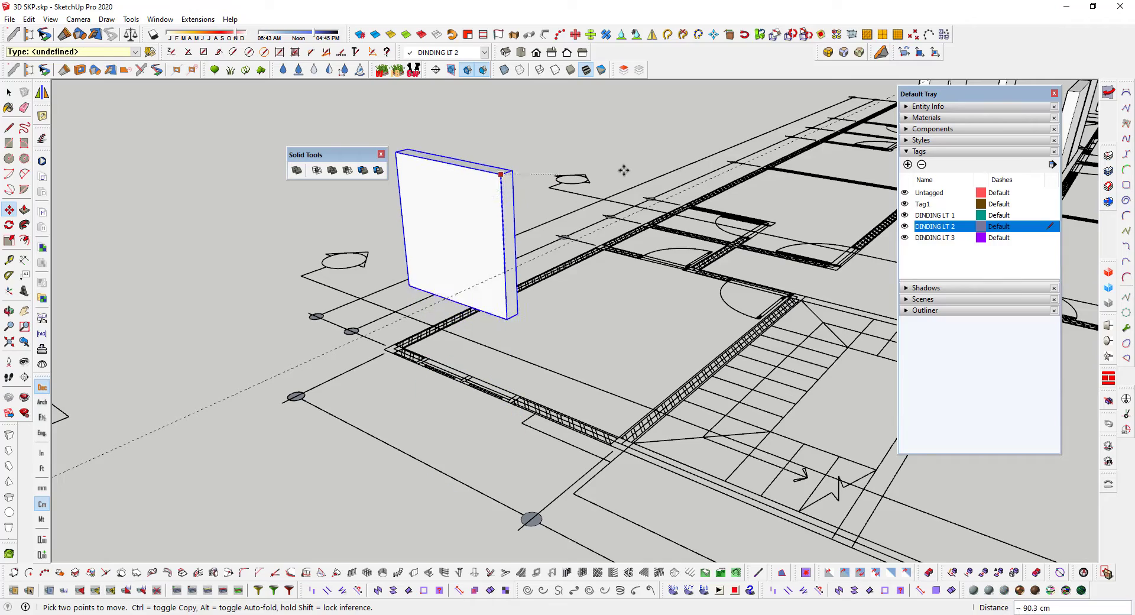
scroll(698, 192, "down", 3)
middle_click_drag(700, 192, 658, 204)
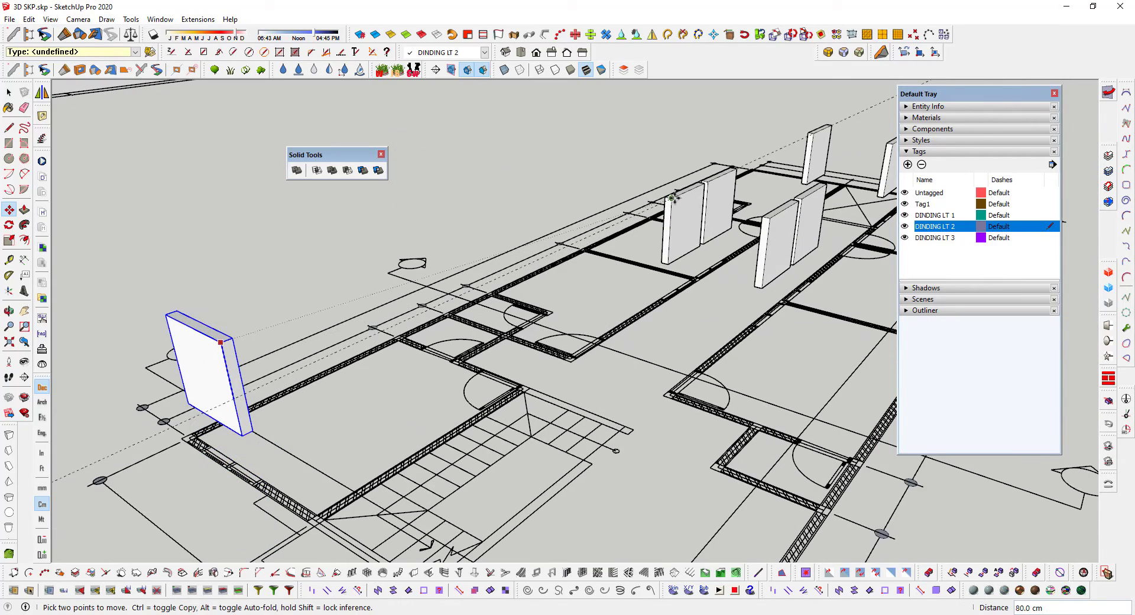
scroll(603, 189, "down", 5)
Select all the window blocks on the second-floor plan and merge them into one solid with Outer Shell.
key("space")
left_click(566, 185)
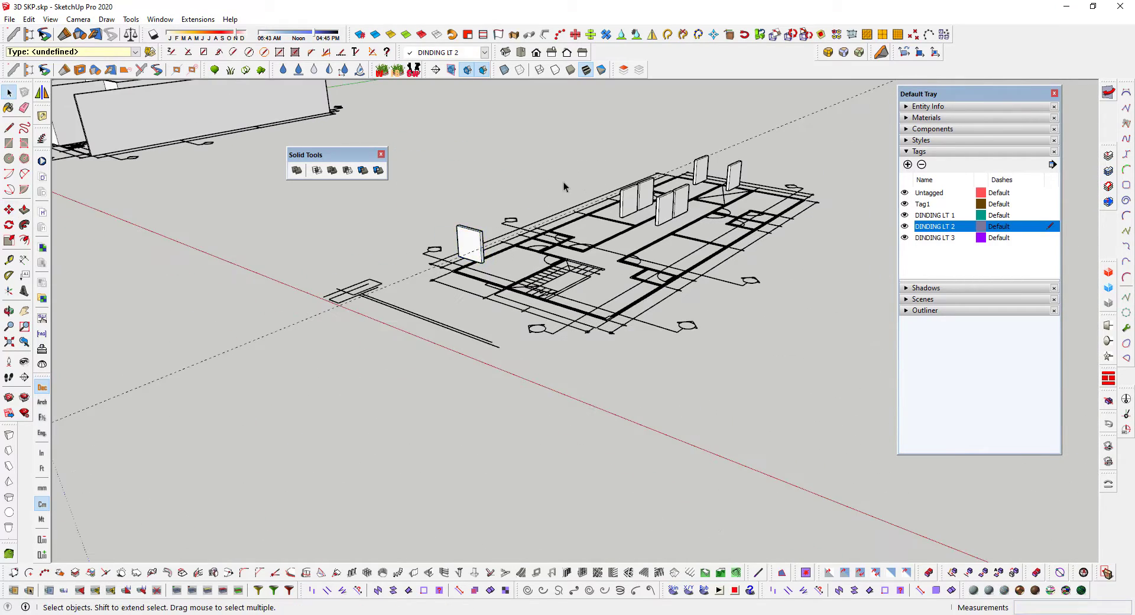
middle_click_drag(566, 187, 619, 263)
scroll(674, 213, "up", 5)
scroll(676, 215, "down", 5)
left_click(308, 347)
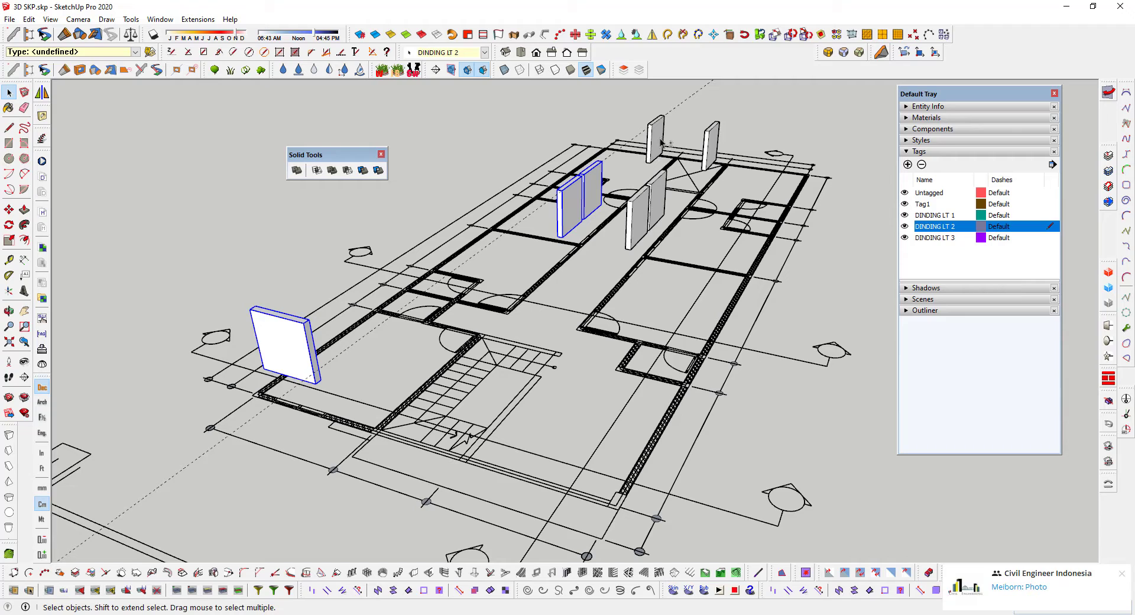
right_click(640, 220)
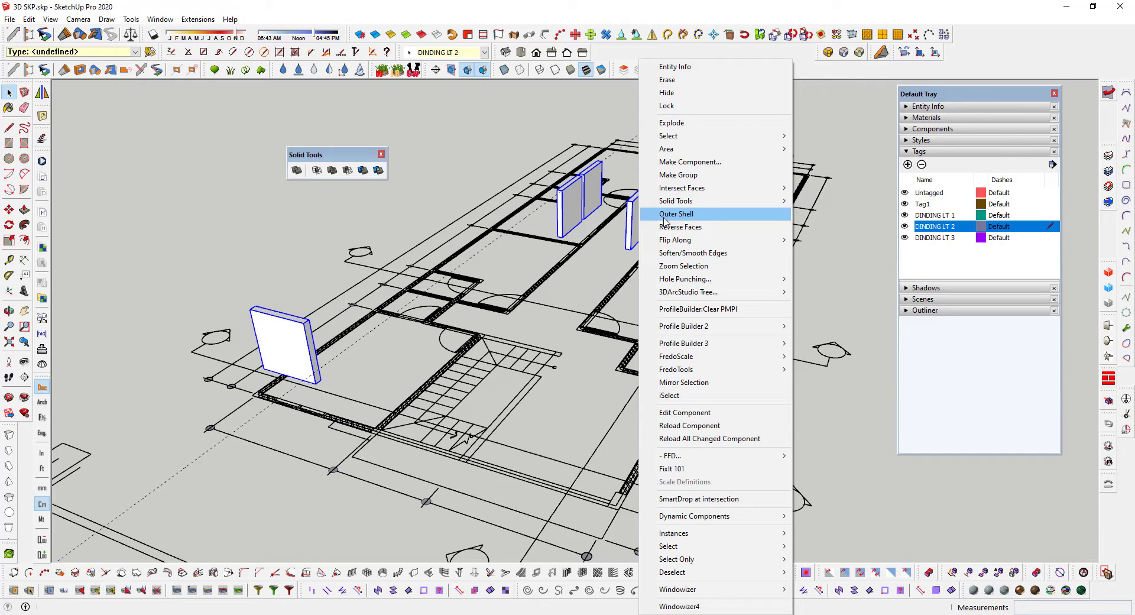
left_click(696, 215)
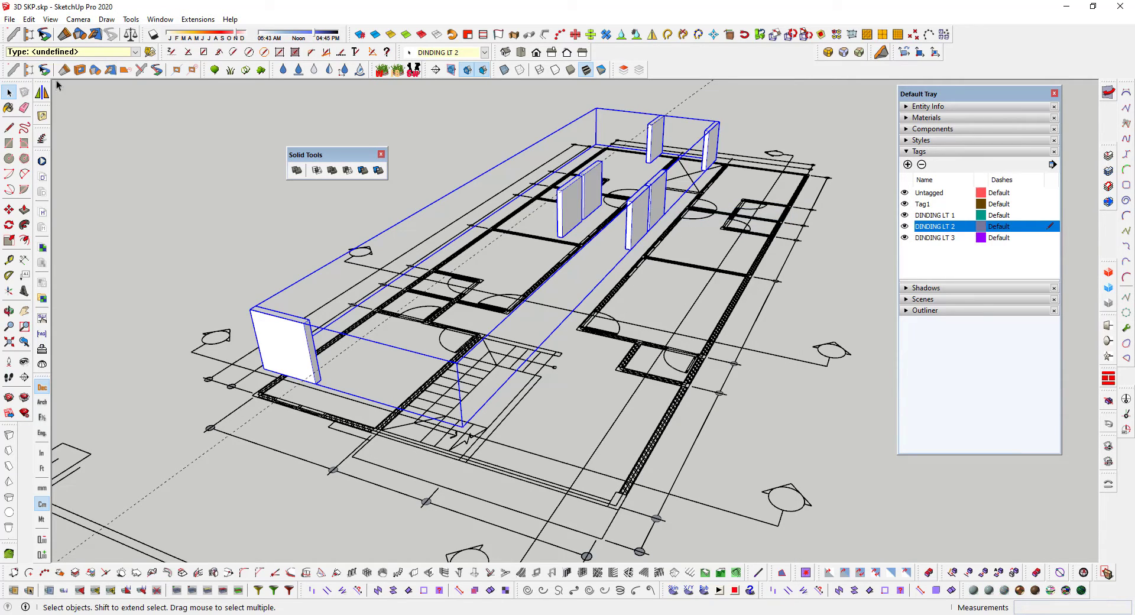
Unhide the second-floor walls around the merged window blocks.
left_click(29, 19)
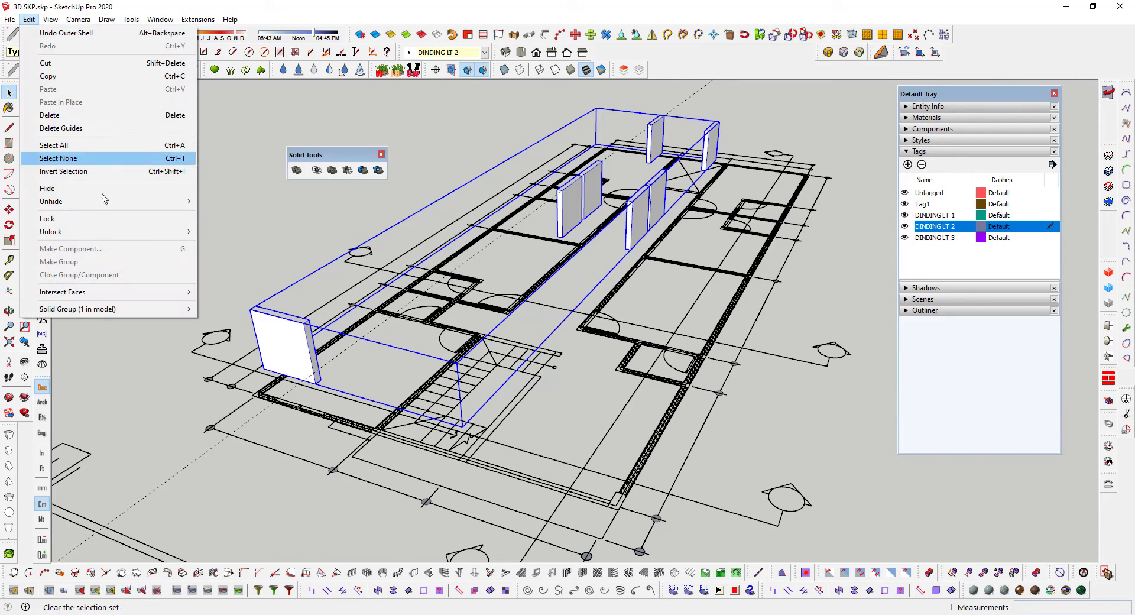
mouse_move(139, 201)
left_click(224, 215)
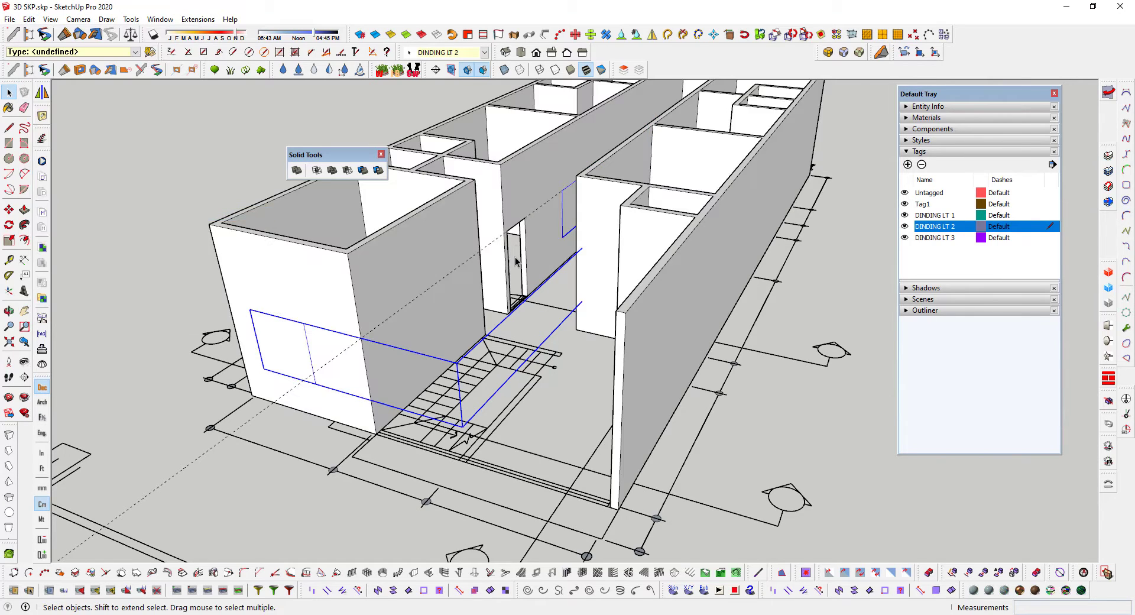
Open the merged window solid and push/pull the window block face 1 cm outward from the corridor wall, leaving the group when done.
scroll(548, 226, "up", 3)
scroll(585, 202, "up", 6)
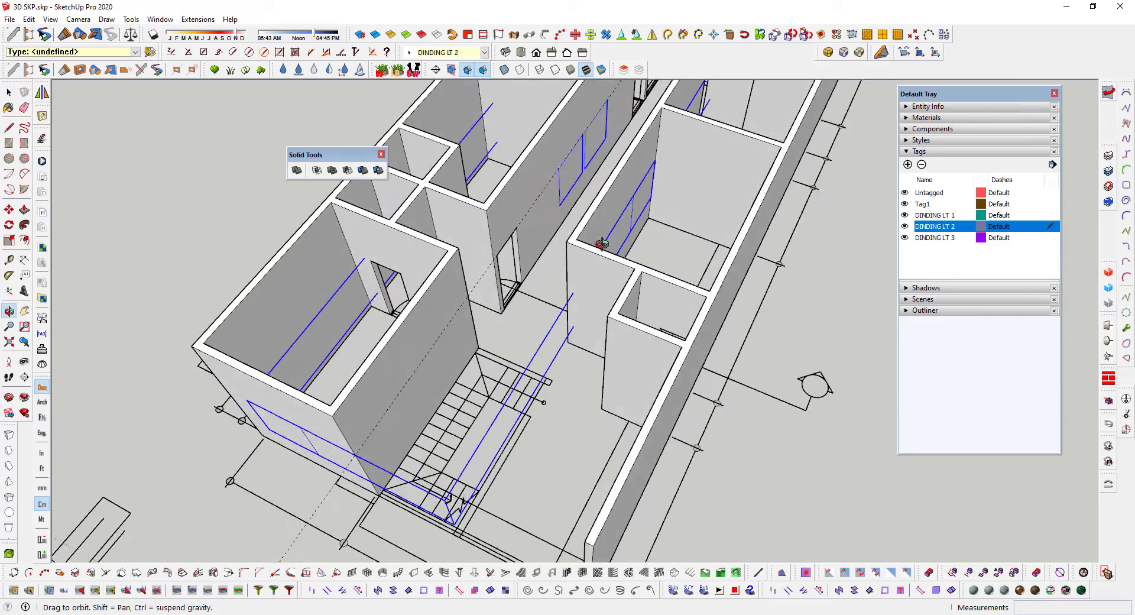
scroll(547, 296, "up", 2)
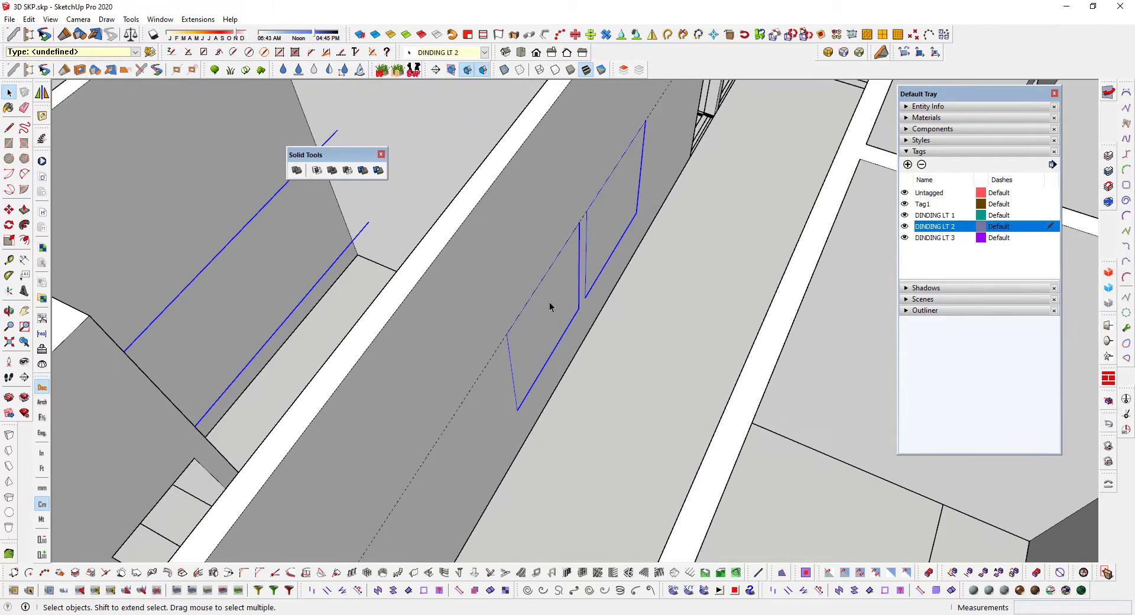
scroll(550, 307, "up", 3)
left_click(550, 311)
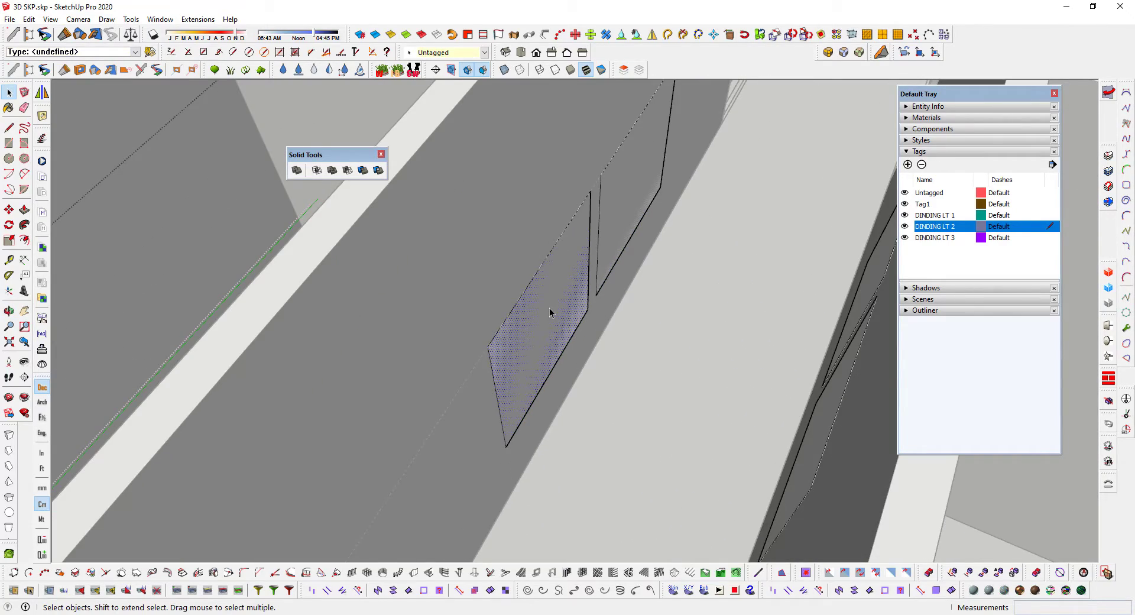
key("p")
double_click(549, 308)
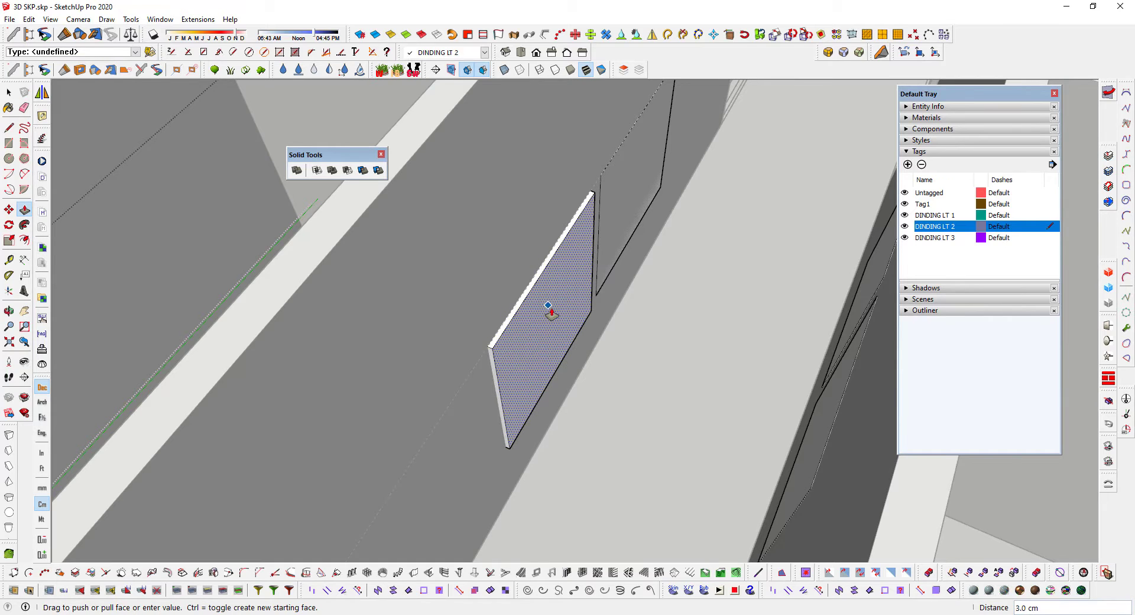
key("Return")
middle_click_drag(393, 288, 418, 364)
scroll(385, 425, "up", 3)
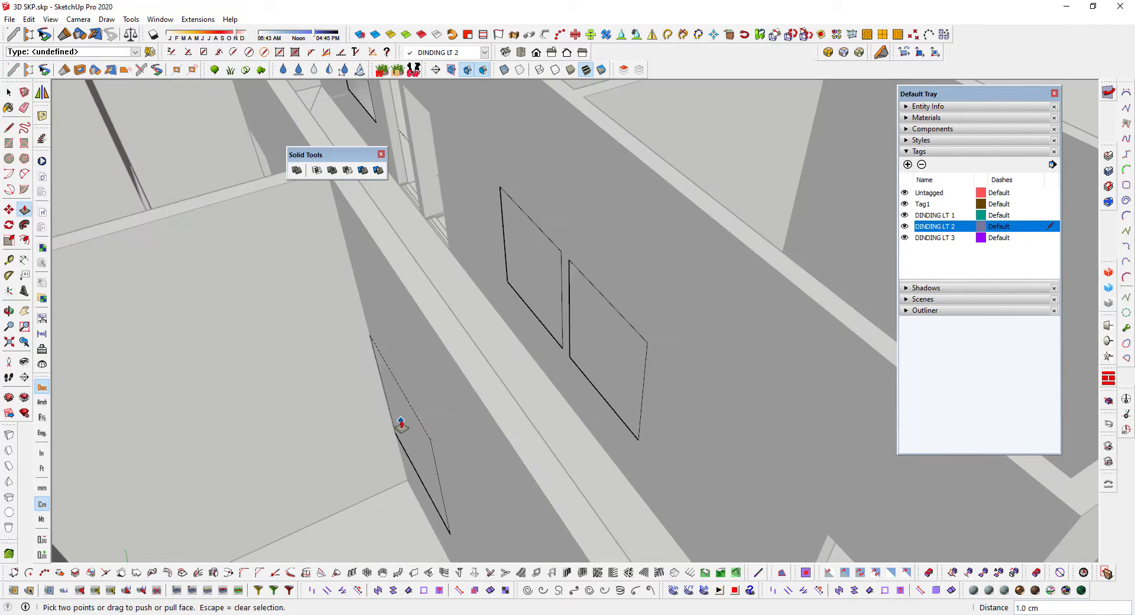
key("space")
scroll(472, 329, "down", 5)
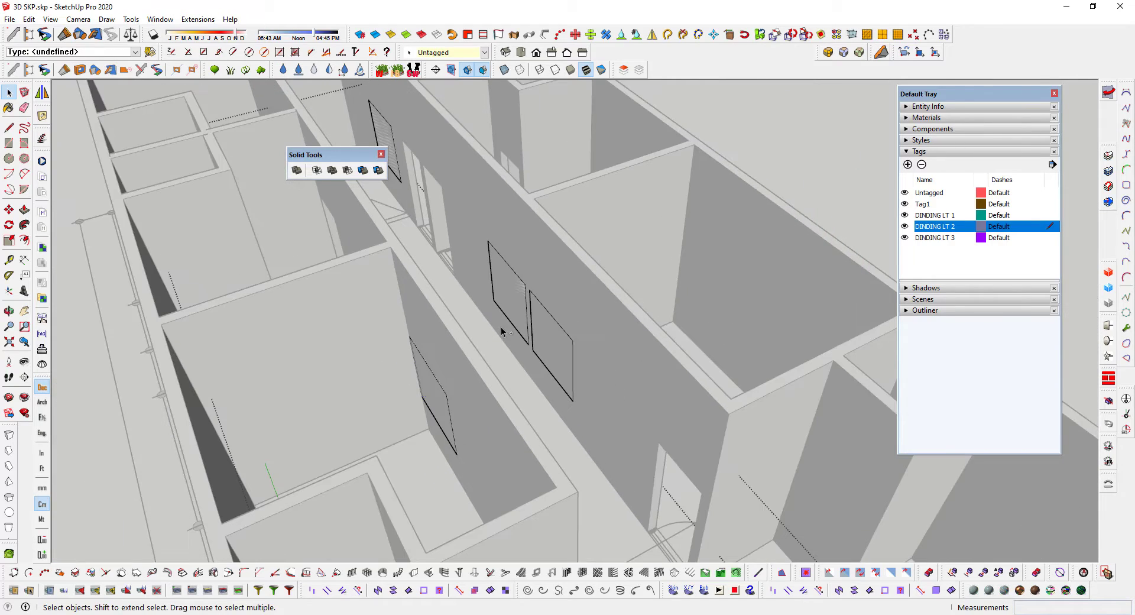
scroll(505, 325, "down", 3)
scroll(532, 316, "down", 2)
left_click(713, 250)
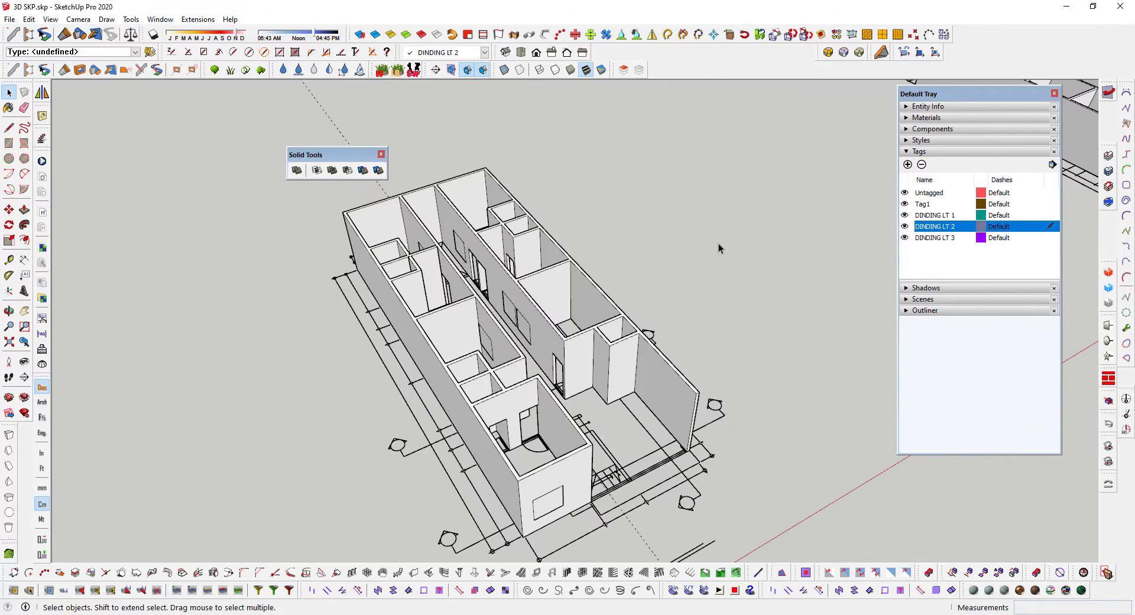
Subtract the merged window solid from the second-floor walls to cut the window openings.
middle_click_drag(541, 313, 271, 385)
scroll(524, 290, "up", 5)
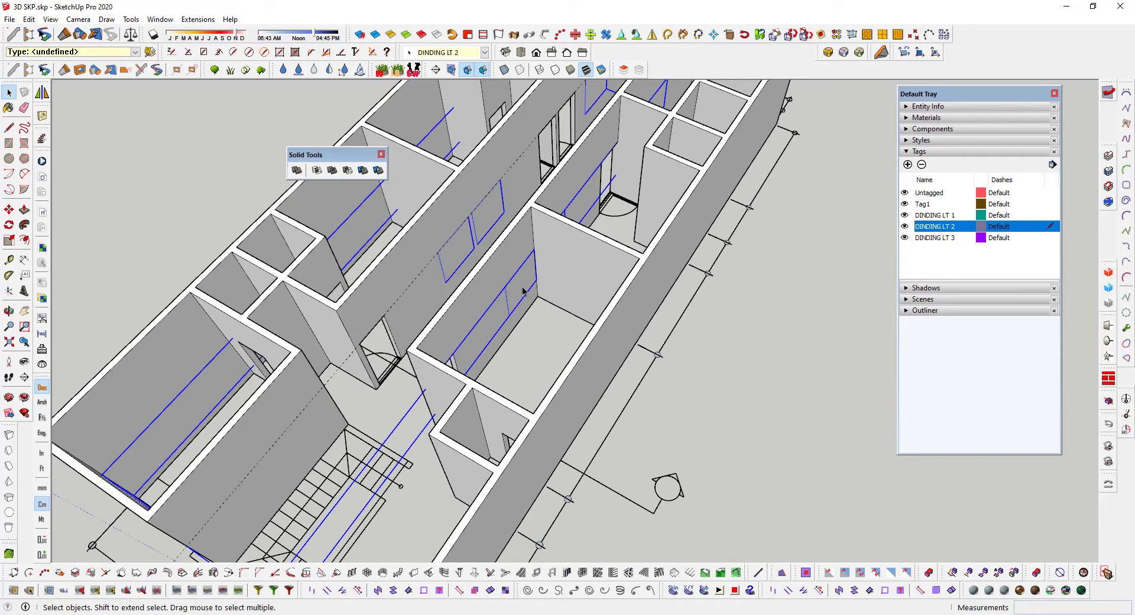
left_click(347, 171)
left_click(414, 236)
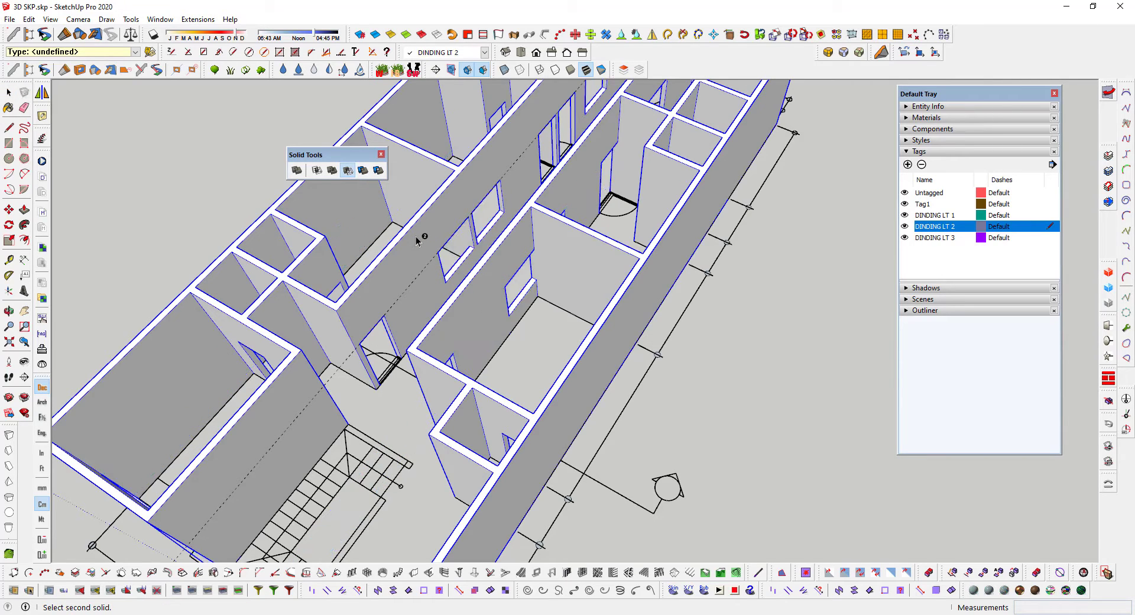
key("space")
Inspect the door and window openings cut into the second-floor walls from several sides.
middle_click_drag(761, 335, 838, 291)
middle_click_drag(587, 297, 414, 331)
scroll(578, 314, "up", 2)
middle_click_drag(578, 314, 482, 262)
middle_click_drag(390, 340, 479, 296)
middle_click_drag(453, 335, 722, 200)
scroll(543, 286, "down", 3)
middle_click_drag(560, 253, 394, 382)
scroll(565, 320, "down", 5)
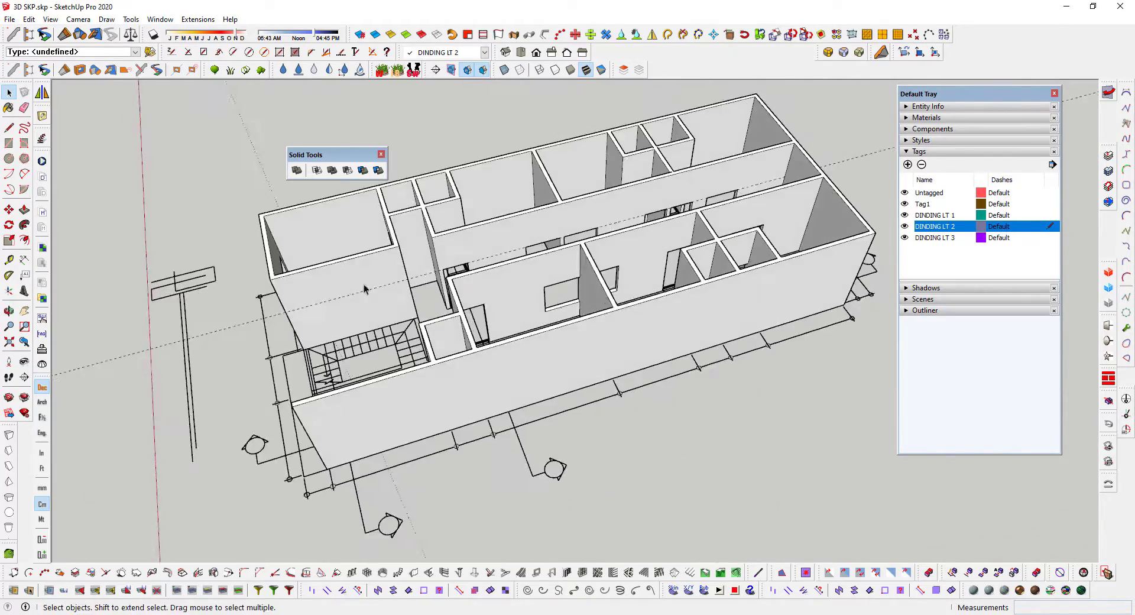
Set the camera to Two-Point Perspective and review the second-floor walls from the front and above.
mouse_move(565, 319)
middle_mouse_down()
mouse_move(565, 255)
mouse_move(363, 371)
mouse_move(610, 330)
mouse_move(585, 379)
middle_mouse_up()
left_click(81, 20)
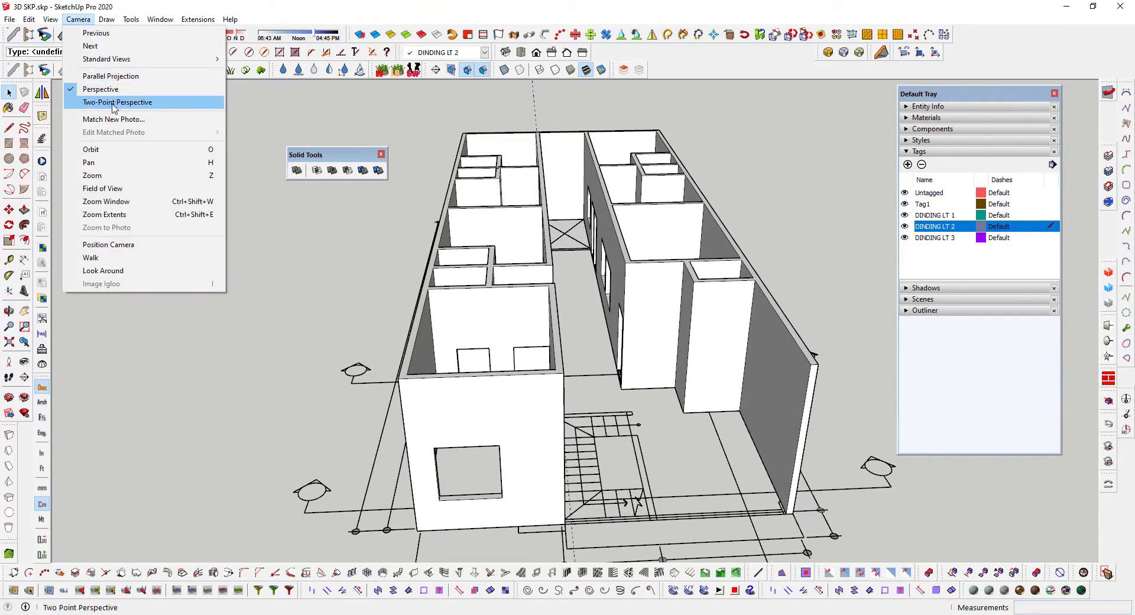
left_click(131, 104)
left_click_drag(615, 443, 571, 146)
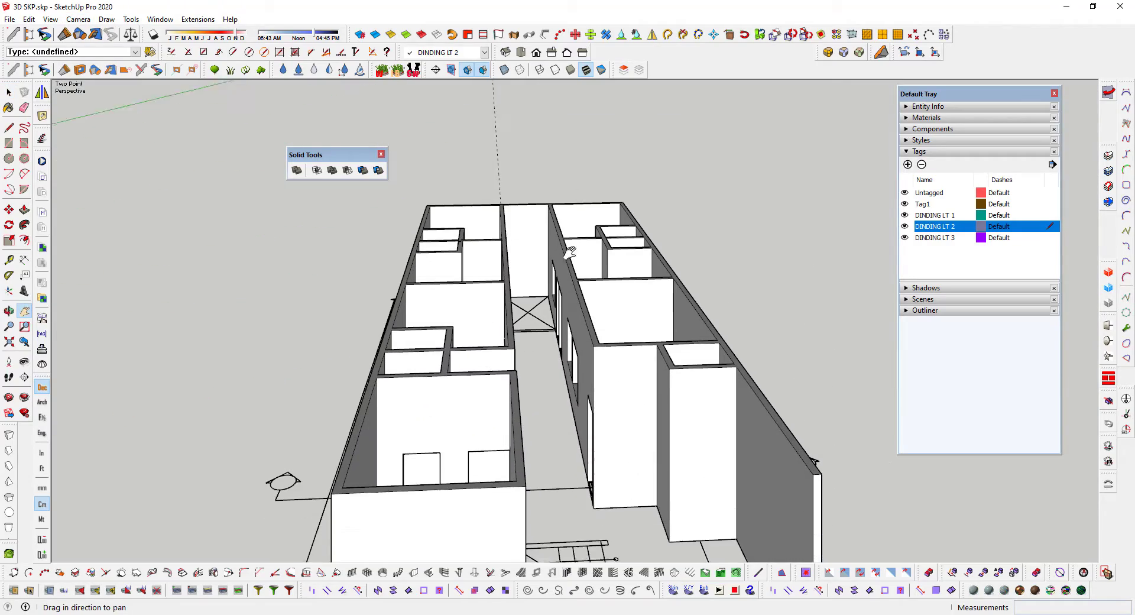
left_click_drag(568, 246, 557, 196)
middle_click_drag(549, 294, 421, 360)
left_click_drag(442, 353, 554, 276)
middle_click_drag(556, 278, 459, 355)
left_click_drag(384, 379, 525, 270)
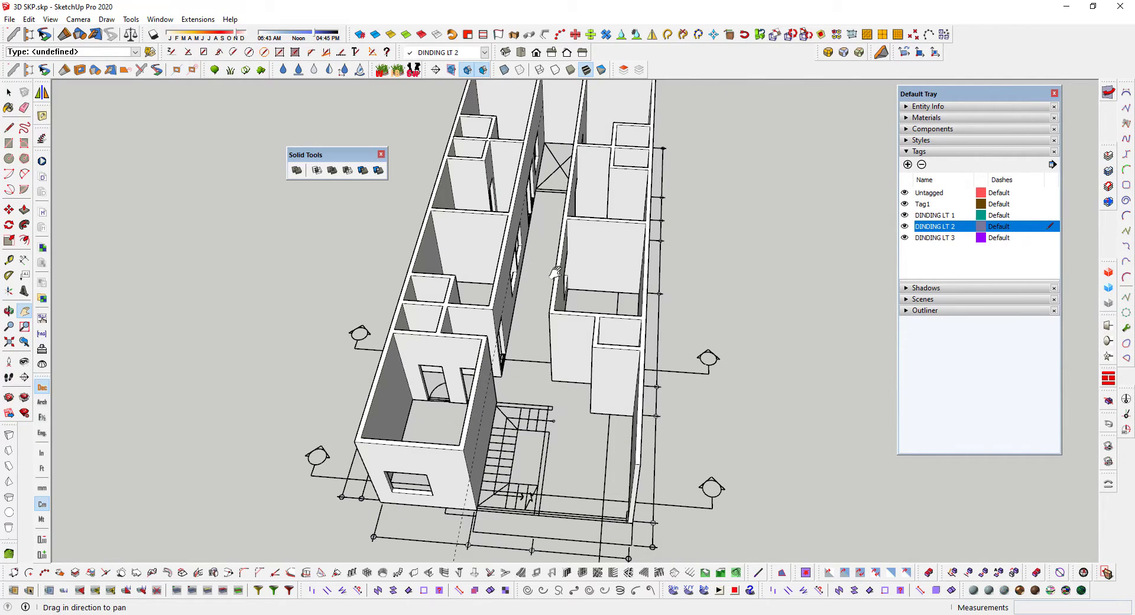